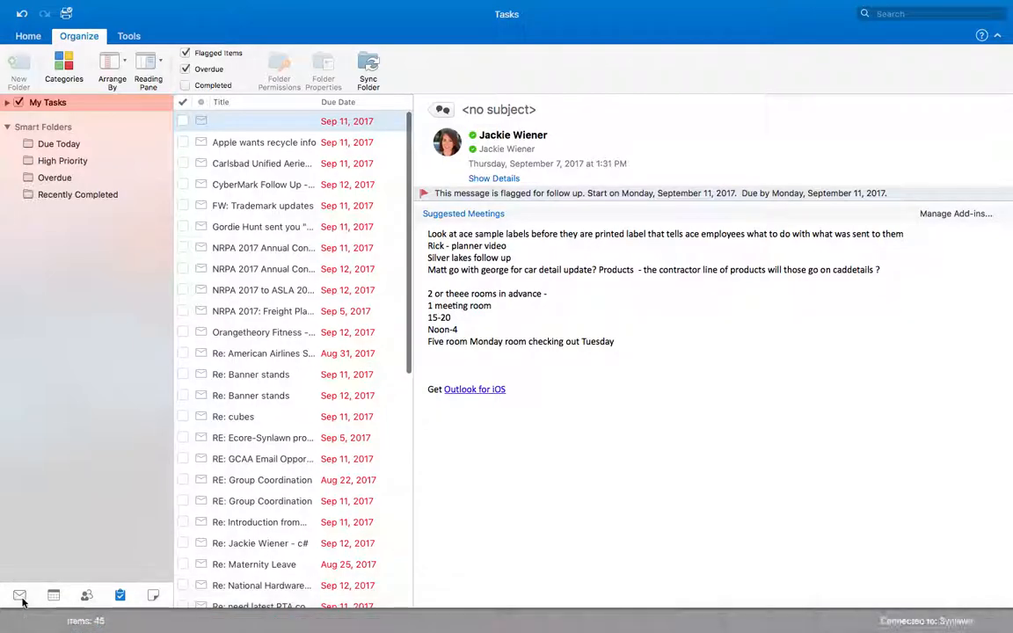
# Switch from tasks to mail and show the newest messages in the Synlawn inbox.
pyautogui.click(19, 595)
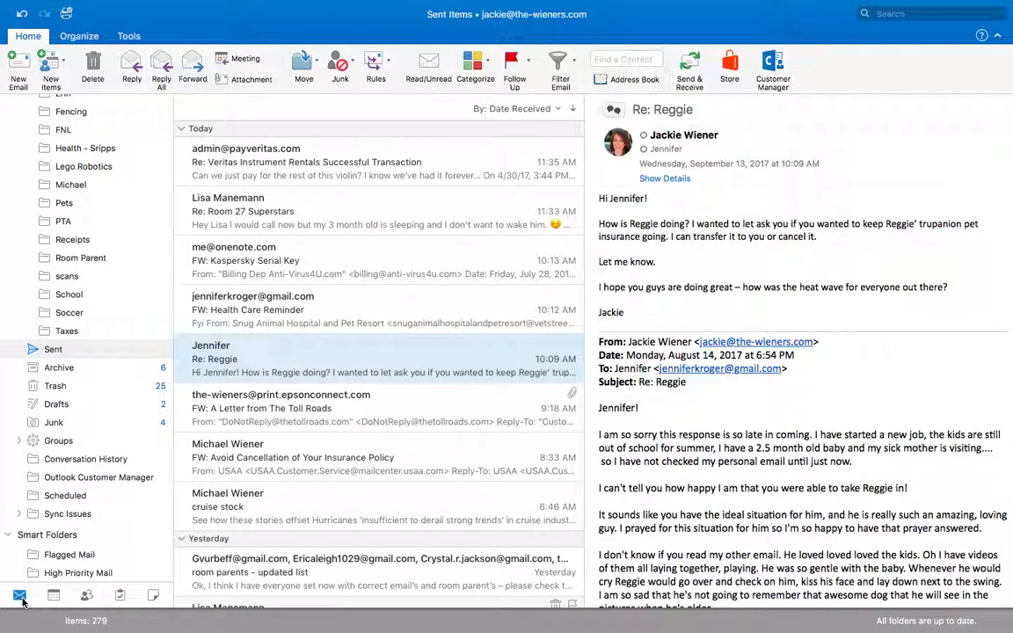
pyautogui.scroll(5, 150, 199)
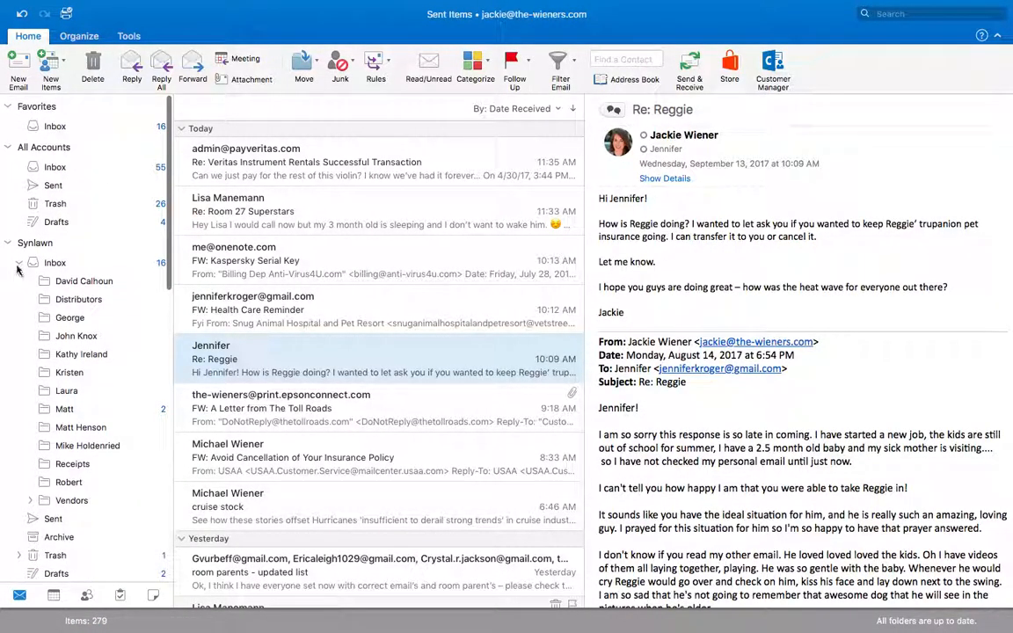
pyautogui.click(21, 263)
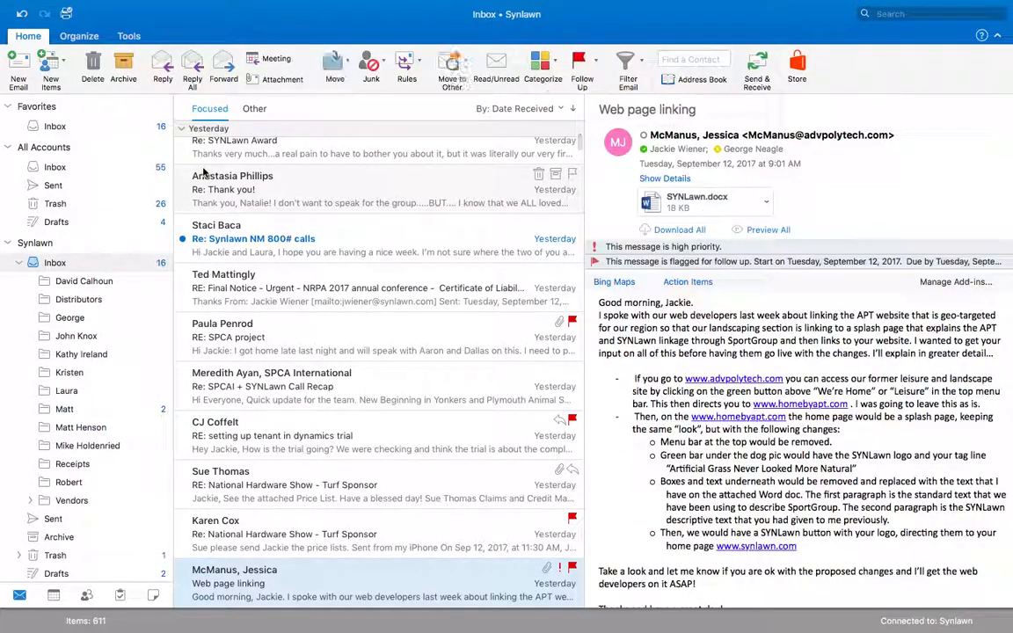
pyautogui.scroll(15, 368, 165)
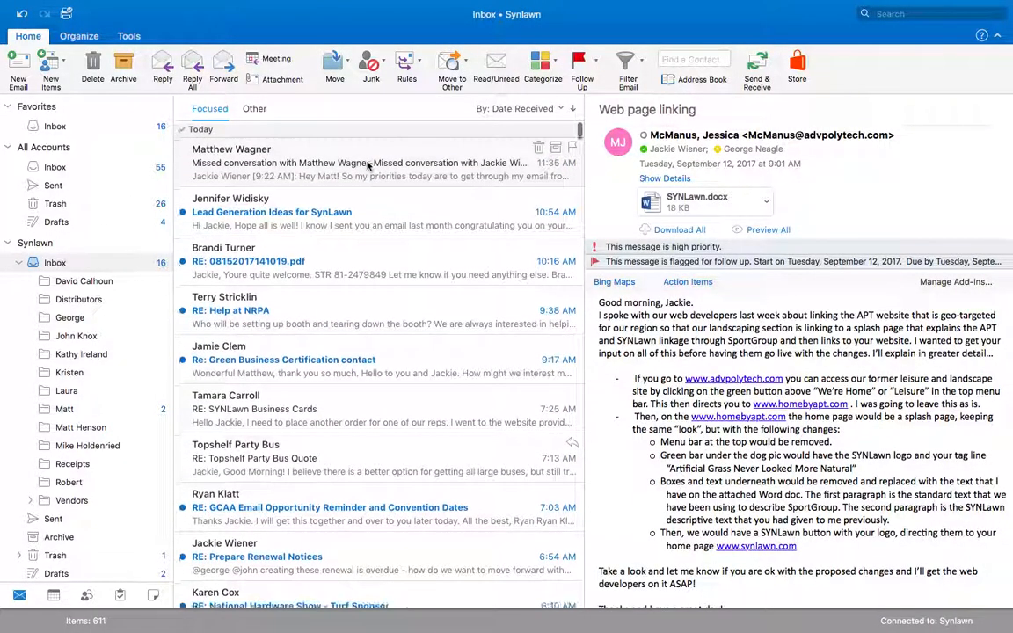
# Arrange the inbox by Status, collapse the Sent or Read, Forwarded and Replied To groups, and look through the Unread messages.
pyautogui.click(560, 108)
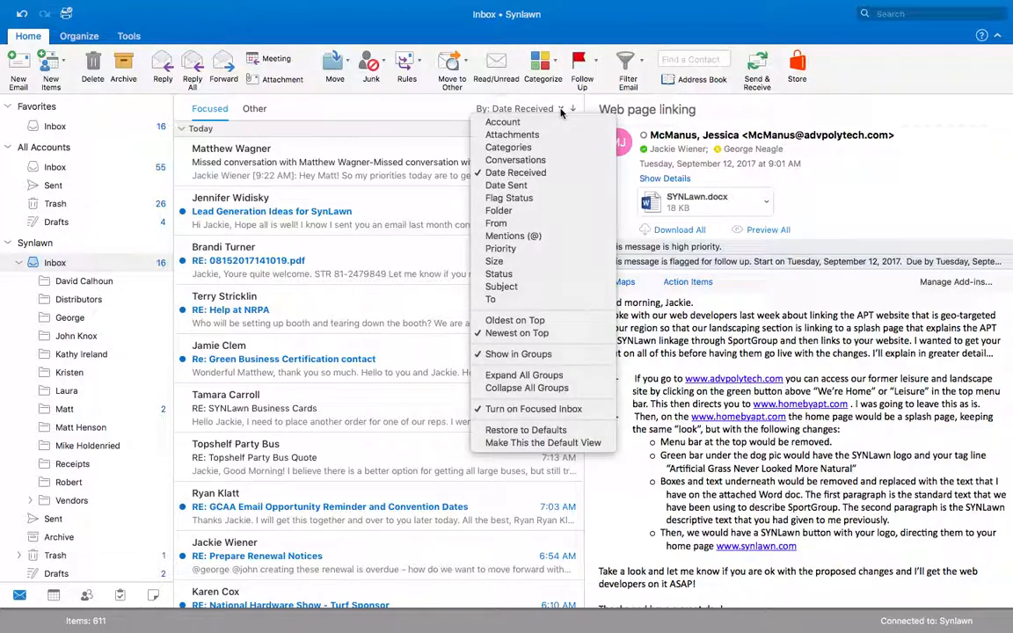
pyautogui.click(499, 274)
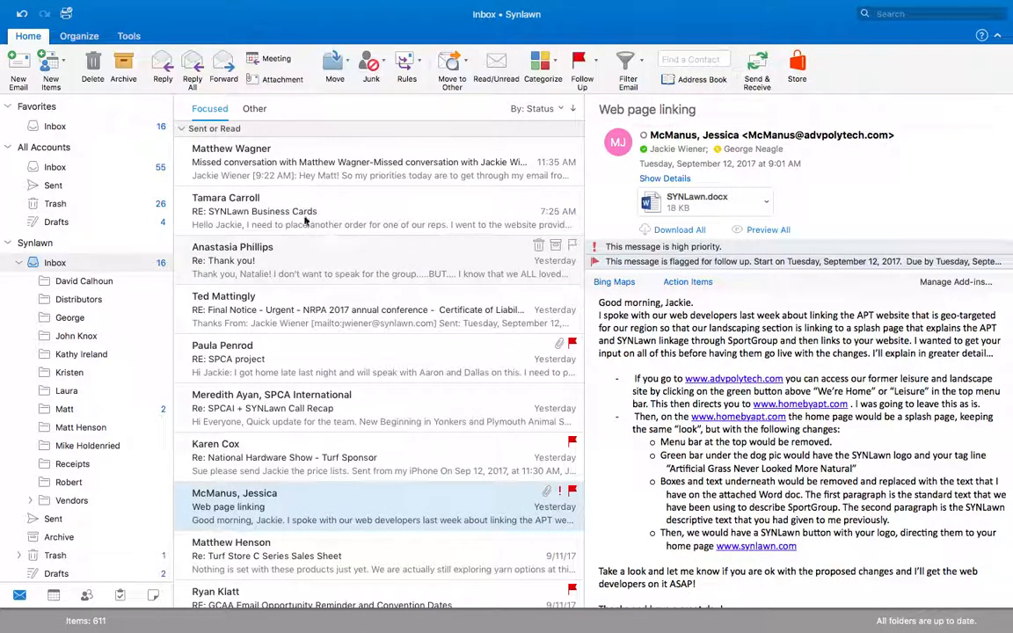
pyautogui.click(182, 130)
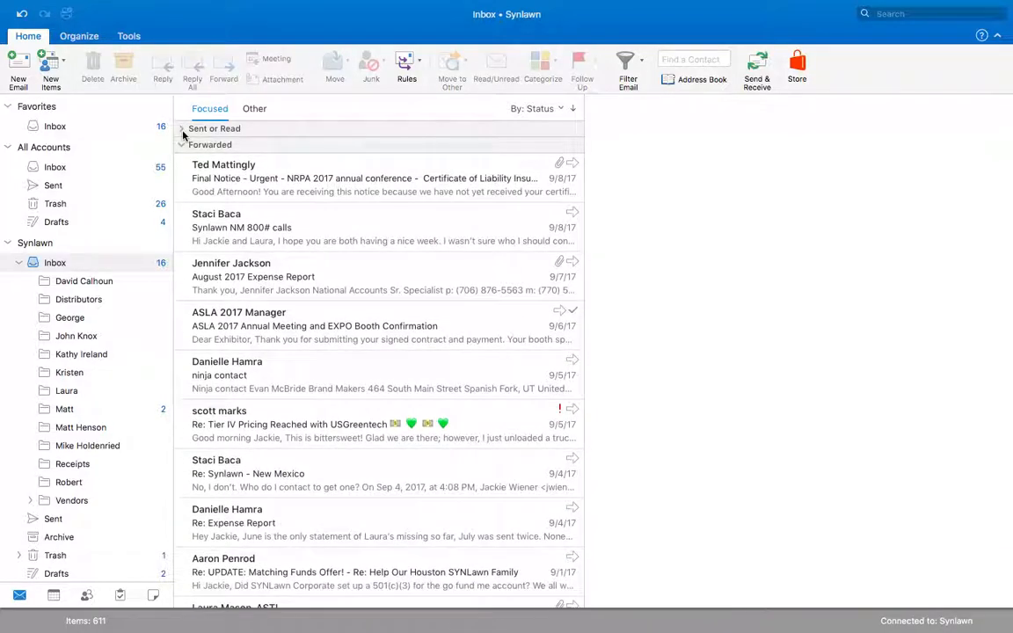
pyautogui.click(182, 146)
pyautogui.click(184, 162)
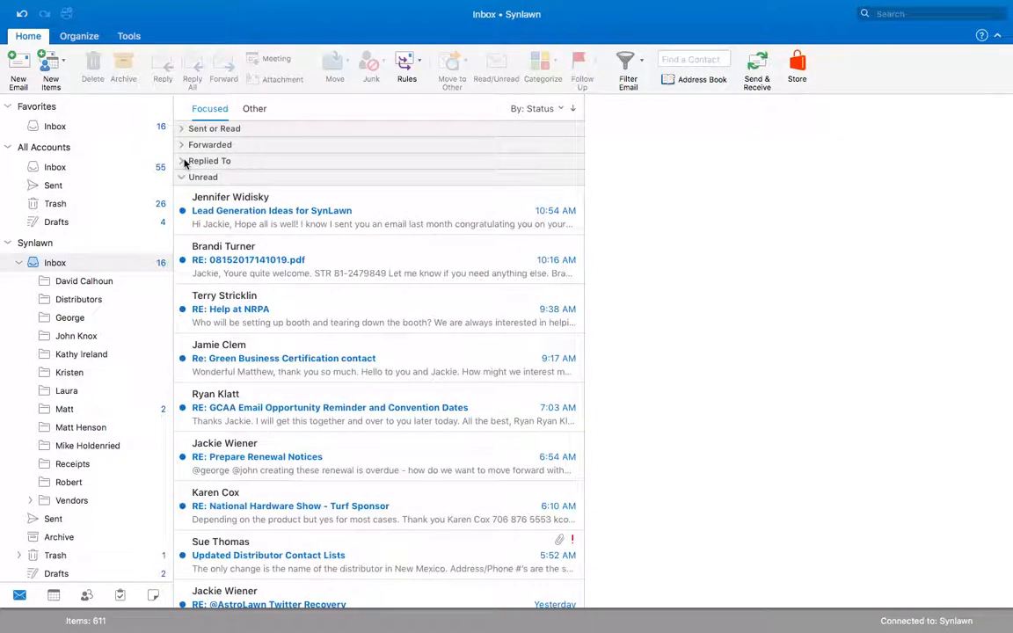
pyautogui.scroll(-10, 206, 344)
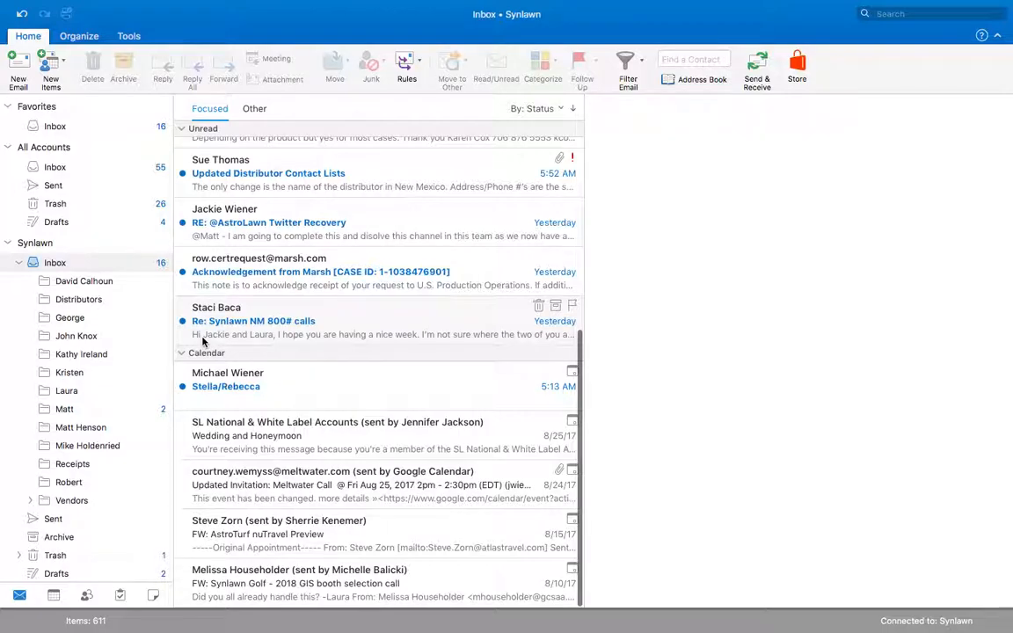
pyautogui.scroll(3, 203, 342)
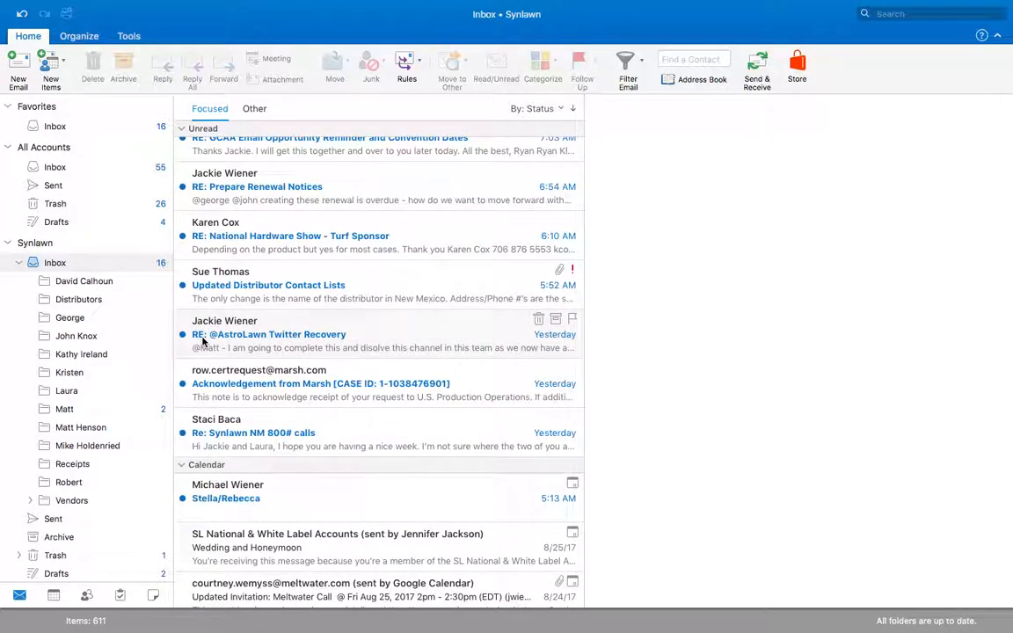
pyautogui.scroll(6, 202, 343)
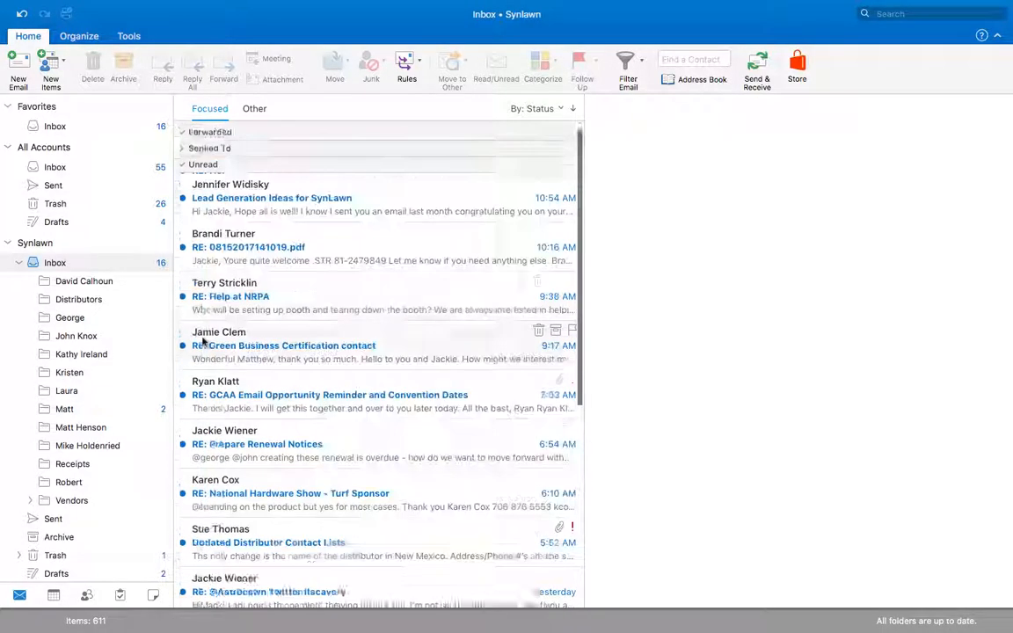
# Arrange the inbox by Date Received and open the missed conversation message from today.
pyautogui.click(554, 109)
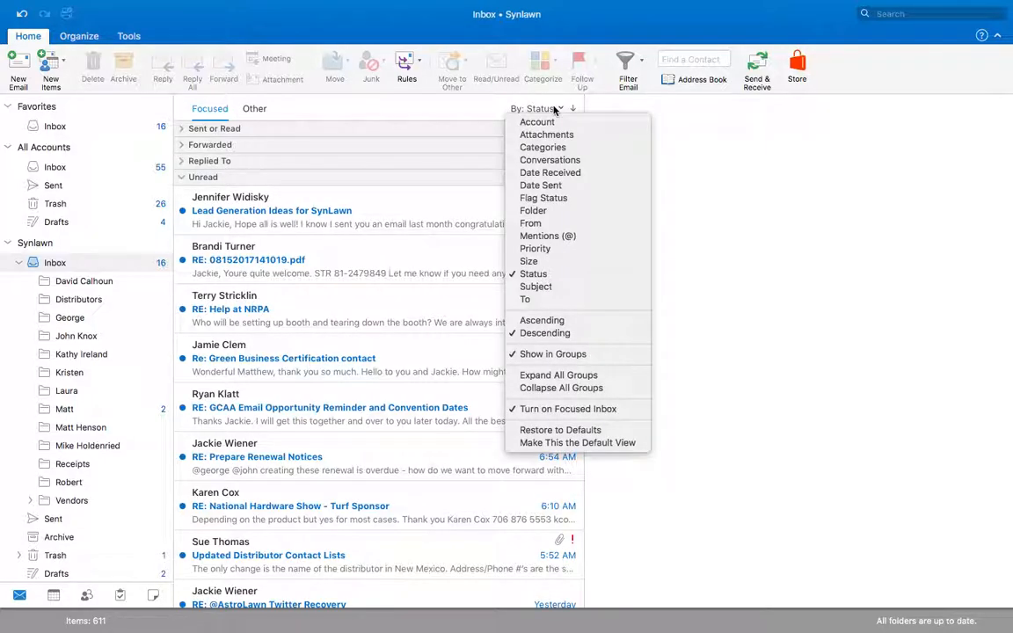
pyautogui.click(554, 173)
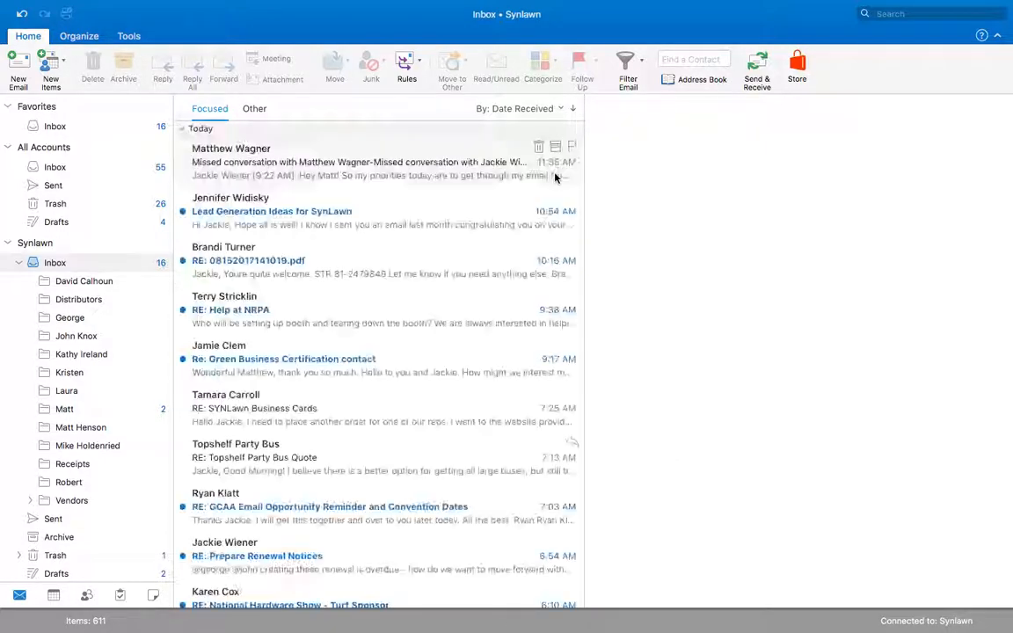
pyautogui.click(422, 172)
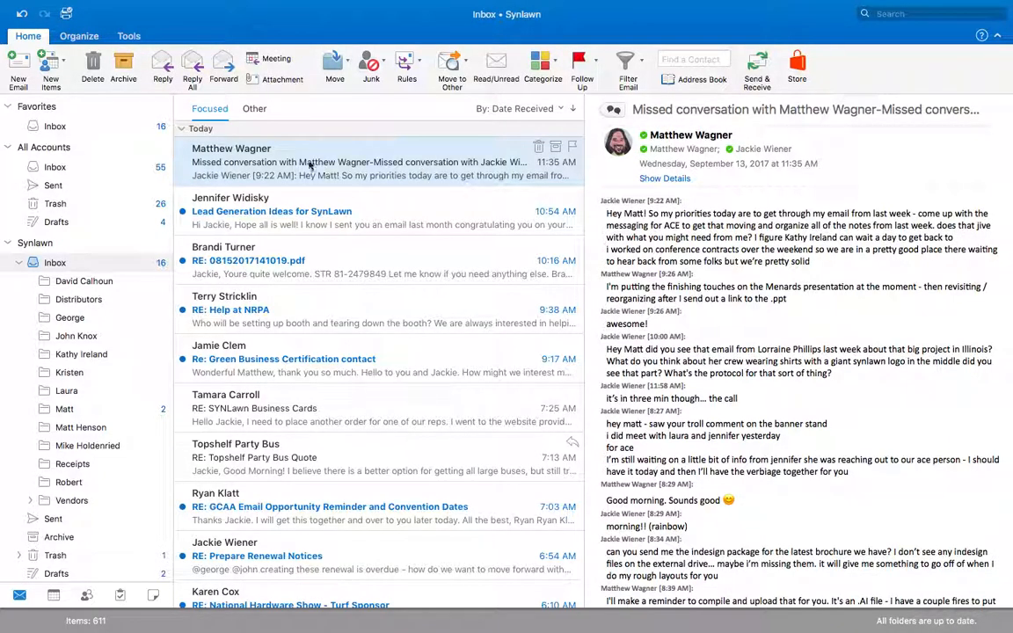
# Flag the "Lead Generation Ideas for SynLawn" and "RE: 08152017141019.pdf" messages for follow up.
pyautogui.click(321, 215)
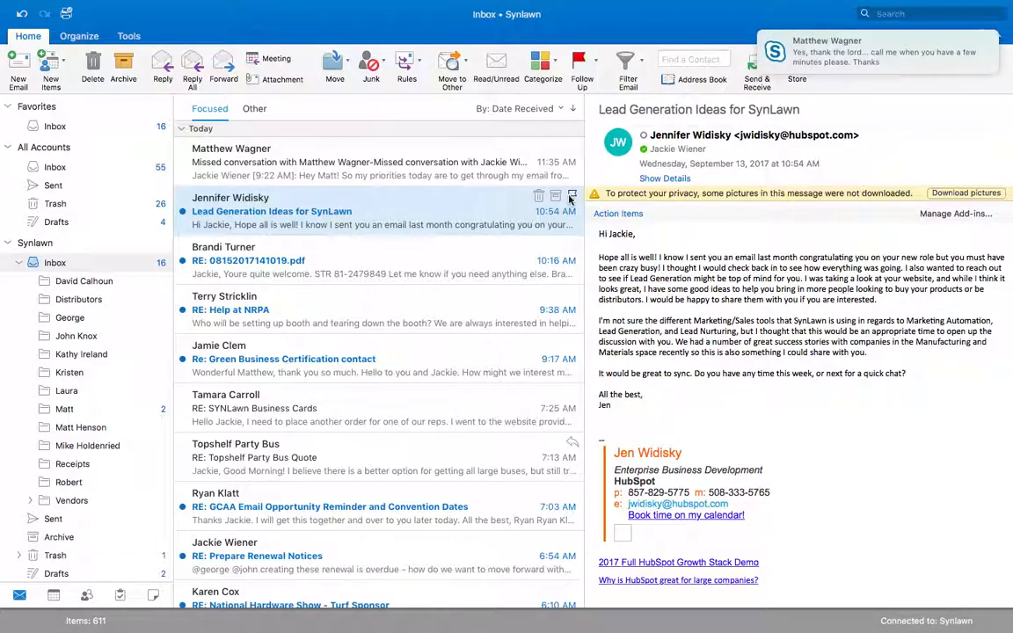
pyautogui.click(572, 196)
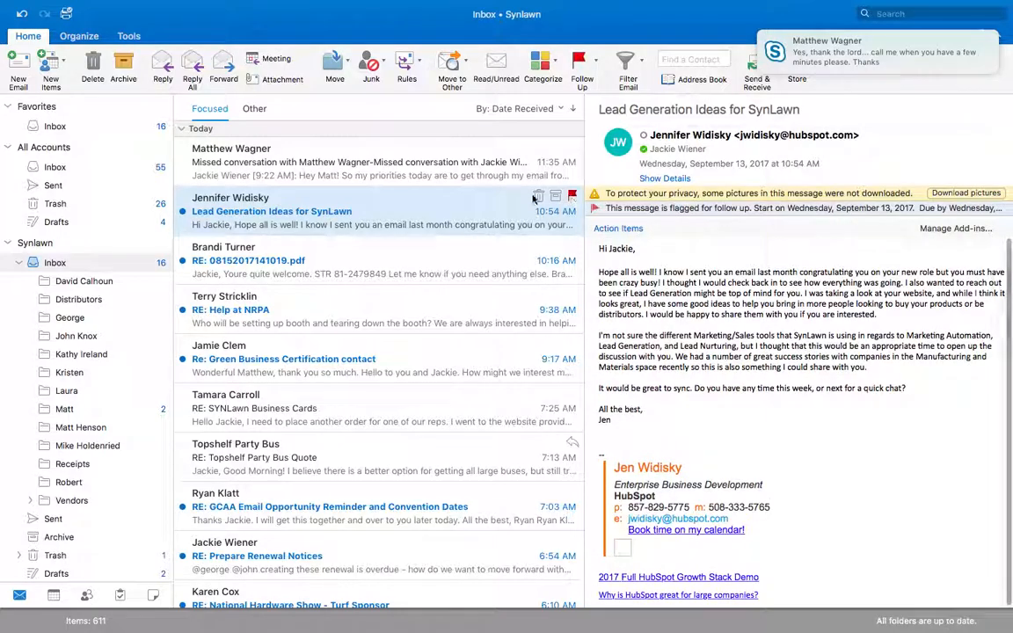
pyautogui.click(398, 254)
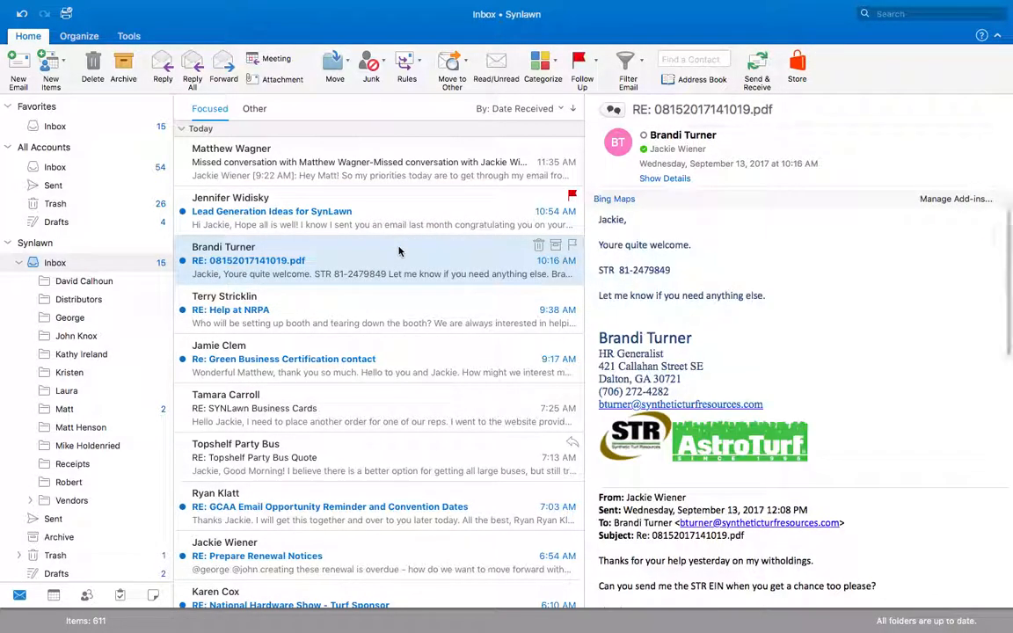
pyautogui.click(572, 244)
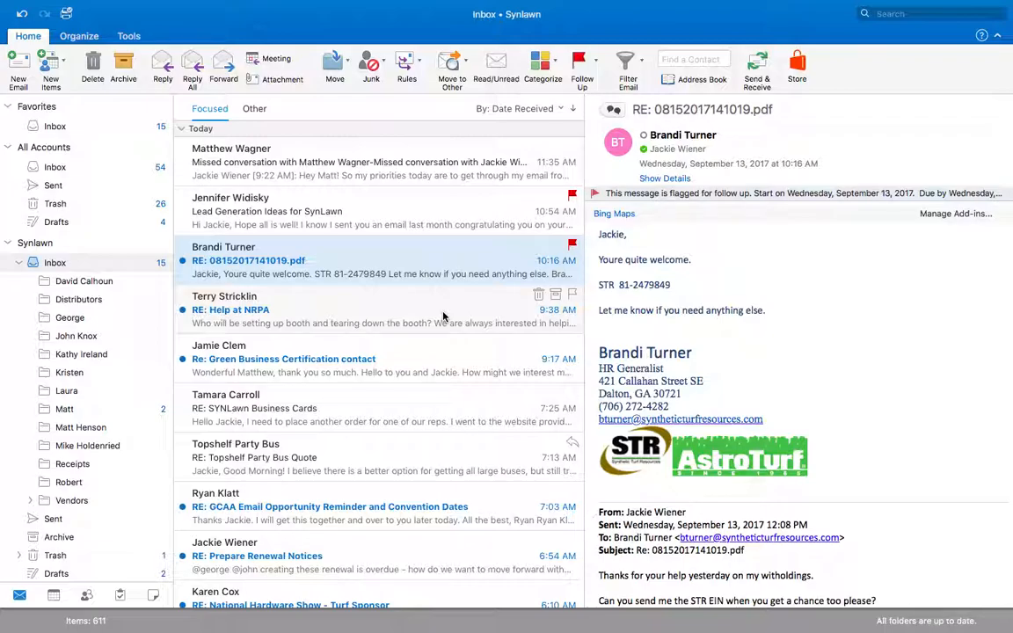
pyautogui.scroll(-8, 443, 317)
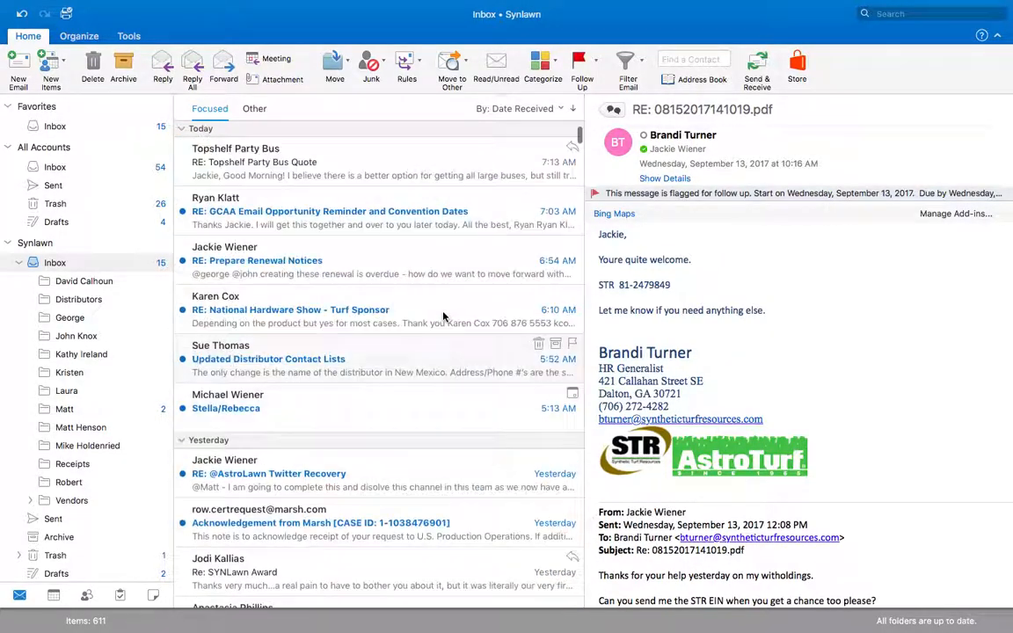
pyautogui.scroll(5, 443, 316)
pyautogui.scroll(-7, 443, 317)
pyautogui.scroll(7, 443, 317)
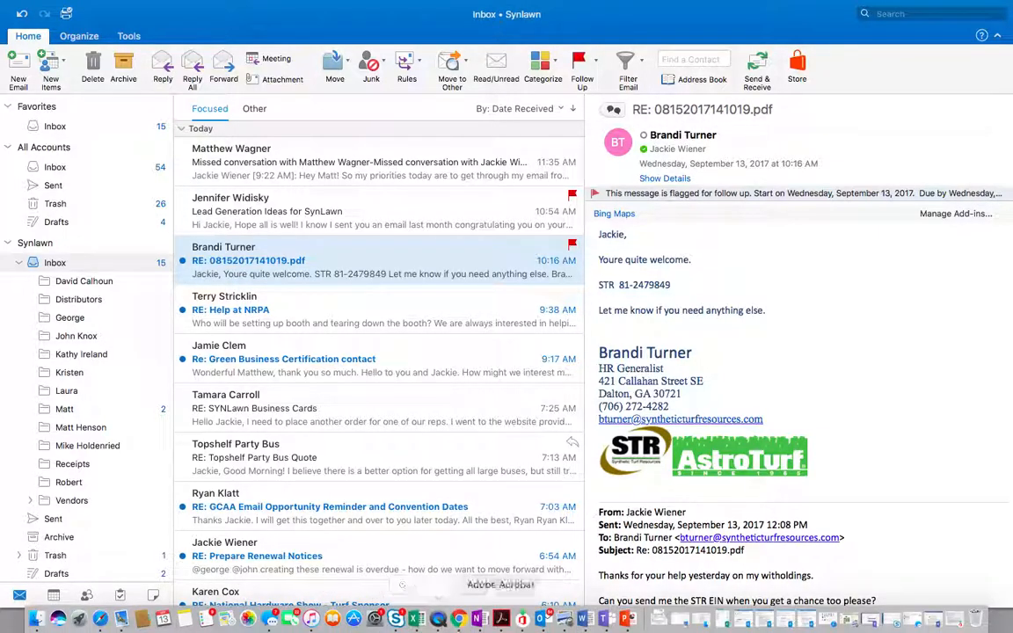
# Switch to Microsoft Teams and open the latest SL National & White Label Accounts / General entry in the activity feed.
pyautogui.click(613, 623)
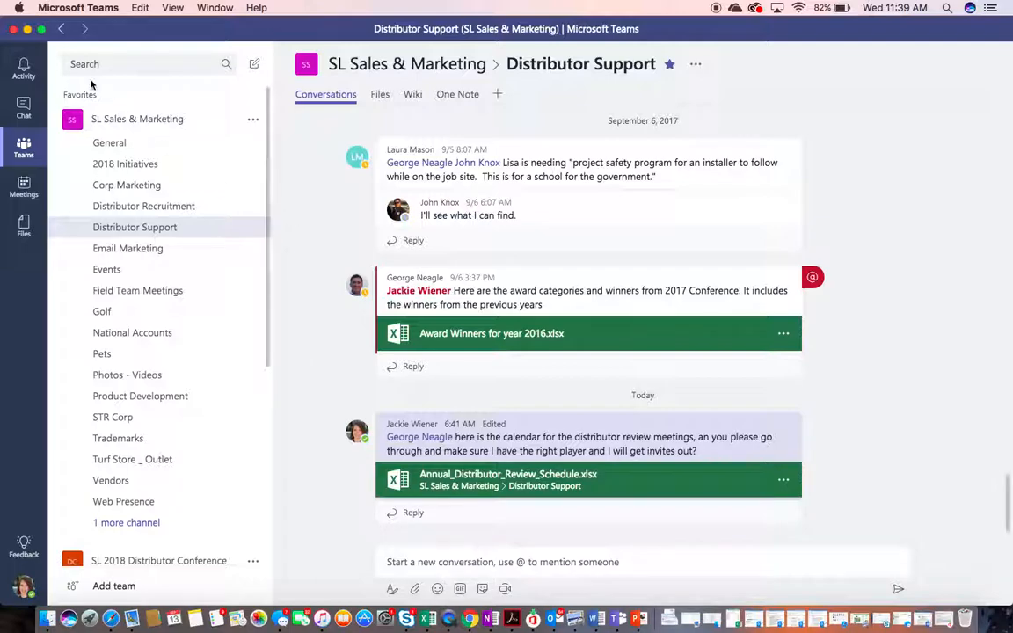
pyautogui.click(26, 79)
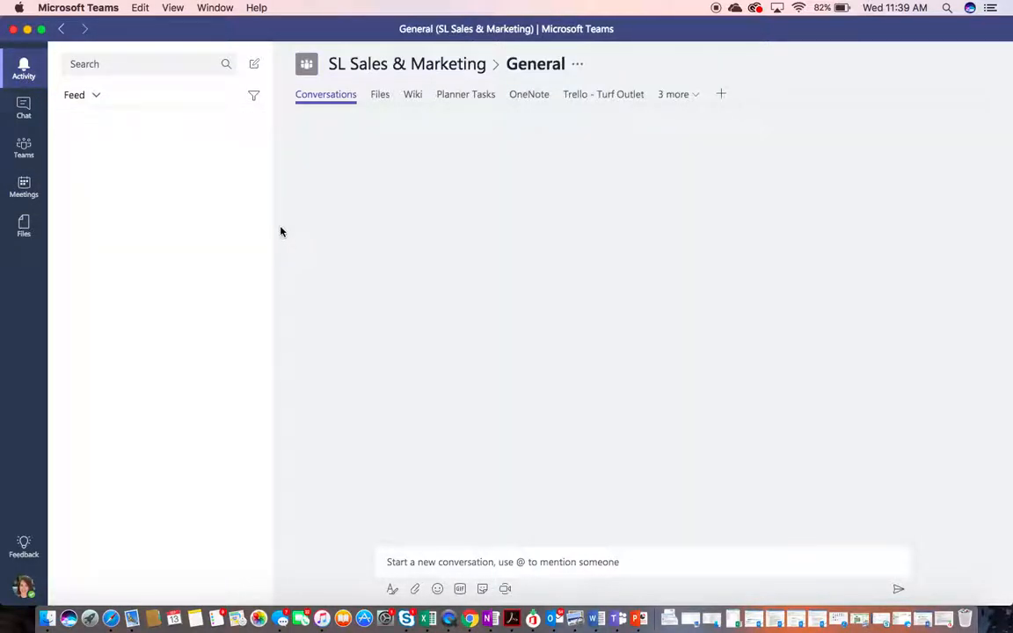
pyautogui.click(175, 182)
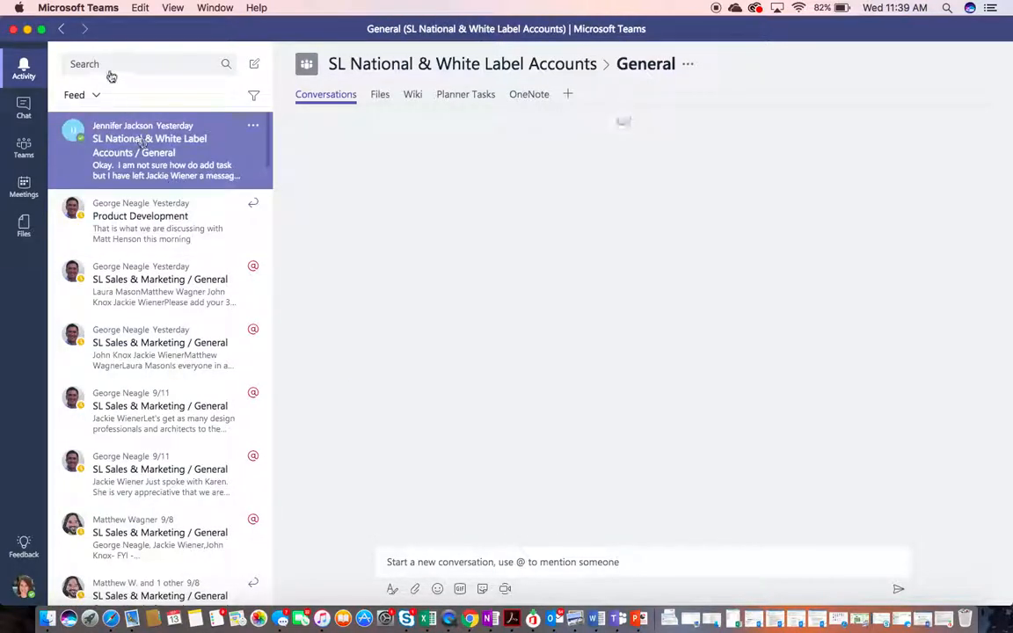
# Change the activity list to Team Activity and view the latest post in the Ace Hardware channel.
pyautogui.click(98, 98)
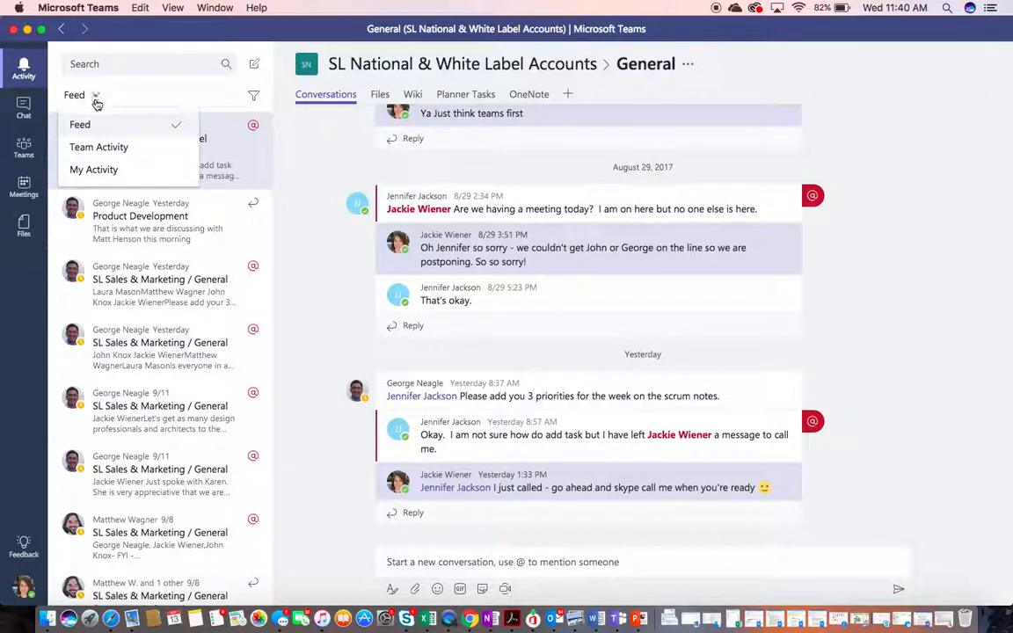
pyautogui.click(95, 149)
pyautogui.click(97, 157)
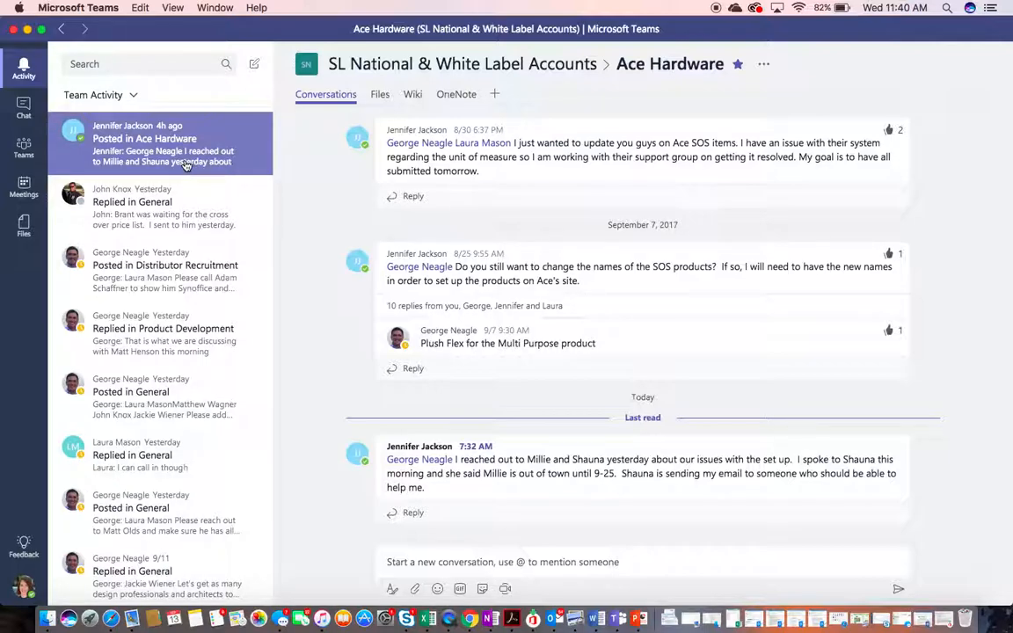
# Review the team activity entries for the General, Distributor Recruitment and Product Development channels.
pyautogui.click(189, 186)
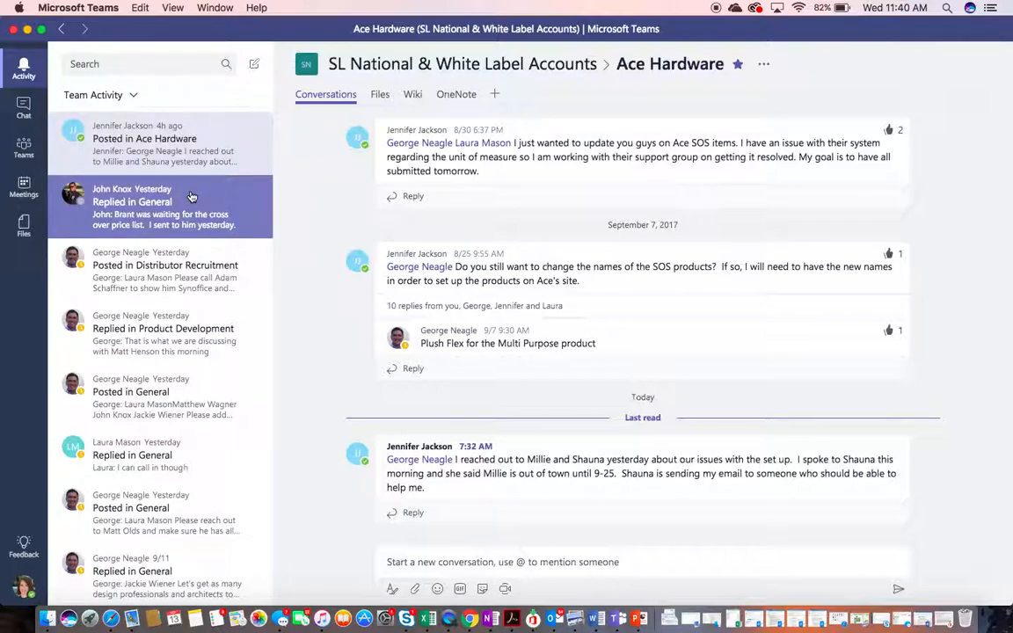
pyautogui.click(195, 202)
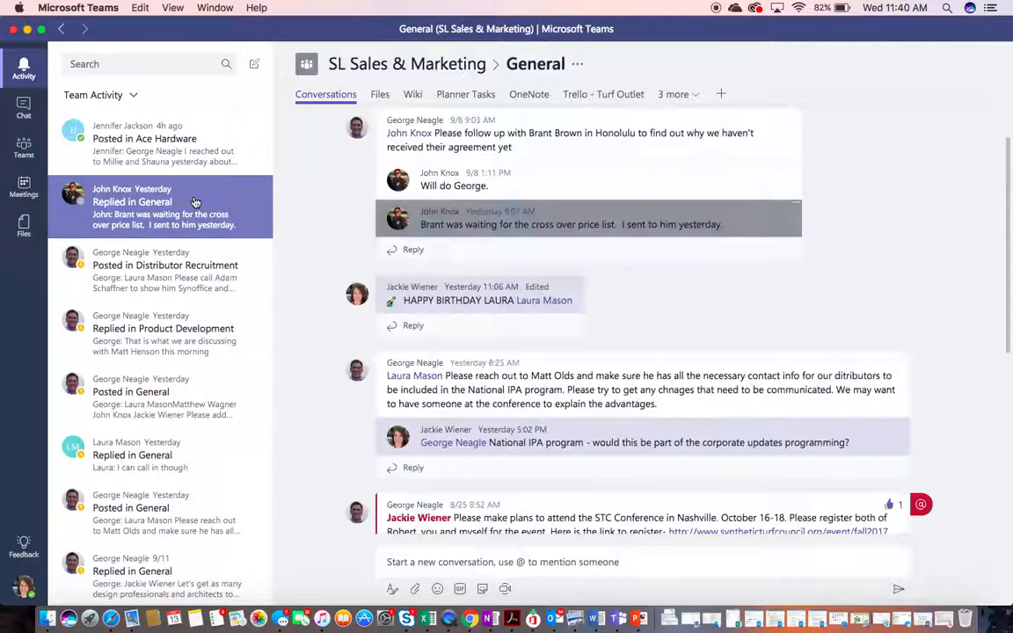
pyautogui.click(178, 251)
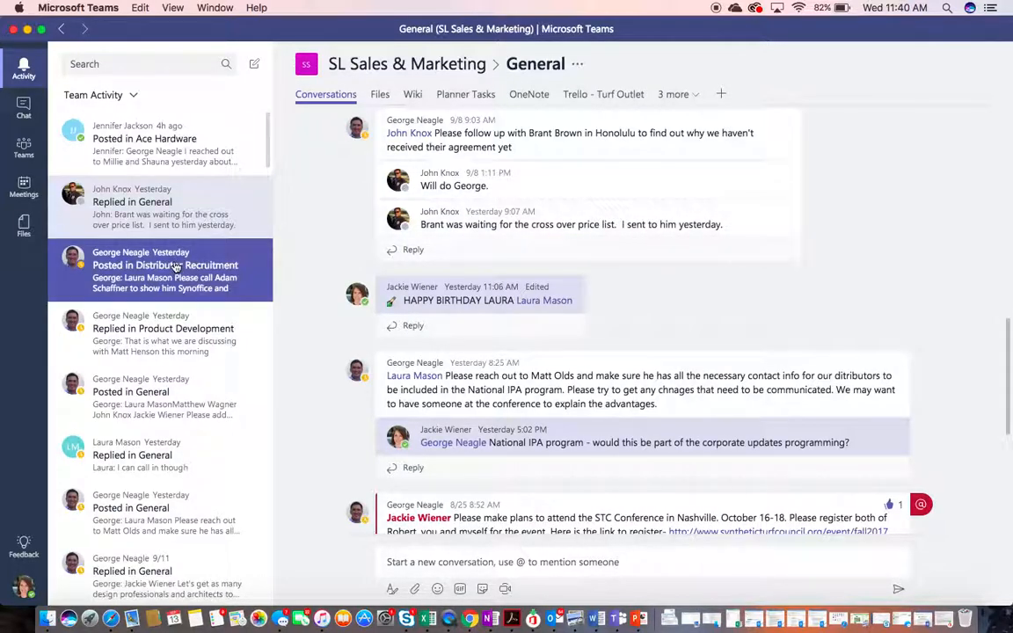
pyautogui.click(170, 330)
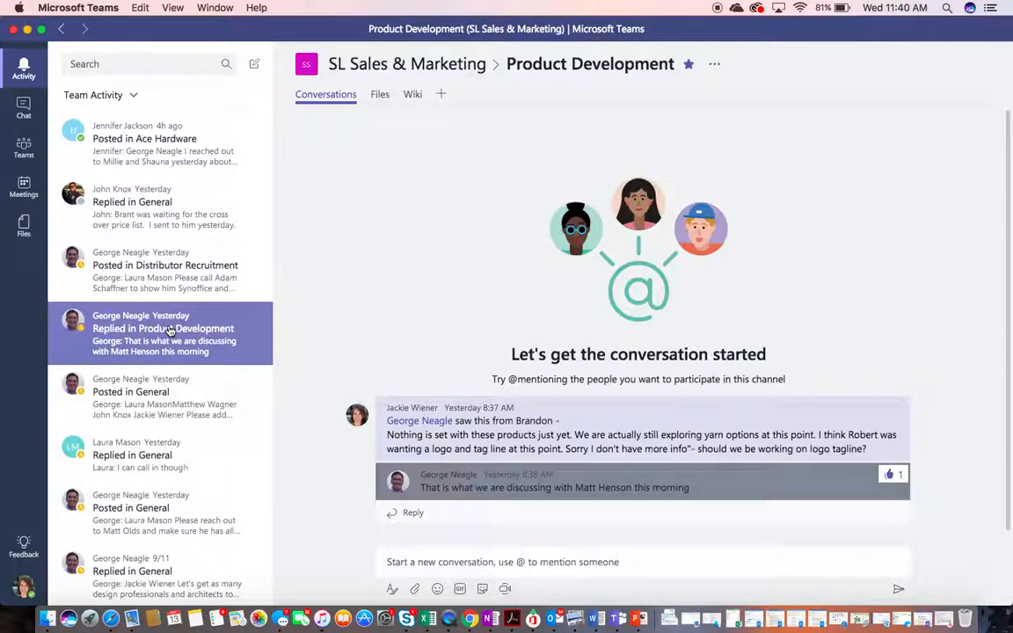
pyautogui.scroll(-10, 170, 329)
pyautogui.scroll(10, 170, 330)
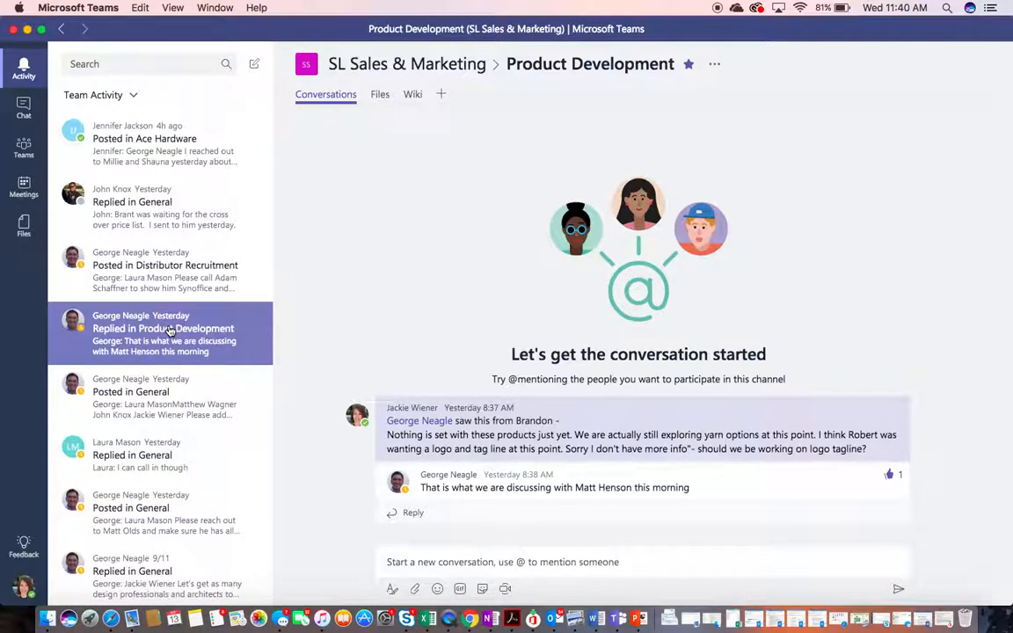
pyautogui.scroll(-5, 170, 329)
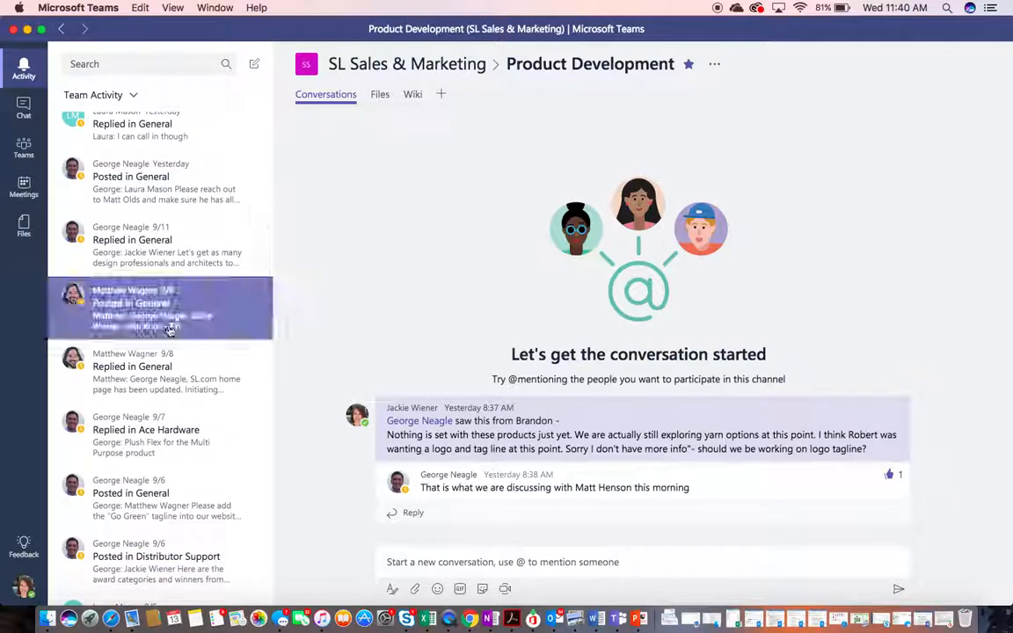
pyautogui.scroll(5, 170, 330)
# View the My Activity list, return to Feed, and look back through the General channel conversation.
pyautogui.click(121, 90)
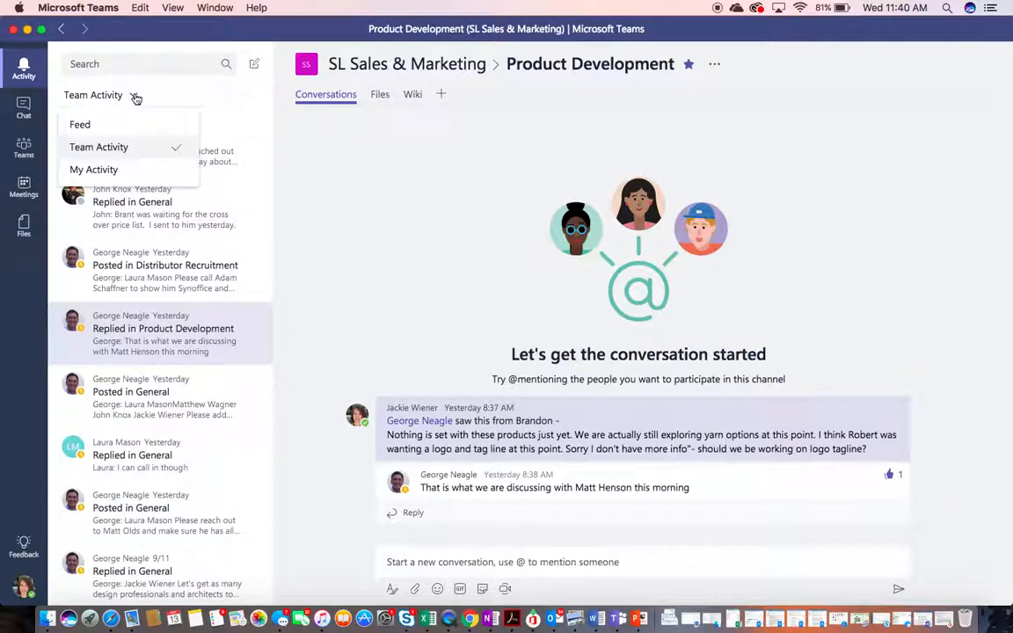
pyautogui.click(114, 171)
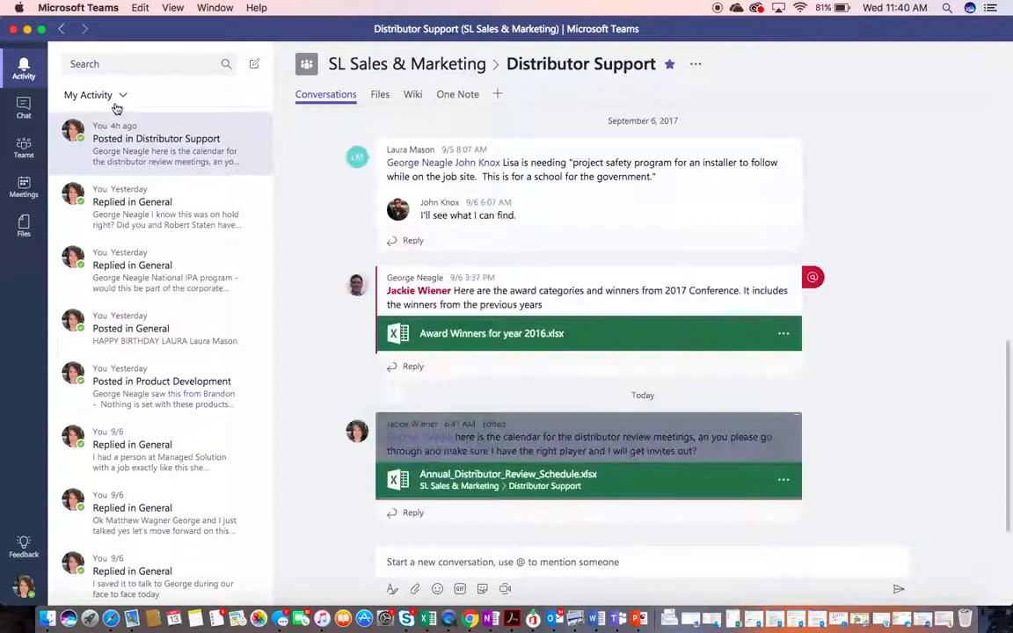
pyautogui.click(121, 97)
pyautogui.click(113, 125)
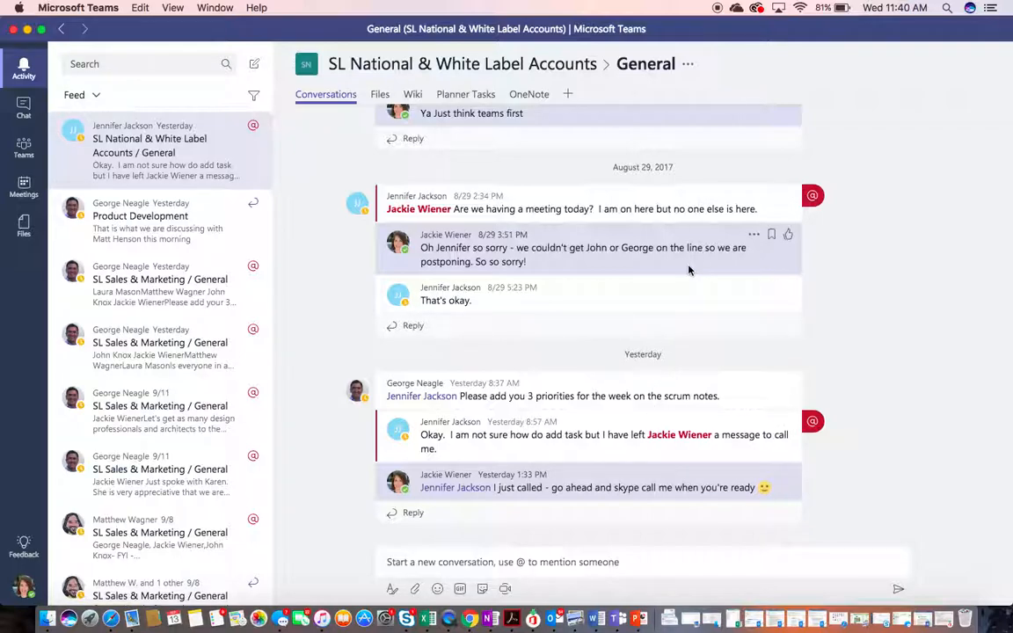
pyautogui.scroll(2, 690, 269)
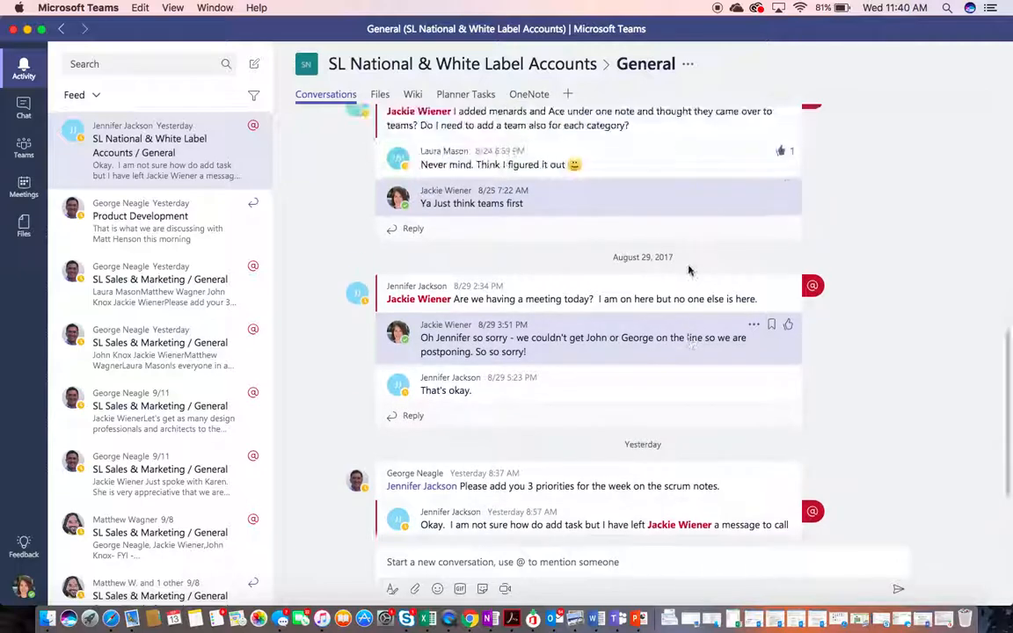
# View the Product Development and SL Sales & Marketing / General feed entries, and filter the activity feed to Mentions.
pyautogui.click(140, 219)
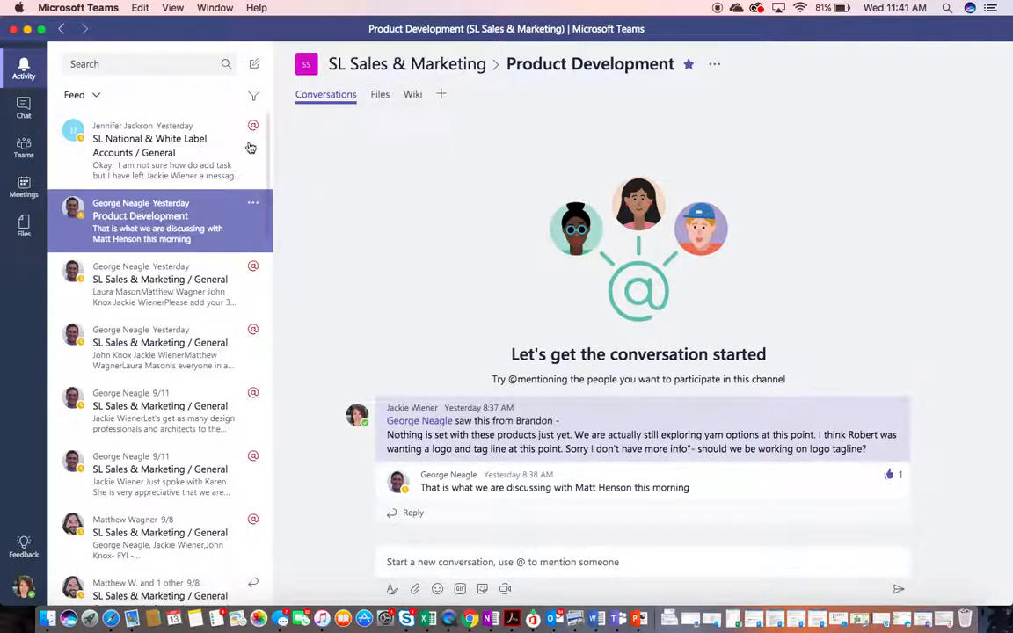
pyautogui.click(176, 345)
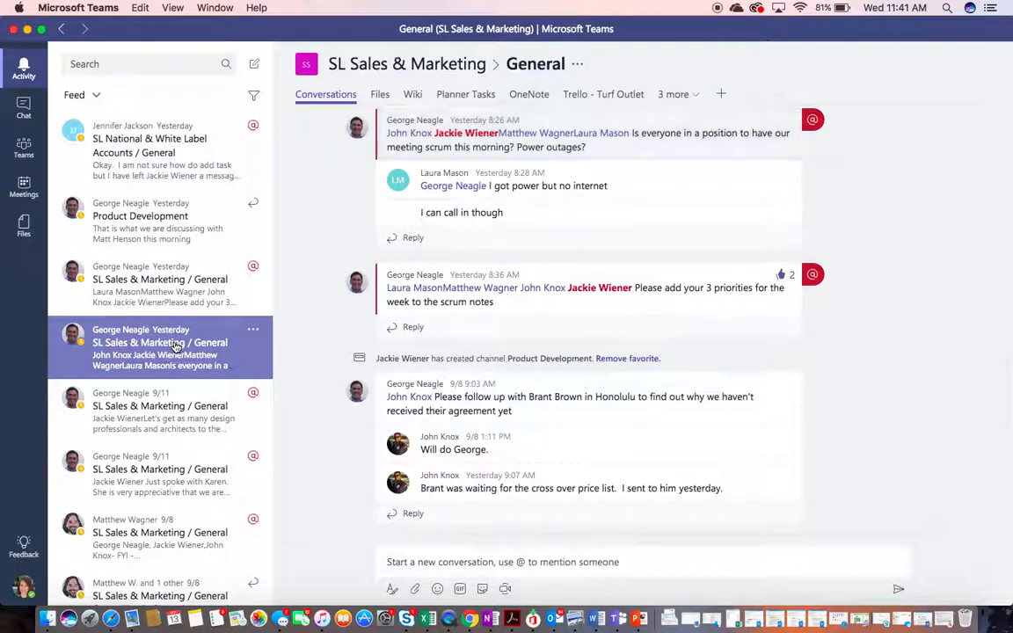
pyautogui.click(253, 95)
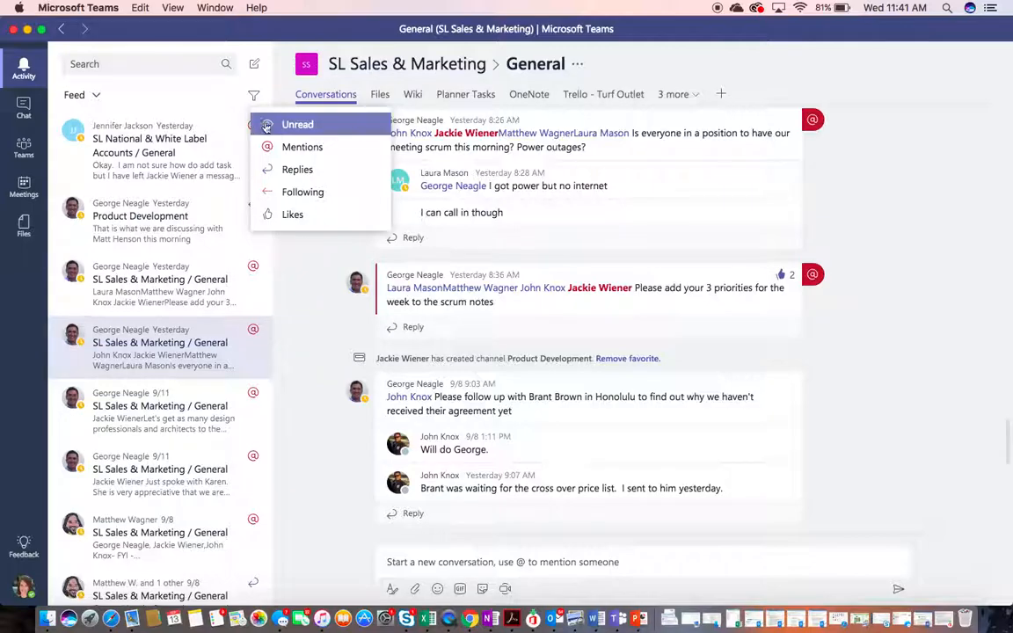
pyautogui.click(276, 147)
# Open the latest SL National & White Label Accounts mention and a 9/6 SL Sales & Marketing / General mention, and look back through the latter's conversation.
pyautogui.click(203, 151)
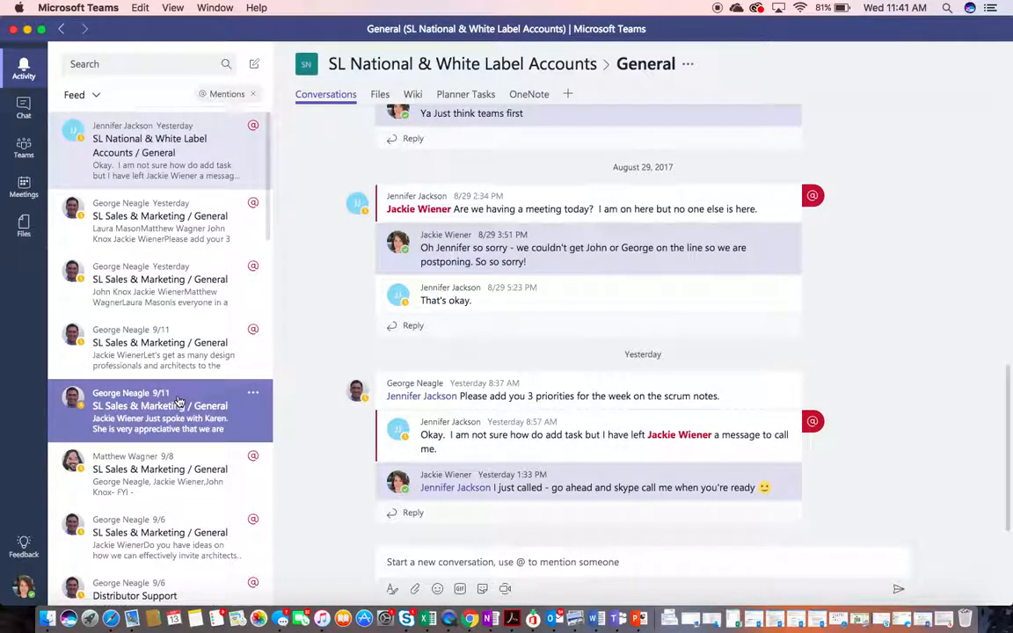
pyautogui.scroll(-5, 165, 474)
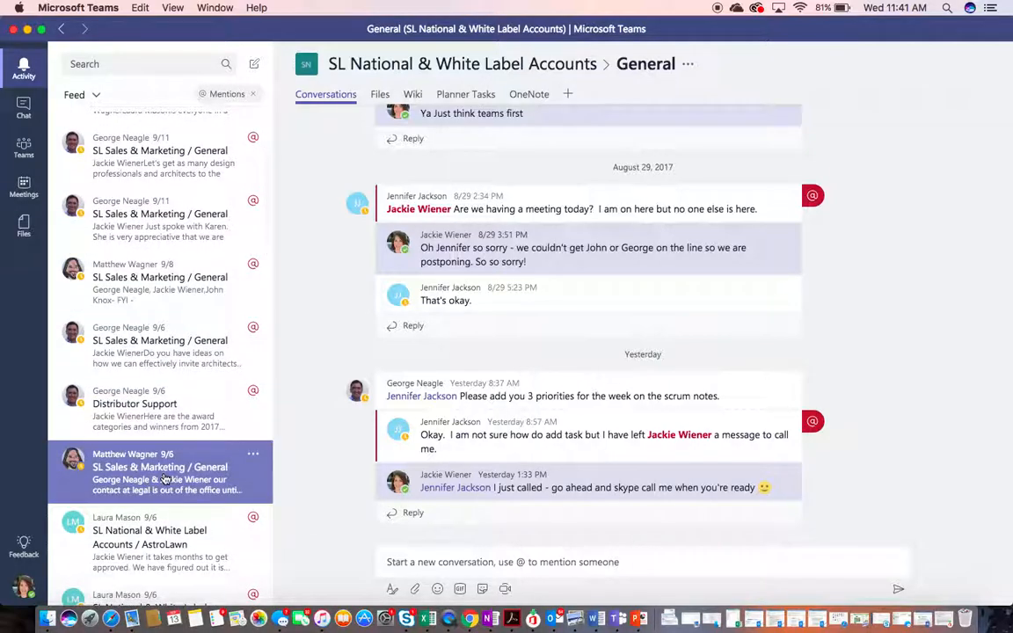
pyautogui.click(166, 479)
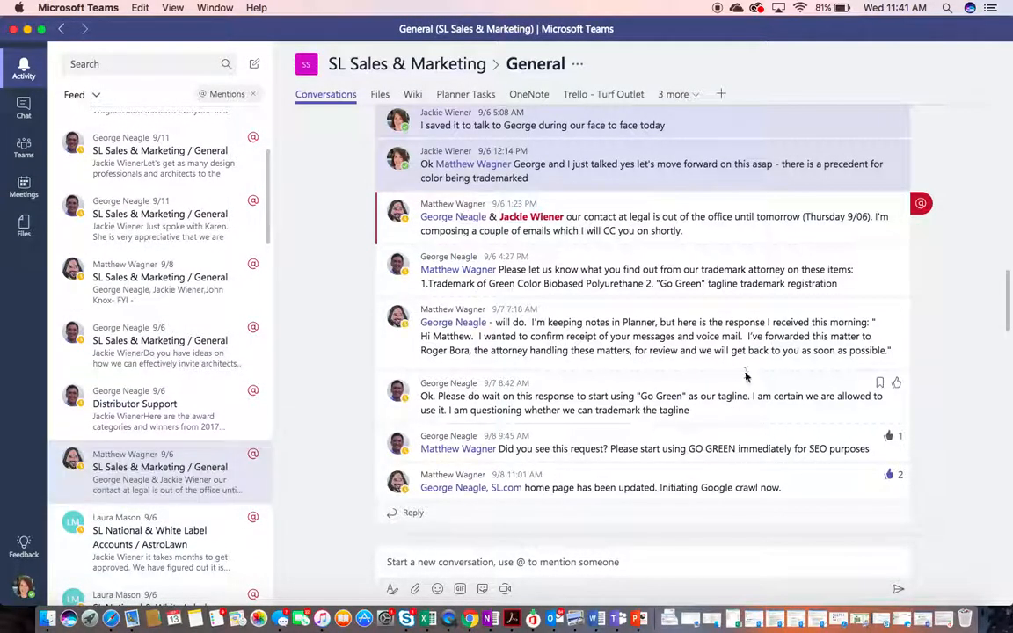
pyautogui.scroll(10, 825, 348)
pyautogui.scroll(10, 827, 289)
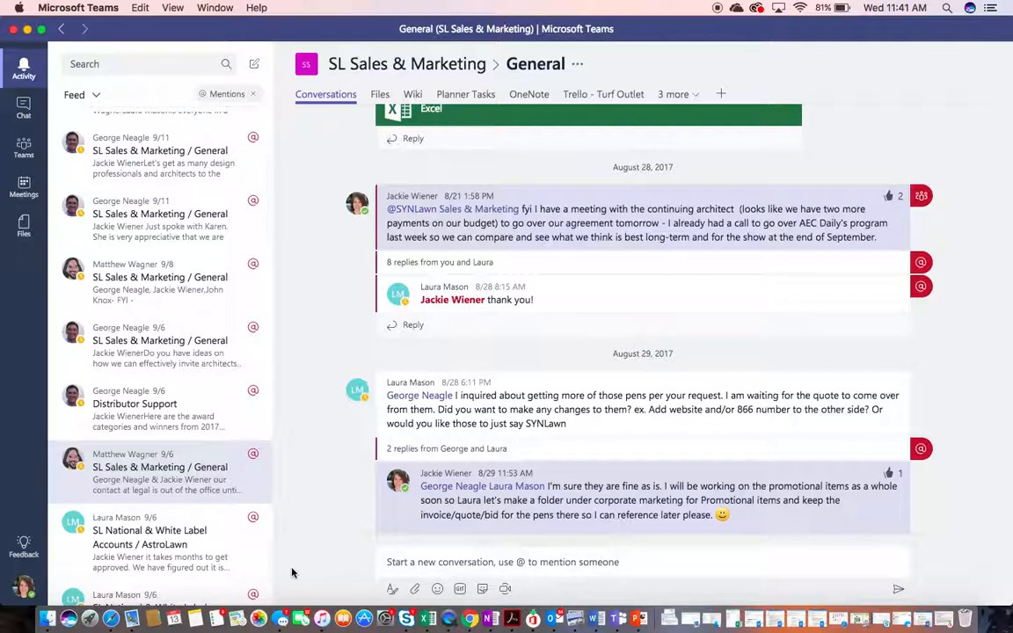
# Open the saved messages and read the ones from the Web Presence and General channels of SL Sales & Marketing.
pyautogui.click(25, 589)
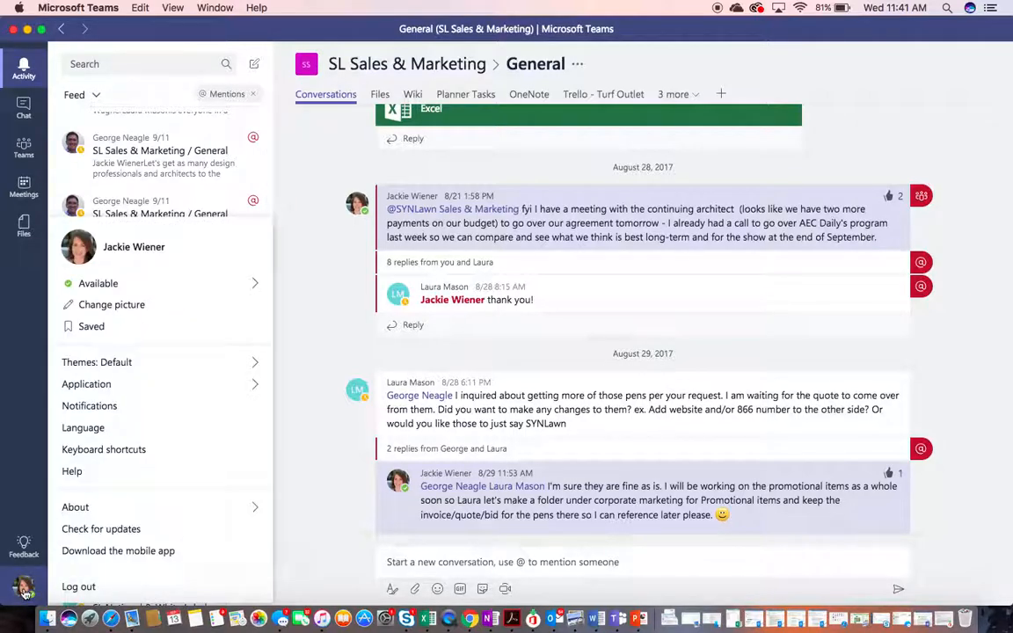
pyautogui.click(95, 326)
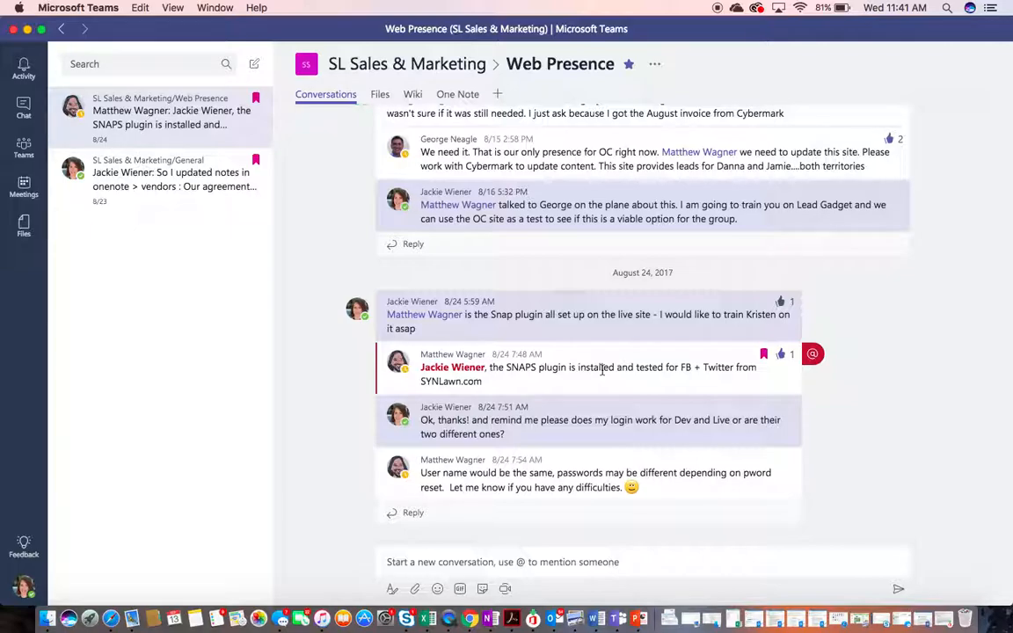
pyautogui.click(198, 183)
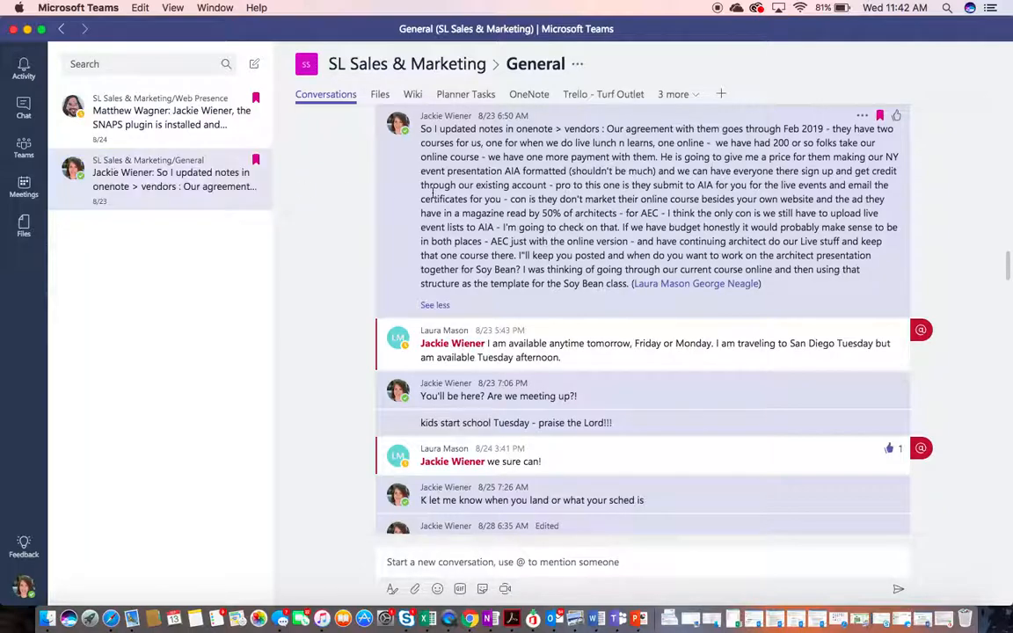
pyautogui.scroll(2, 431, 192)
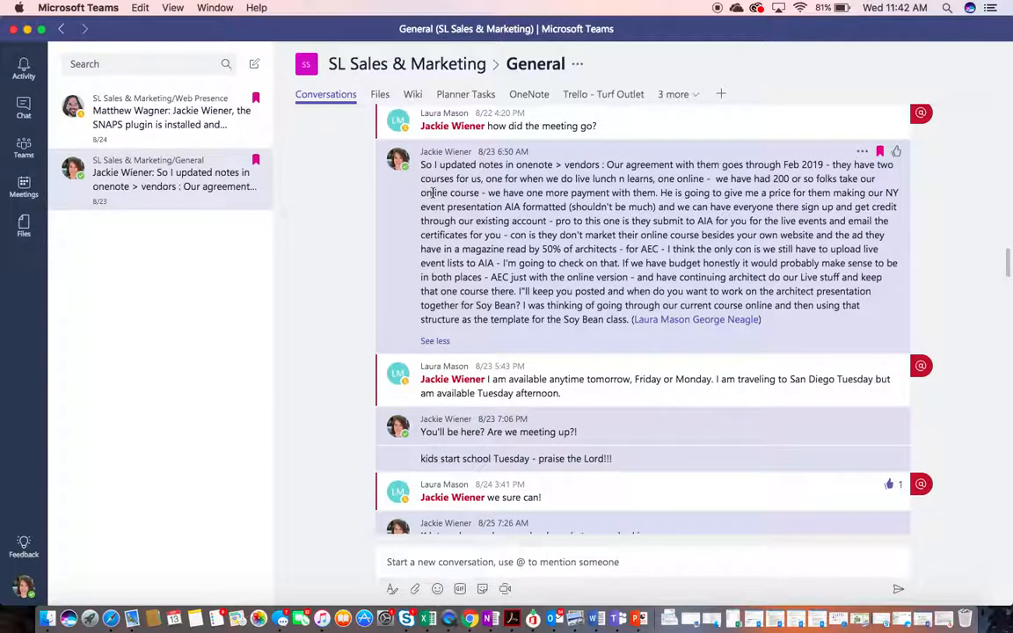
pyautogui.scroll(-1, 432, 192)
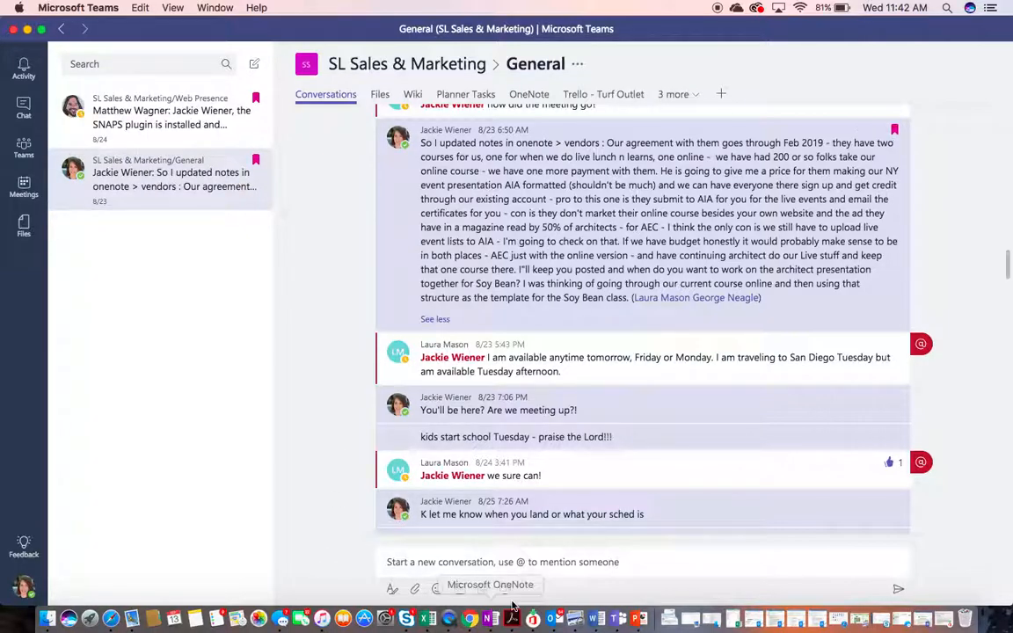
# Switch to Outlook, show the Tasks view and widen the task list so more of each title fits.
pyautogui.click(555, 618)
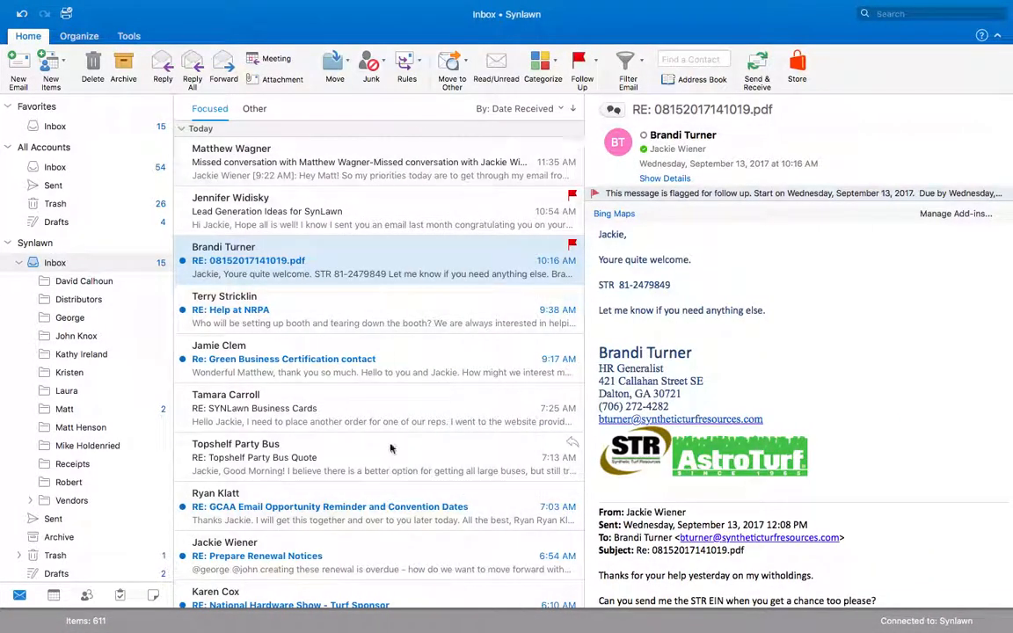
pyautogui.click(120, 596)
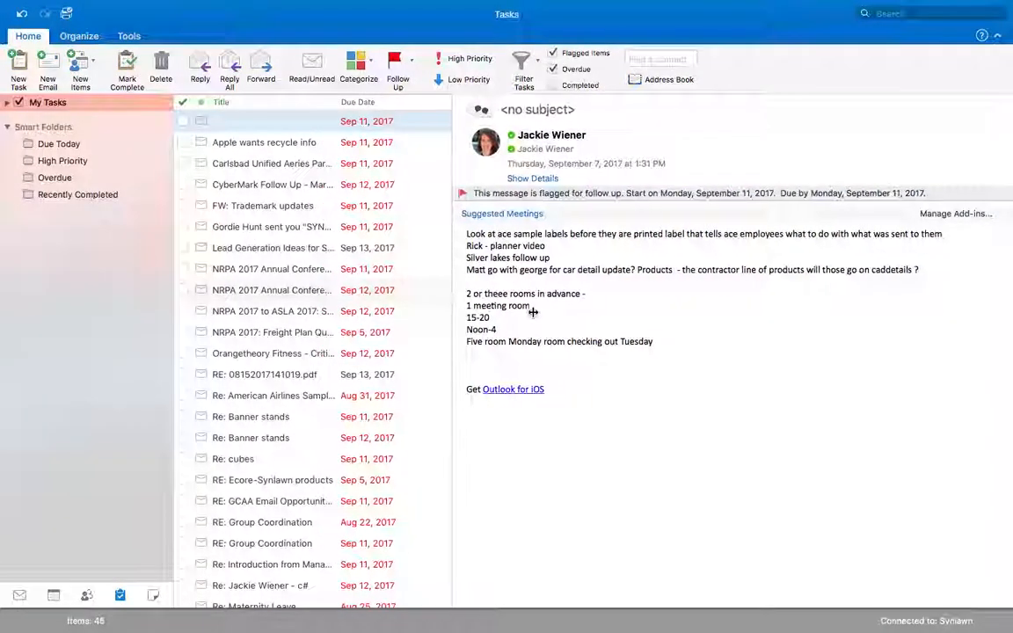
pyautogui.moveTo(415, 308); pyautogui.dragTo(572, 321)
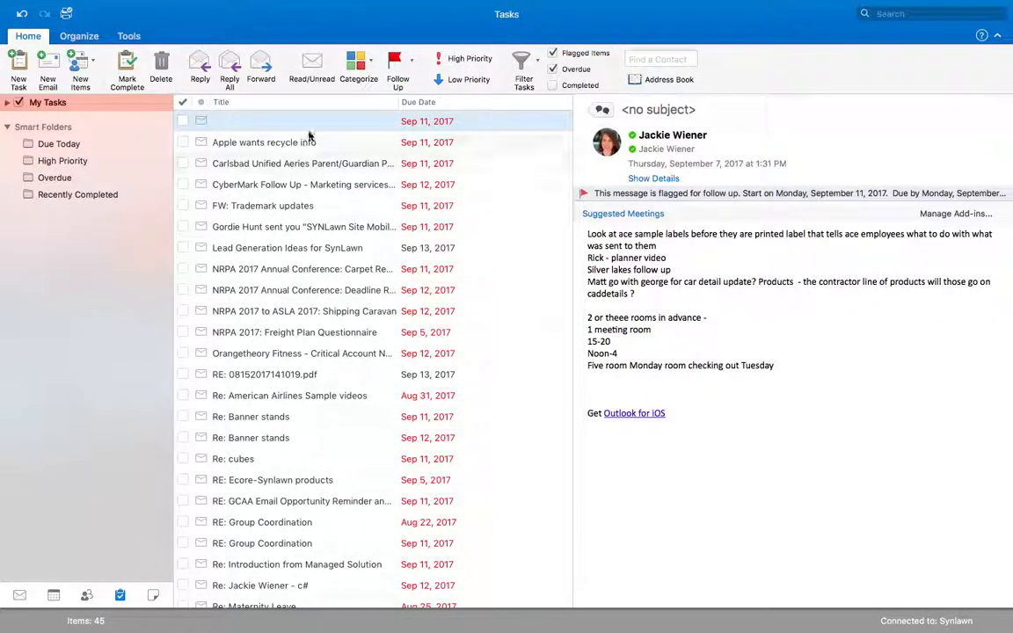
# Read the notes in the untitled flagged task and highlight the lines about the room bookings.
pyautogui.scroll(-1, 609, 271)
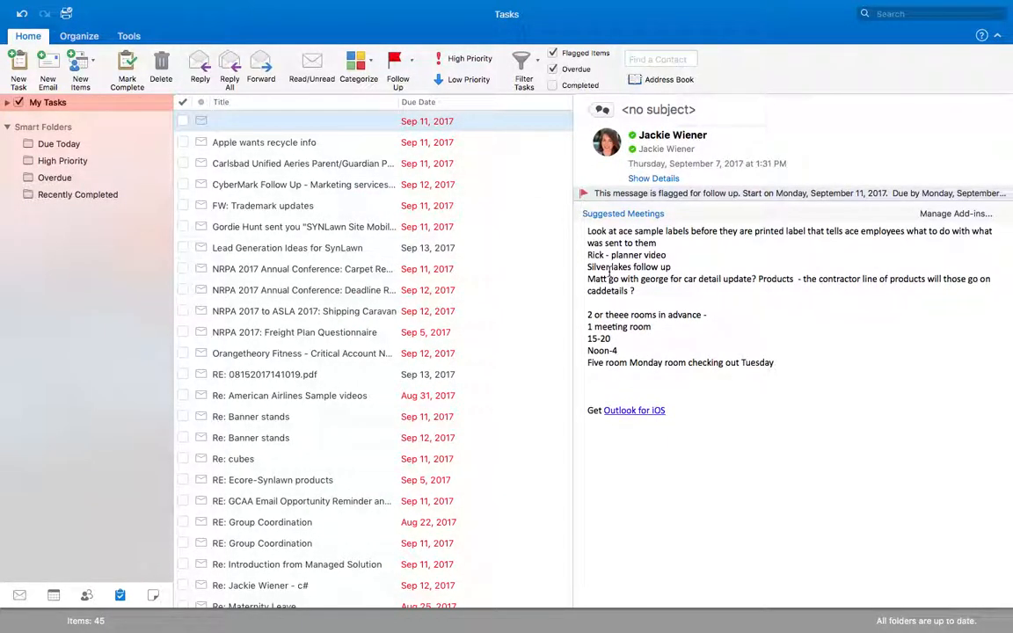
pyautogui.scroll(1, 611, 274)
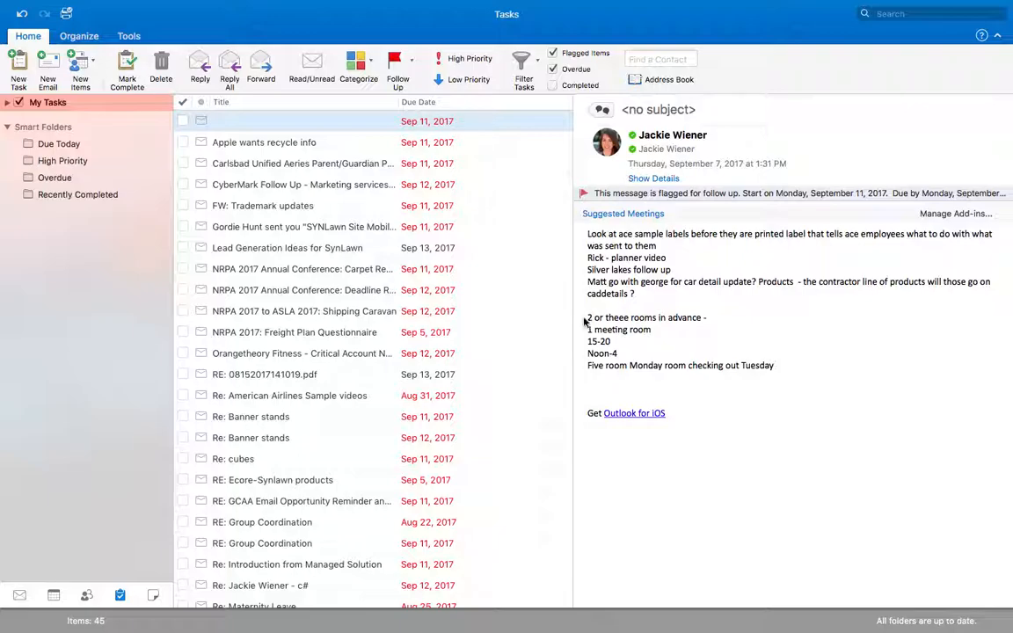
pyautogui.moveTo(589, 318); pyautogui.dragTo(637, 365)
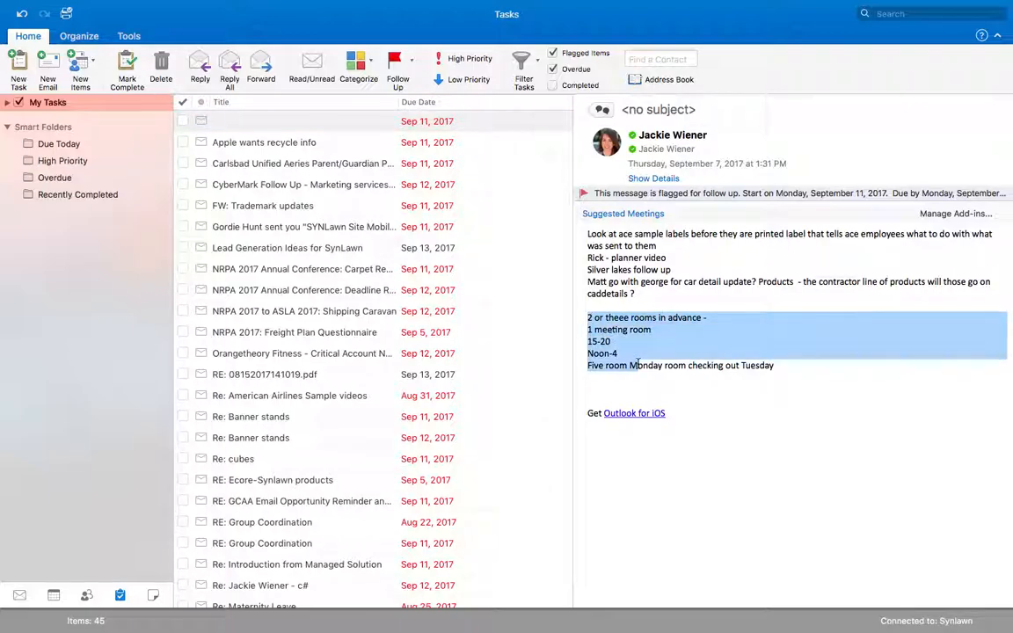
# Review the flagged tasks one by one from "Apple wants recycle info" through "FW: Trademark updates".
pyautogui.click(312, 143)
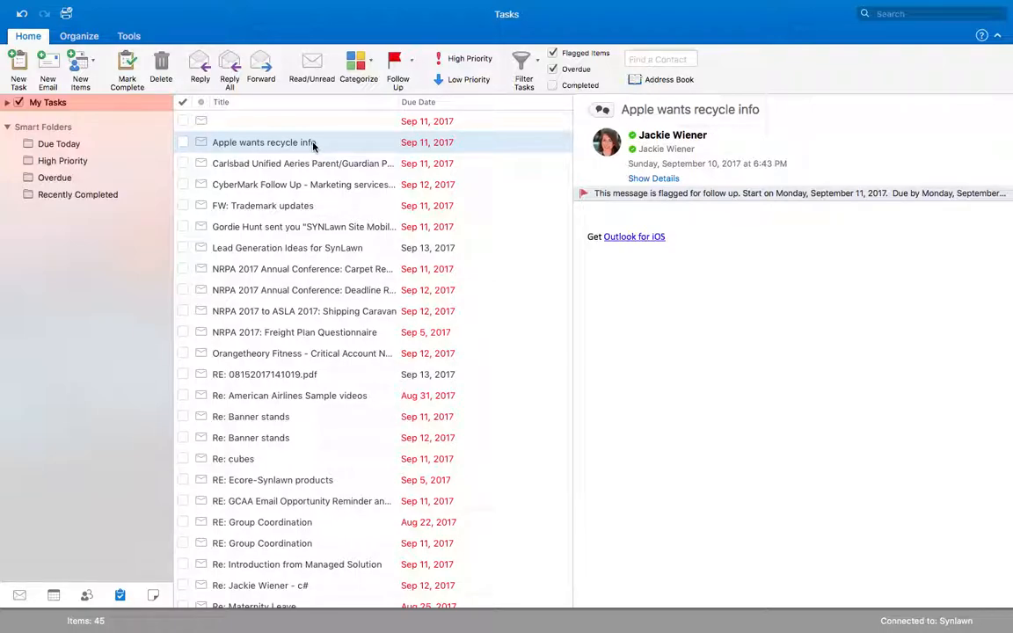
pyautogui.click(309, 162)
pyautogui.click(310, 183)
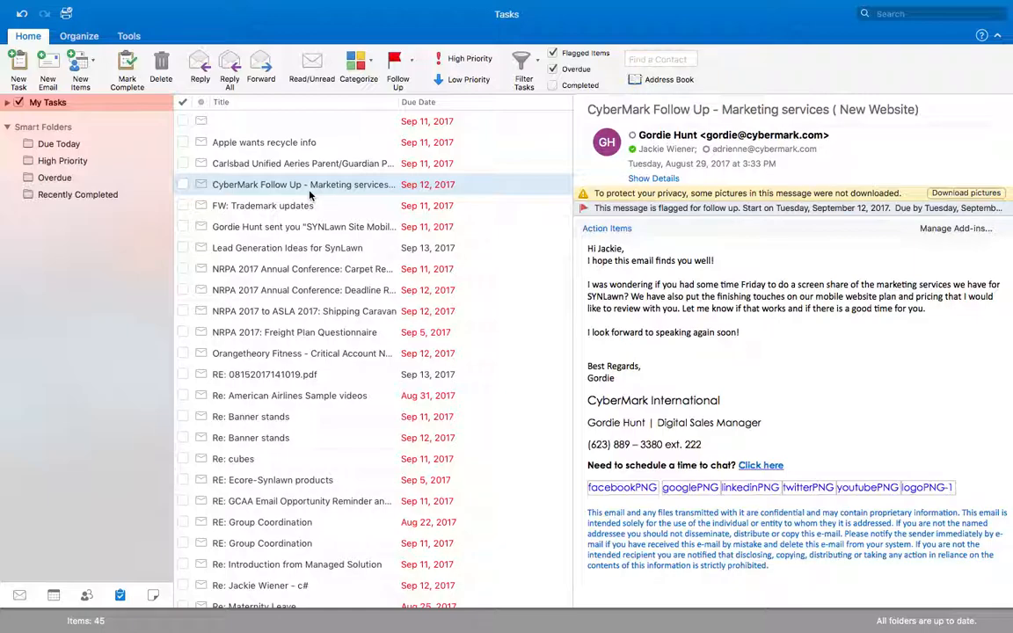
pyautogui.click(310, 208)
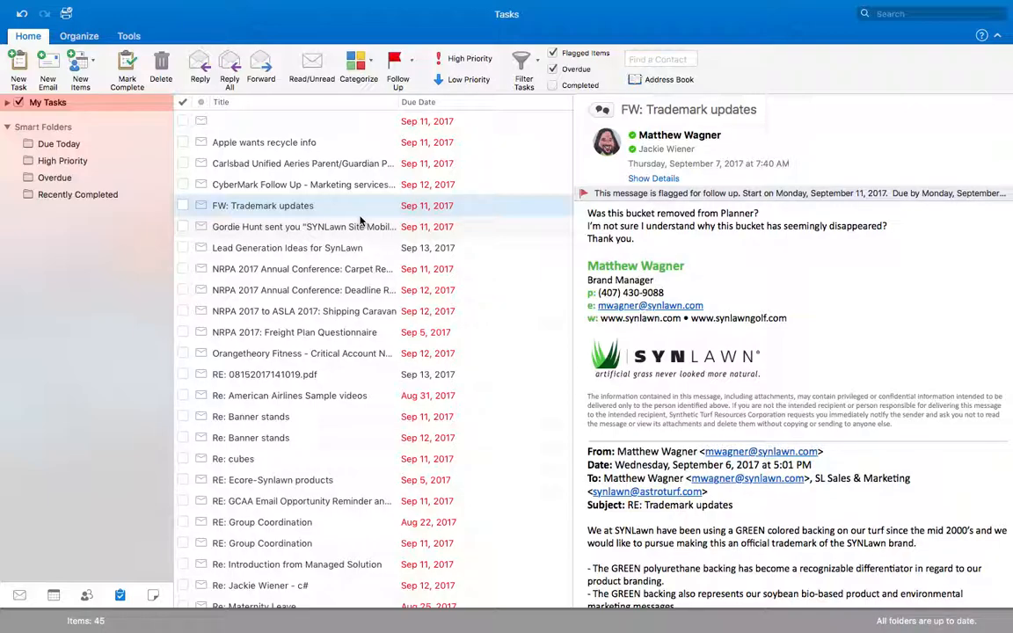
# Switch back to Microsoft Teams and view the Trademarks channel of the SL Sales & Marketing team.
pyautogui.hotkey('ctrl', 'Up')
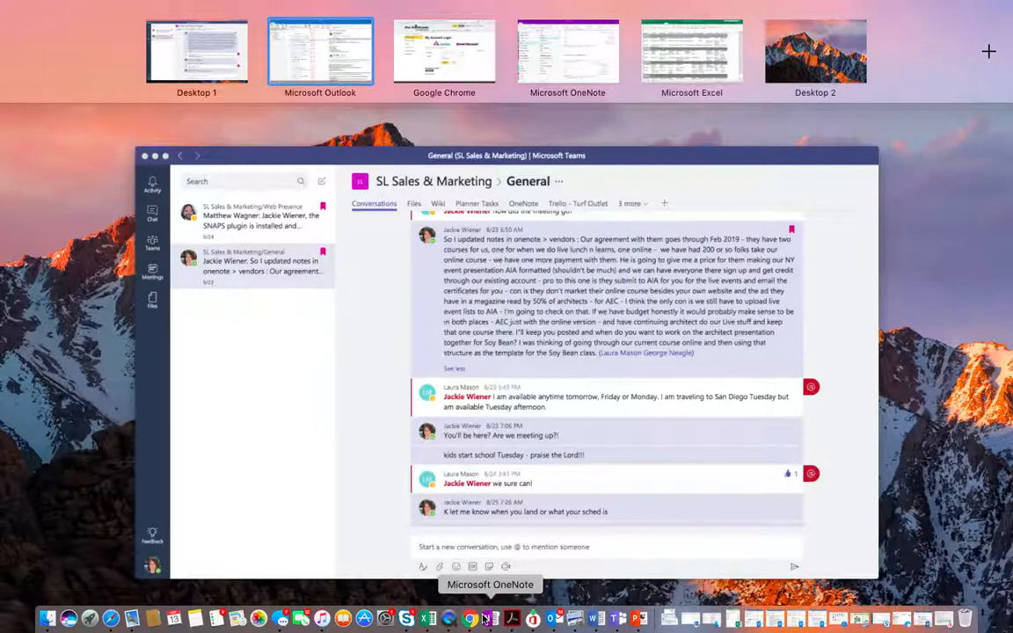
pyautogui.click(618, 623)
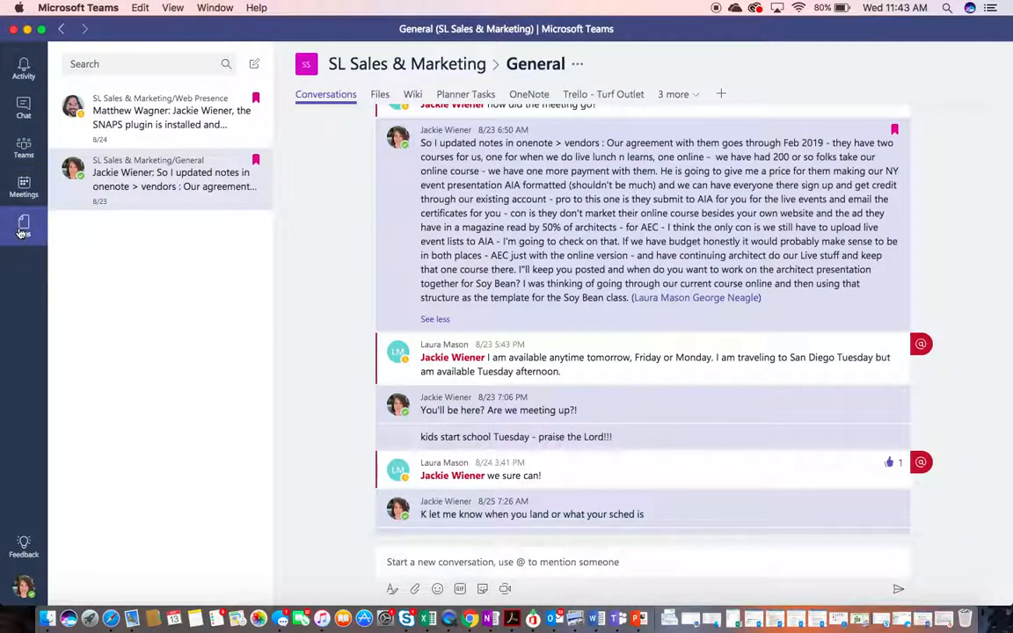
pyautogui.click(24, 148)
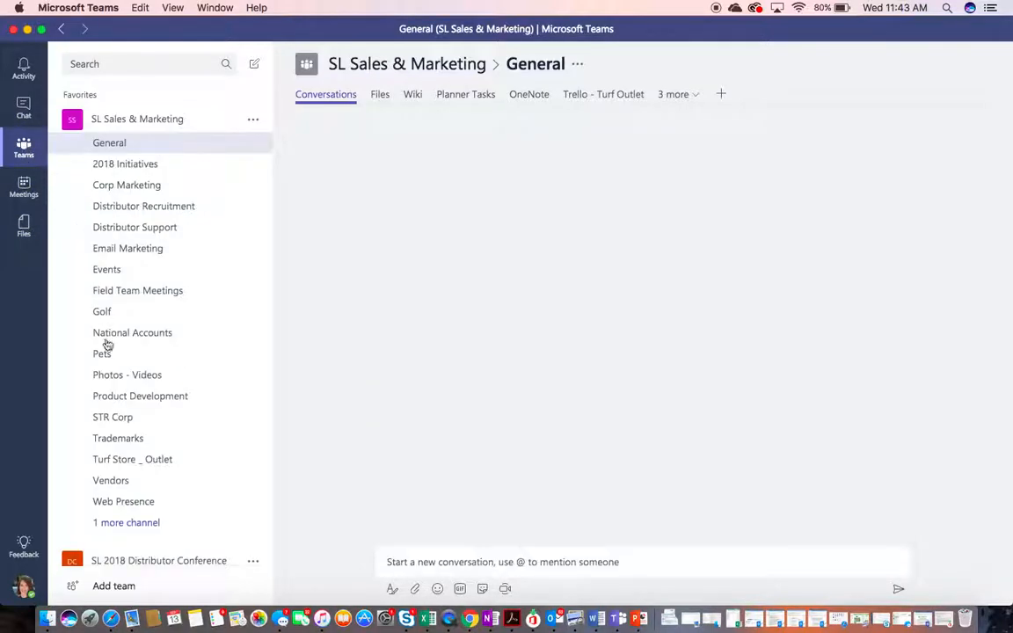
pyautogui.click(118, 443)
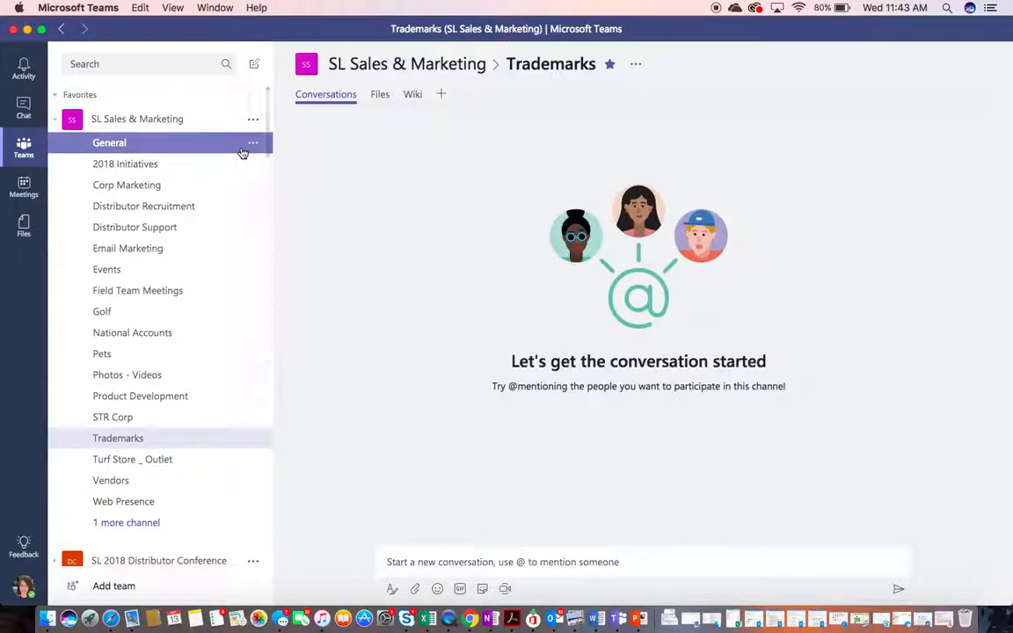
# Open Planner Tasks in the General channel of SL Sales & Marketing and look through all of the plan's buckets.
pyautogui.click(166, 145)
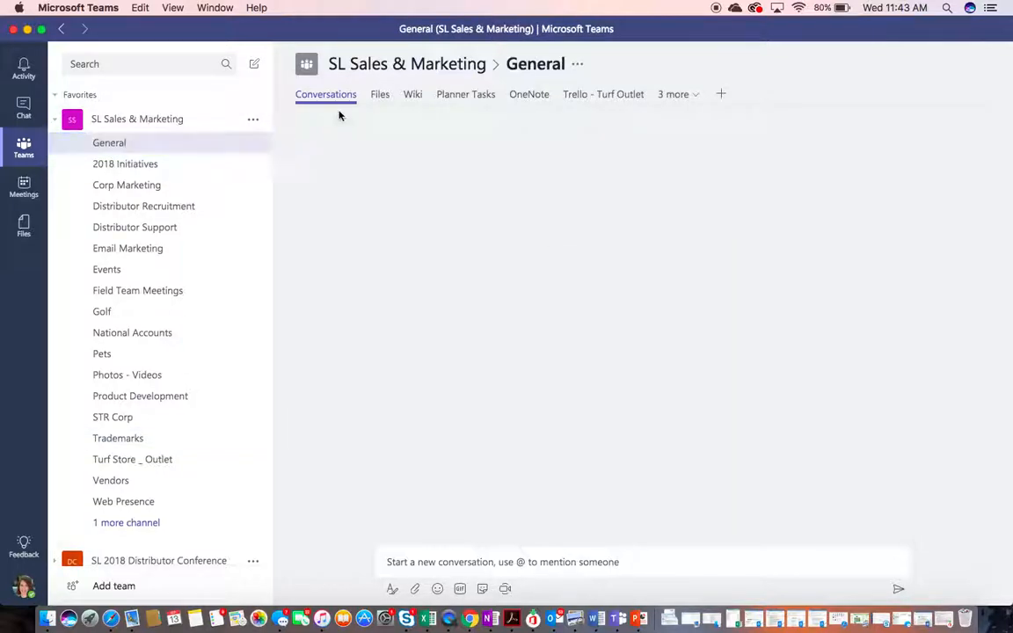
pyautogui.click(464, 96)
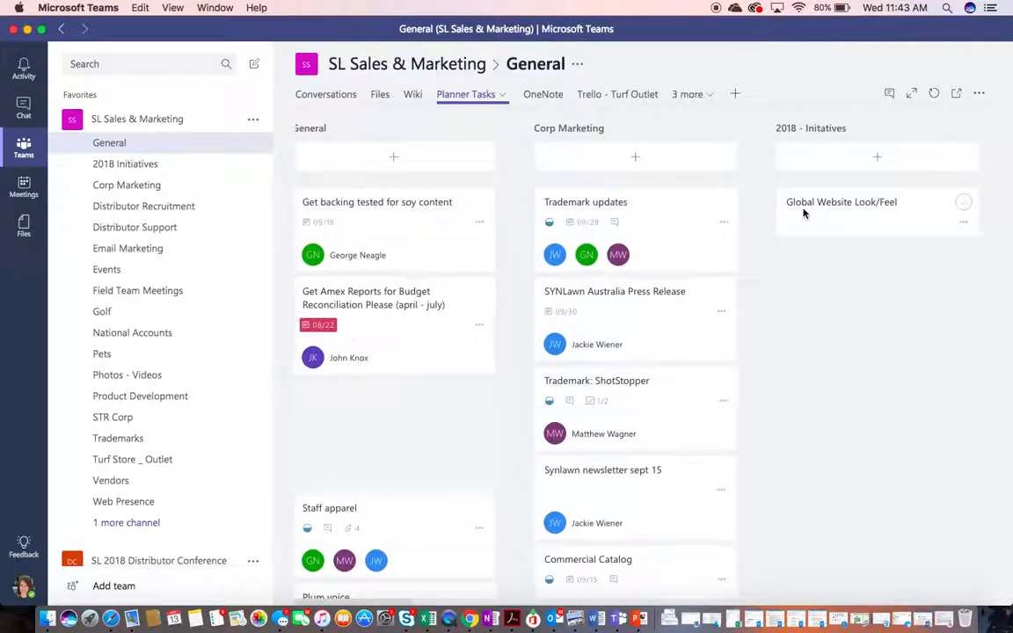
pyautogui.hscroll(8, 698, 362)
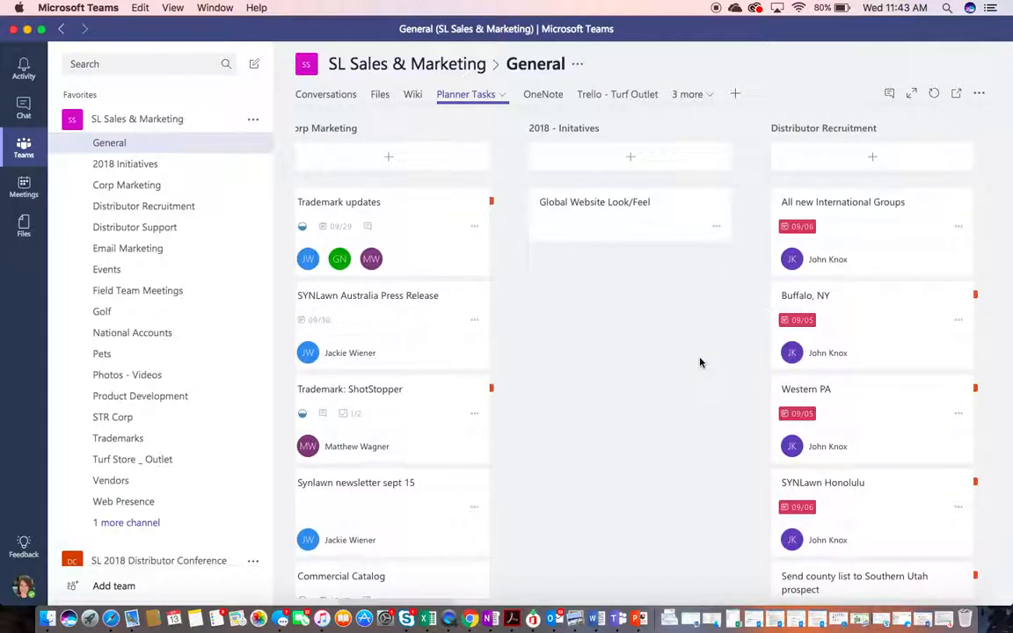
pyautogui.hscroll(8, 701, 362)
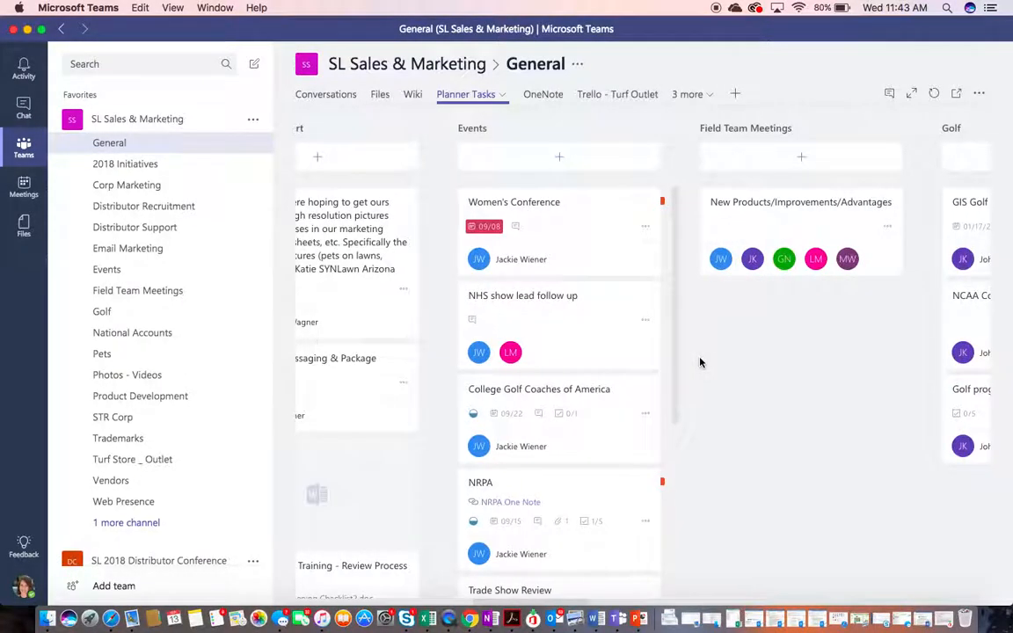
pyautogui.hscroll(10, 701, 363)
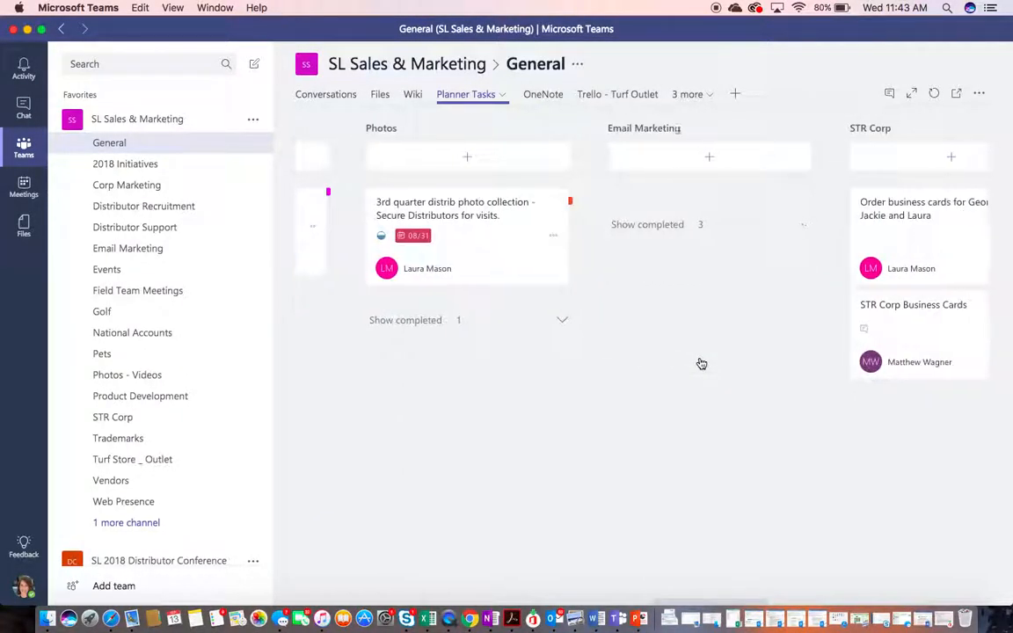
pyautogui.hscroll(10, 701, 363)
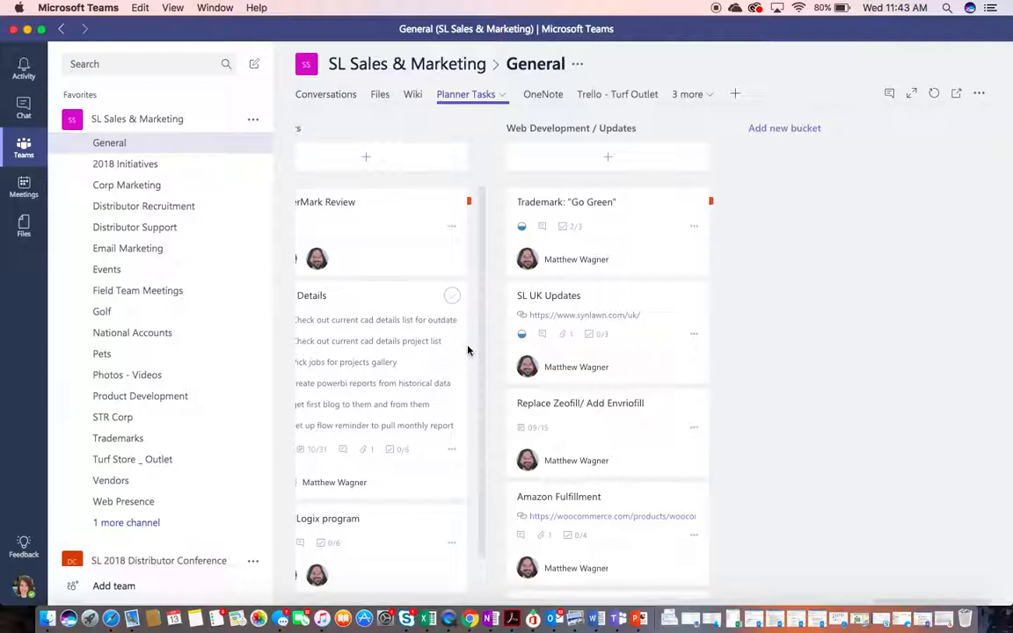
pyautogui.hscroll(-8, 816, 75)
# Open the SL Sales & Marketing plan in the browser and add a new bucket named "Trademarks" at the end of the board.
pyautogui.click(956, 95)
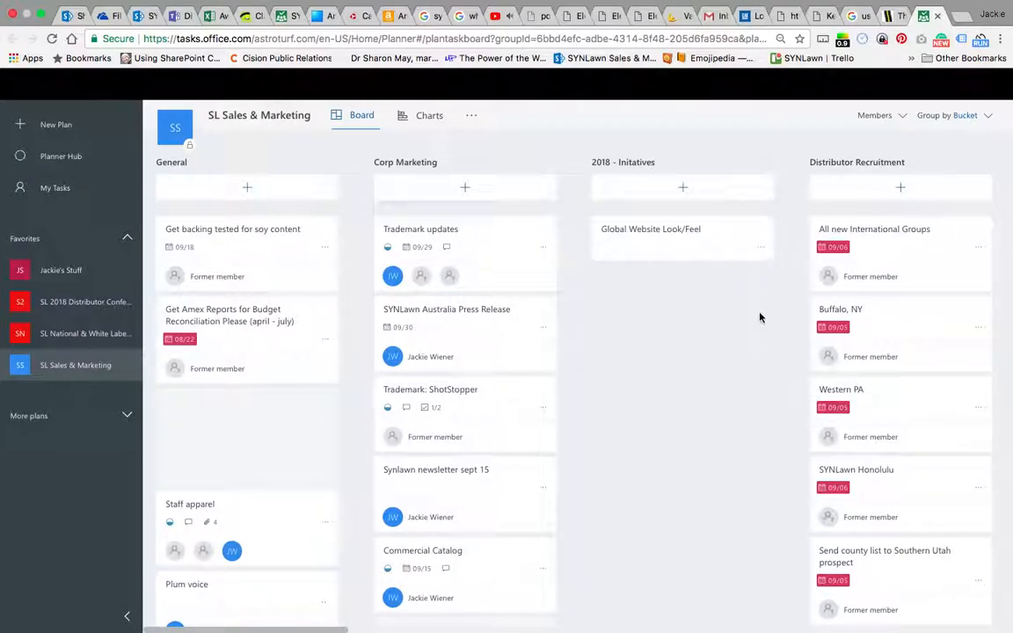
pyautogui.hscroll(15, 760, 318)
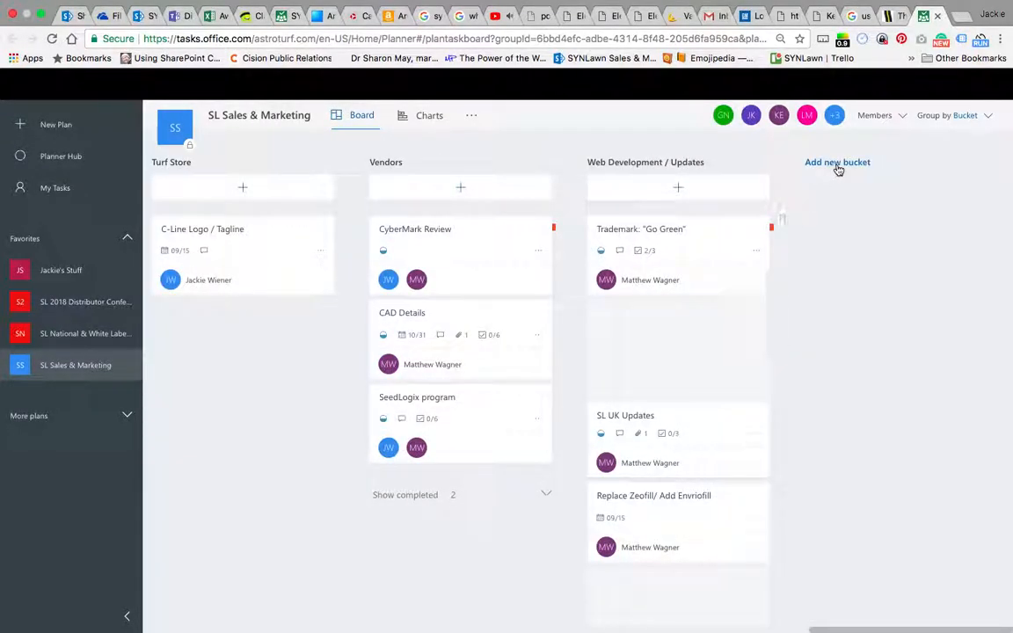
pyautogui.click(837, 164)
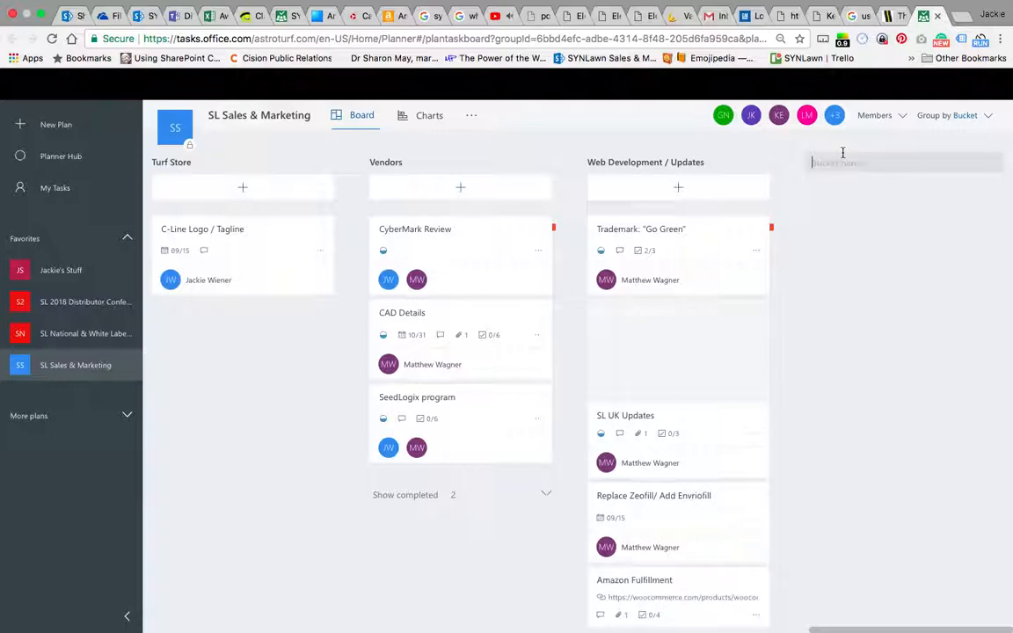
pyautogui.write('Trademarks')
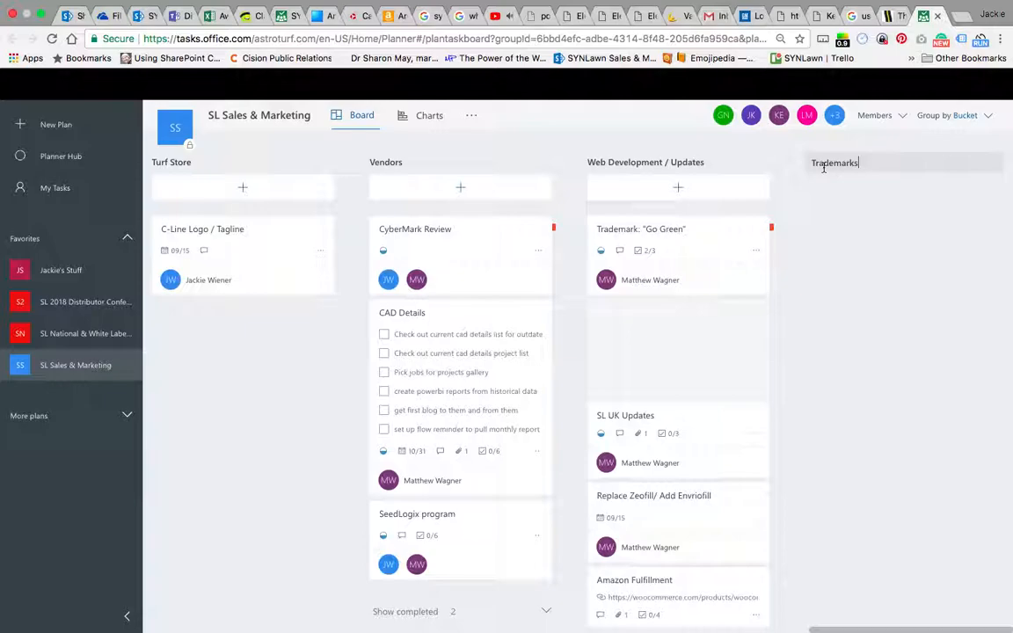
pyautogui.press('Return')
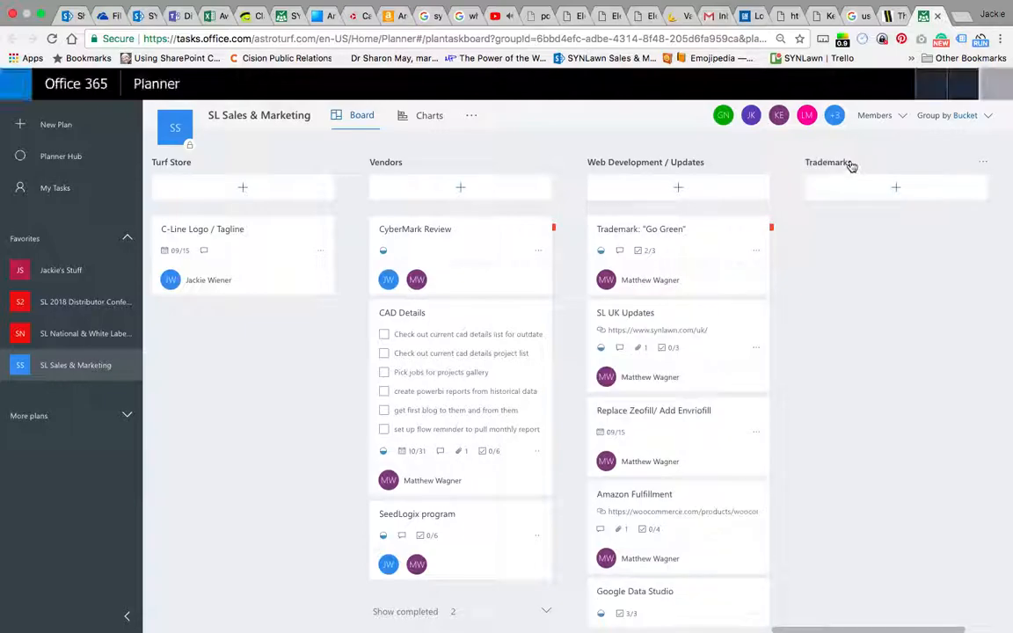
# Move the Trademarks bucket so it sits between the STR Corp and Turf Outlet buckets.
pyautogui.moveTo(604, 169); pyautogui.dragTo(226, 168)
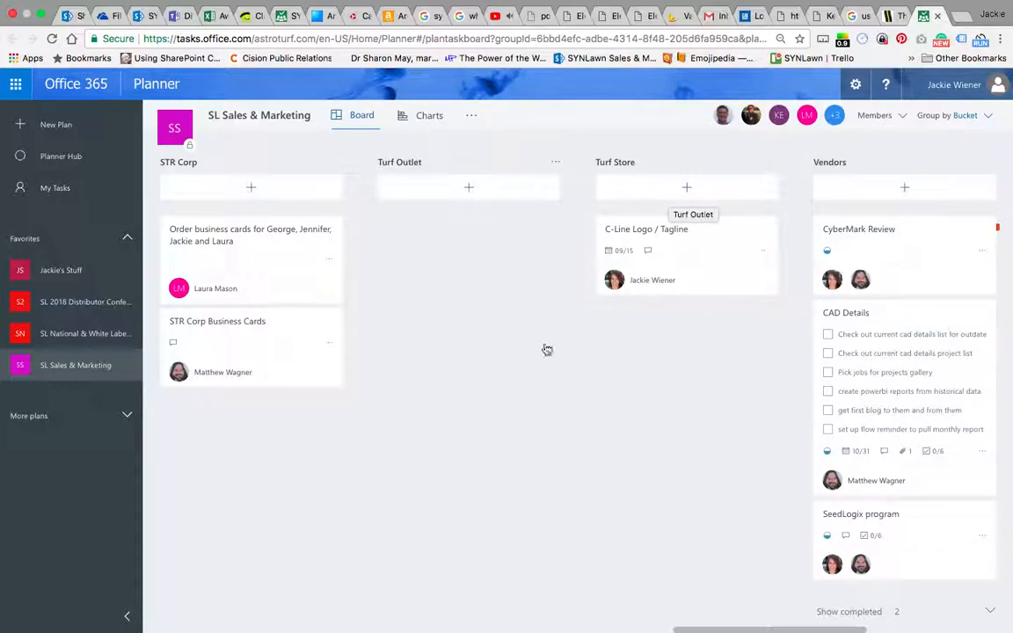
pyautogui.hscroll(5, 558, 305)
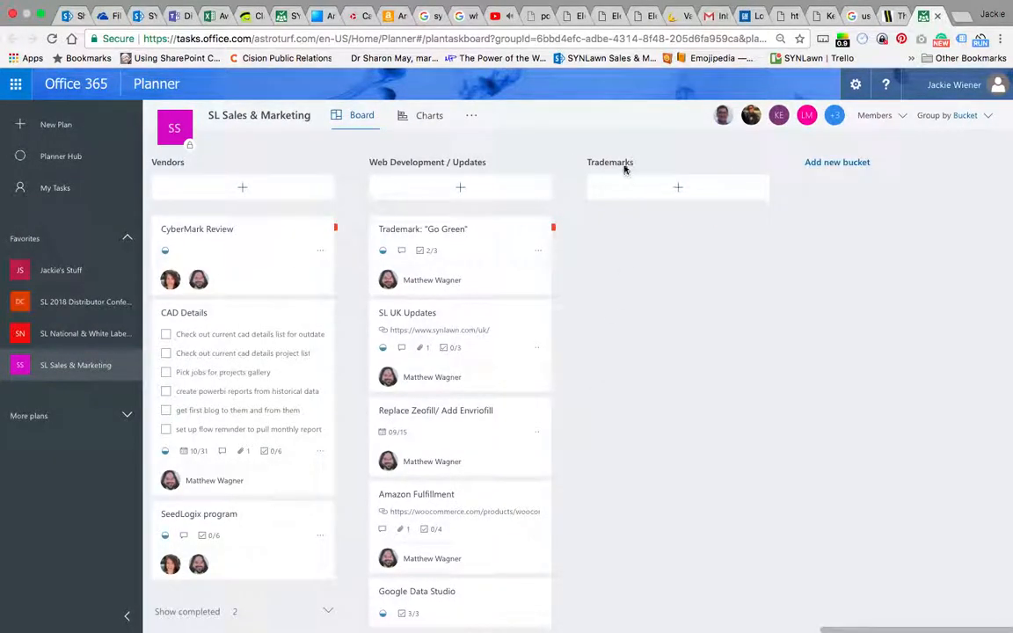
pyautogui.moveTo(610, 164); pyautogui.dragTo(281, 180)
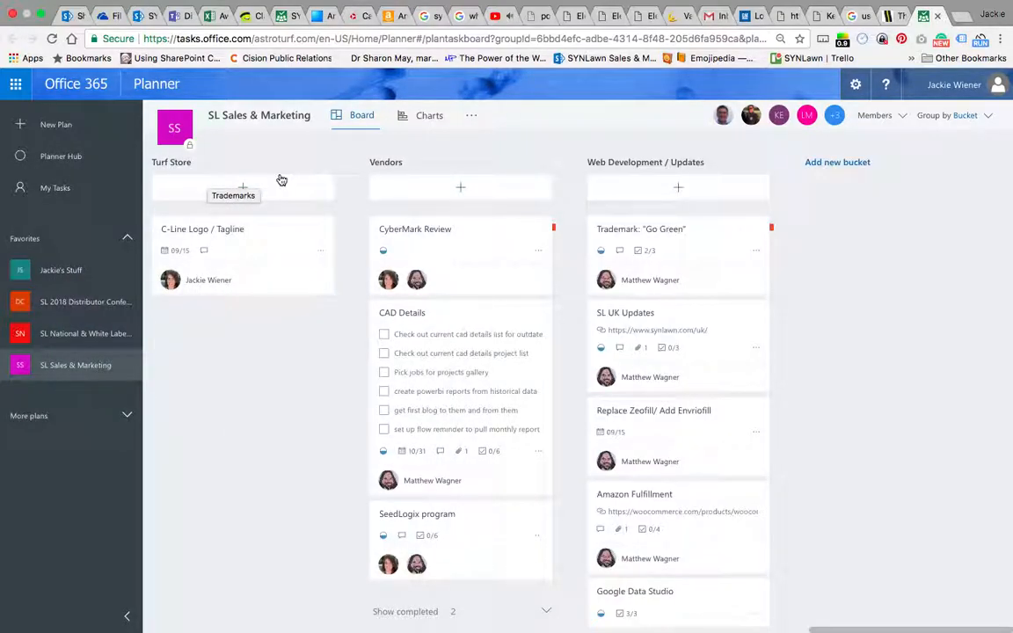
pyautogui.moveTo(281, 180); pyautogui.dragTo(281, 180)
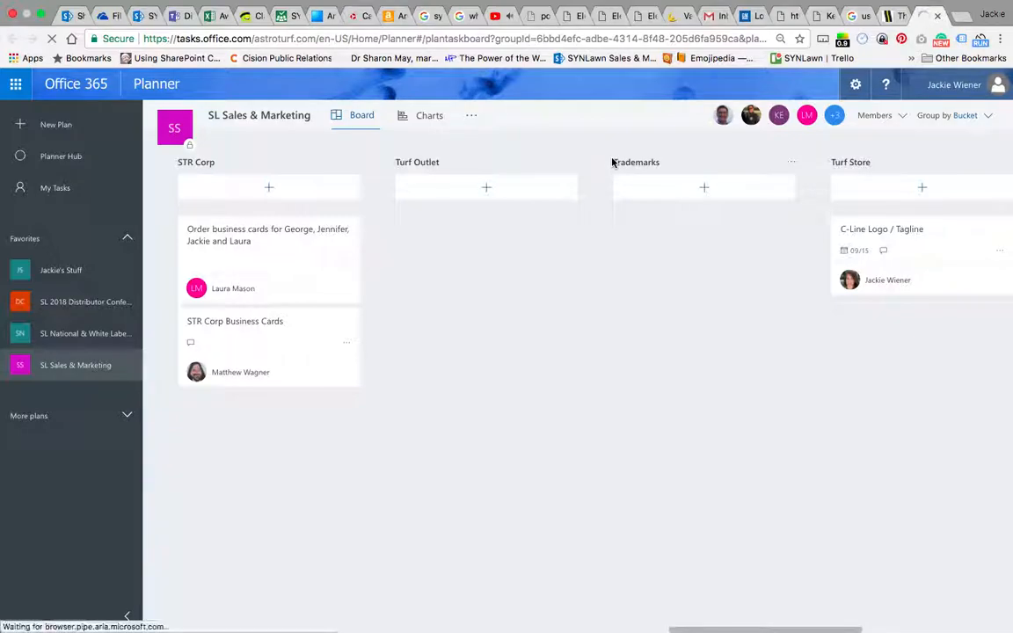
pyautogui.moveTo(653, 168); pyautogui.dragTo(375, 169)
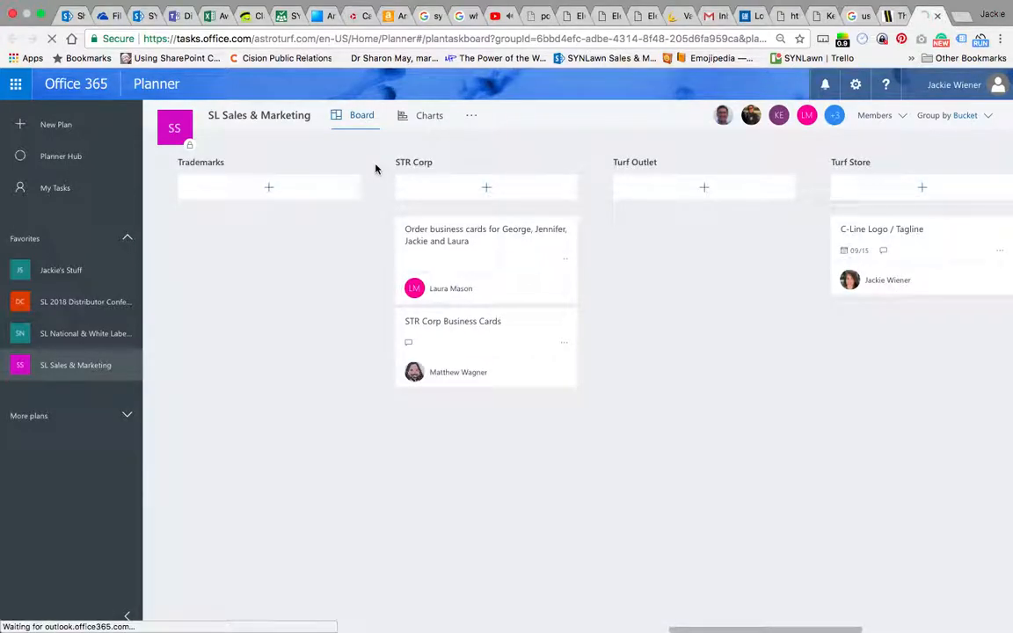
pyautogui.moveTo(194, 166); pyautogui.dragTo(502, 184)
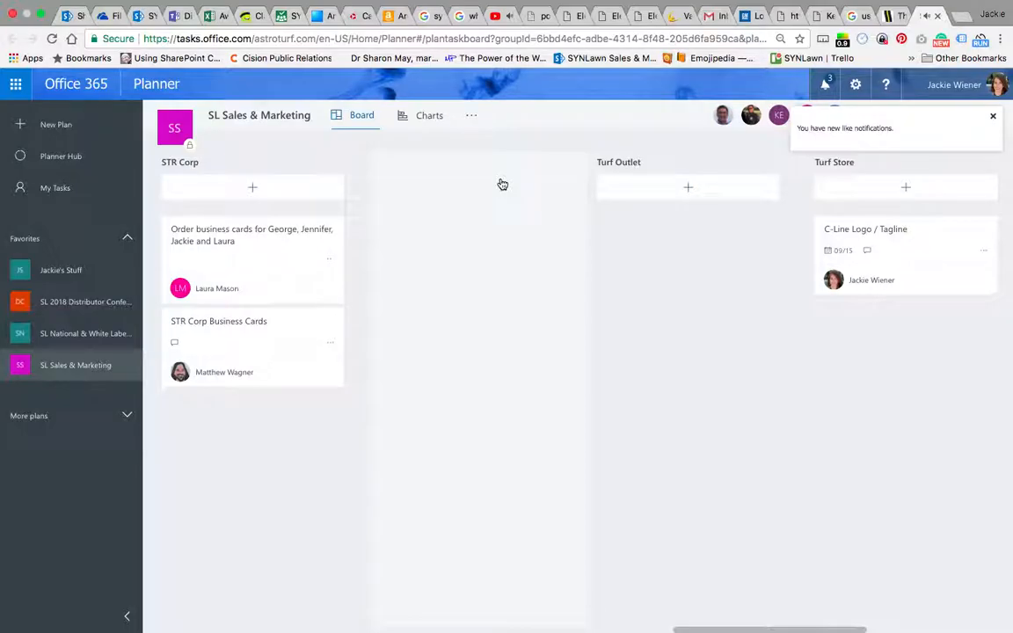
# Switch back to Outlook and start a reply to "FW: Trademark updates" that greets the sender by first name and says "that's weird".
pyautogui.press('F4')
pyautogui.click(564, 619)
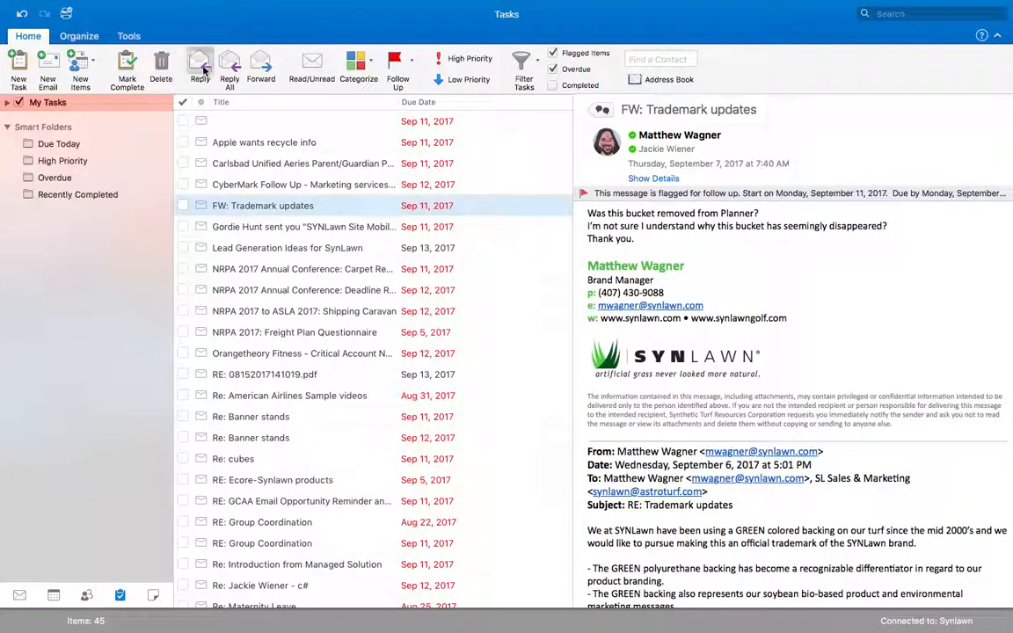
pyautogui.click(200, 68)
pyautogui.write('Hey')
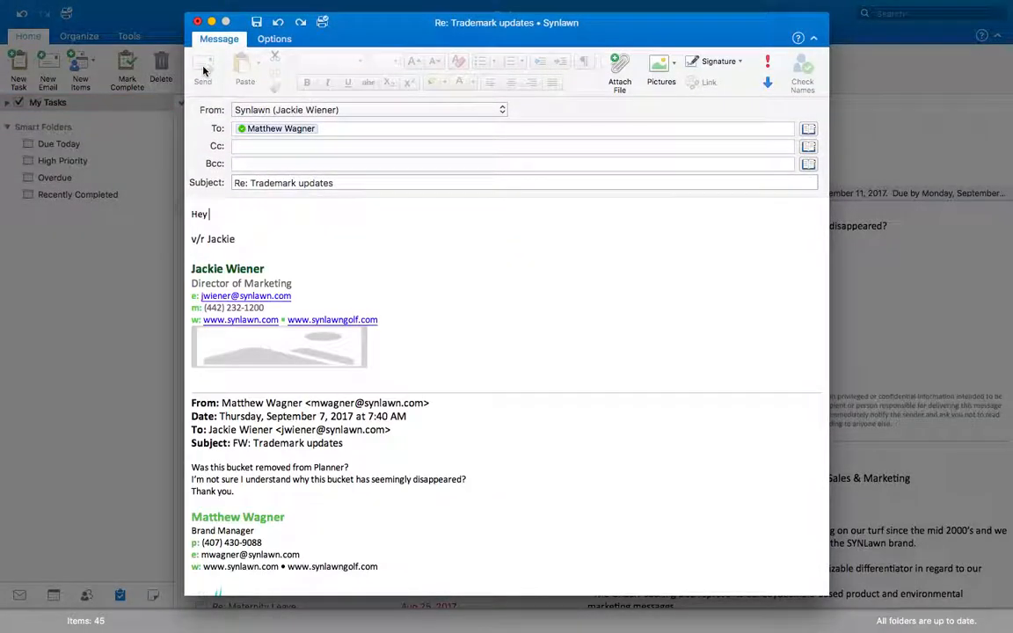
pyautogui.write(' matt')
pyautogui.press('BackSpace')
pyautogui.press('BackSpace')
pyautogui.press('BackSpace')
pyautogui.press('BackSpace')
pyautogui.press('BackSpace')
pyautogui.press('BackSpace')
pyautogui.press('BackSpace')
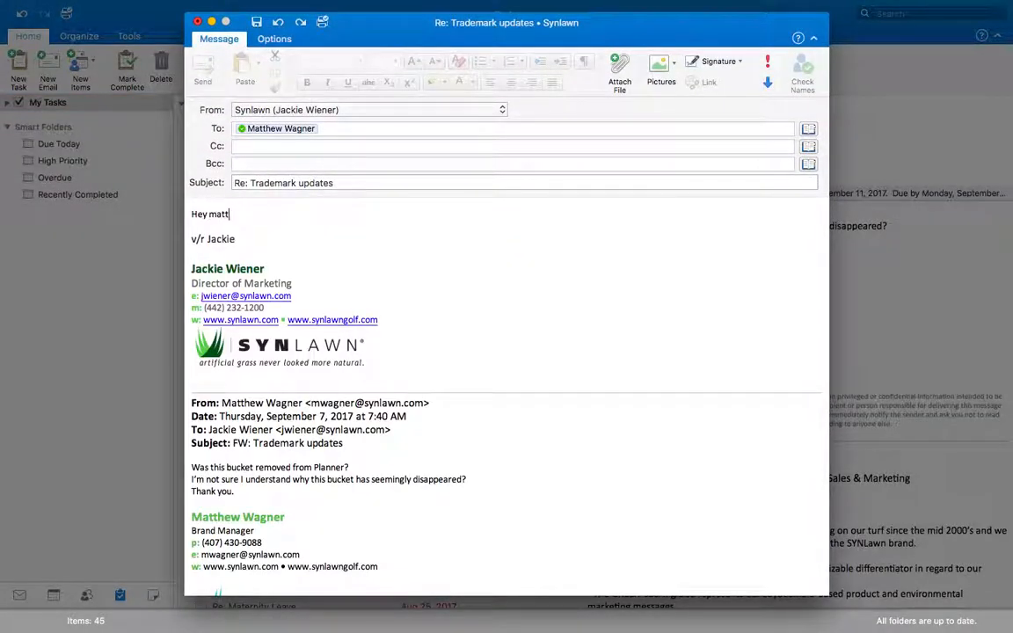
pyautogui.write("Matt tha'ts")
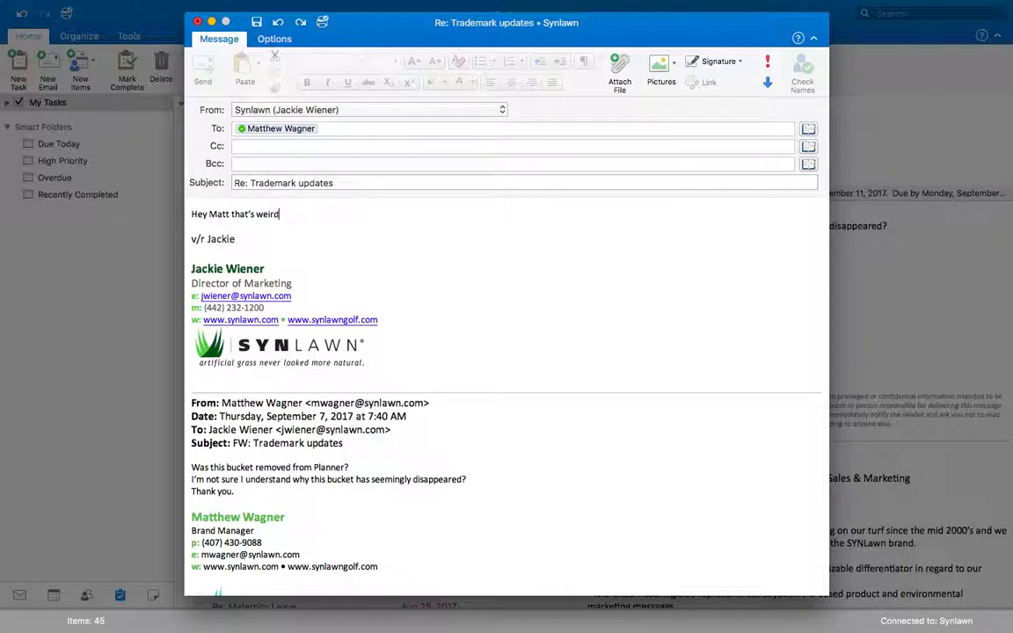
# Continue the reply with "I saw the channel but no bucket. I created a bucket and moved it to the right spot,".
pyautogui.write('I saw the channel but no bucket. I creat')
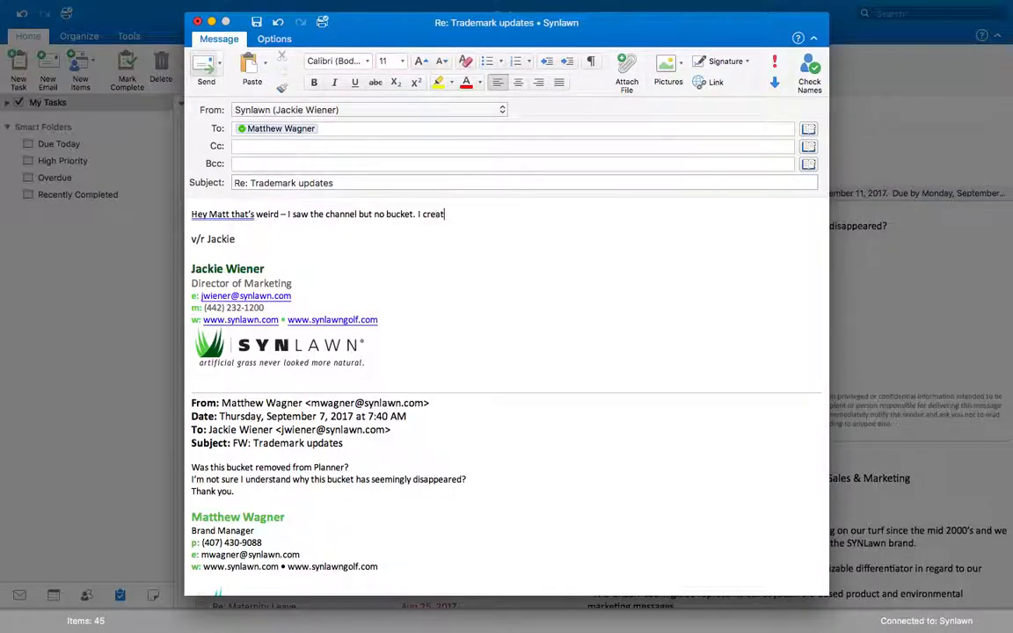
pyautogui.write('ed a buck')
pyautogui.press('BackSpace')
pyautogui.write('ck')
pyautogui.press('BackSpace')
pyautogui.write('t and ma')
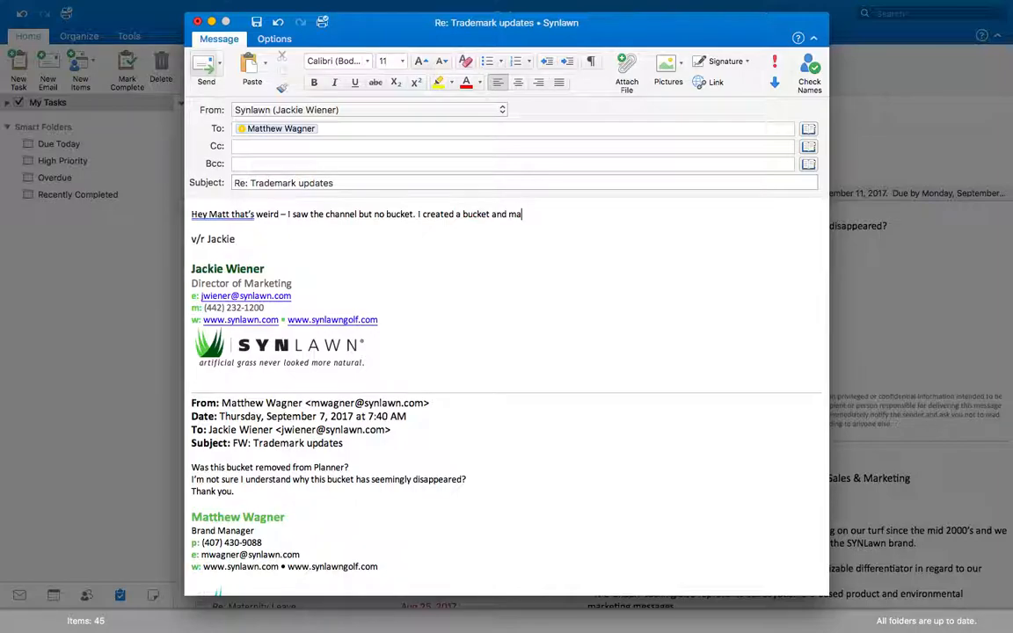
pyautogui.press('BackSpace')
pyautogui.write('oved it to')
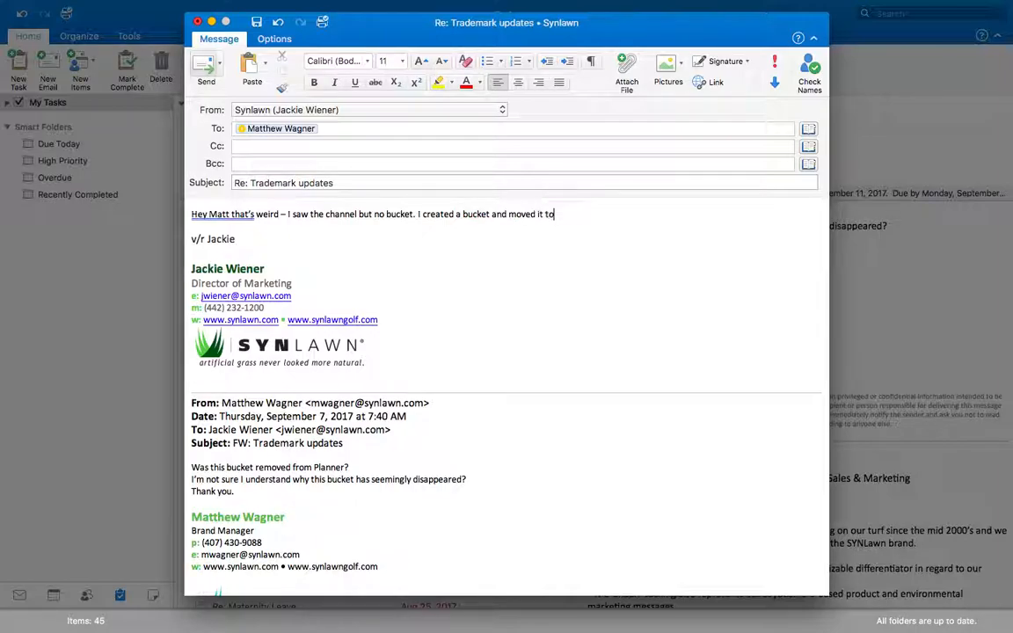
pyautogui.write(' the right spot, ')
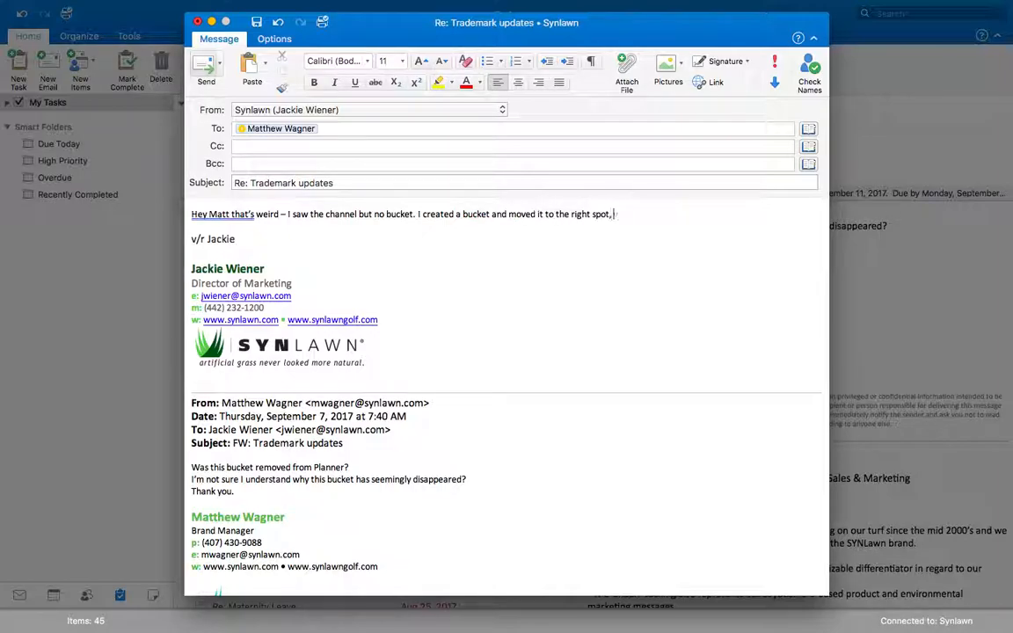
# Finish the reply's sentence with "you can feel free to move your tasks there on these issues.".
pyautogui.write('you can feel free to move your tasks there')
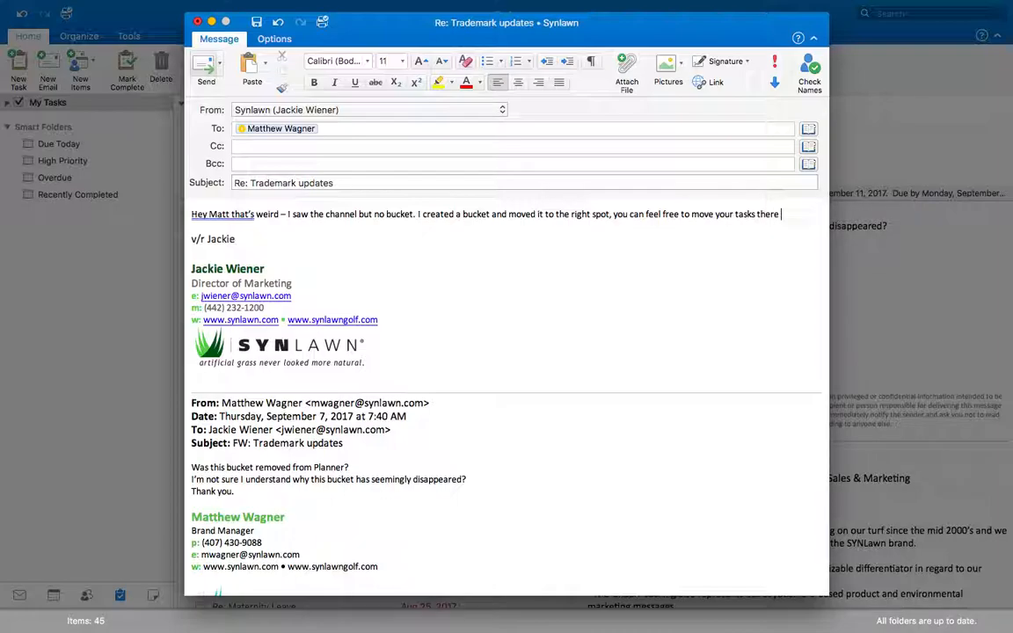
pyautogui.write(' on these issues.')
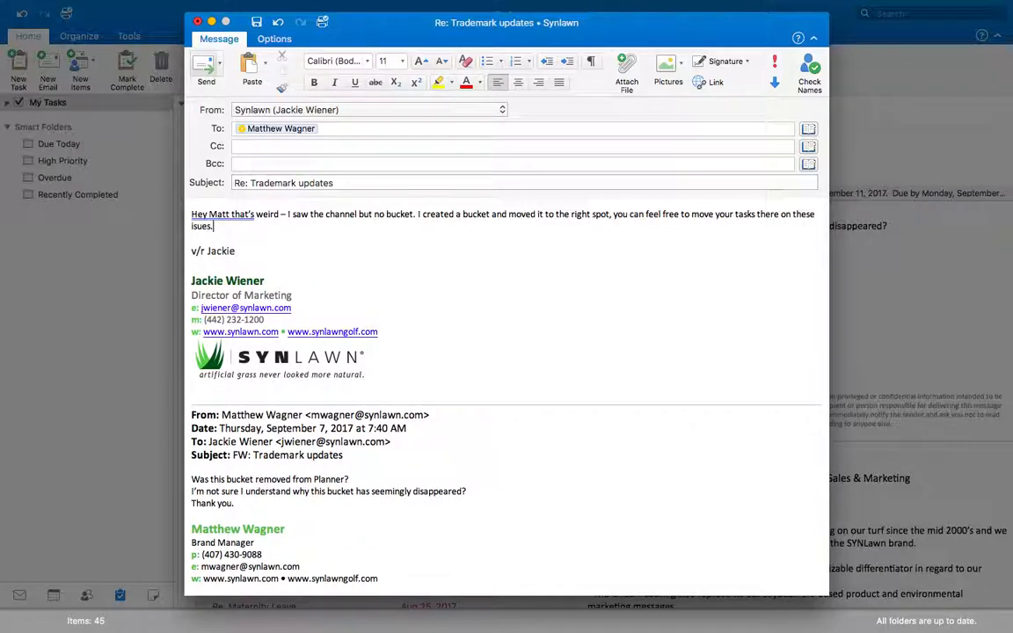
pyautogui.write('s.')
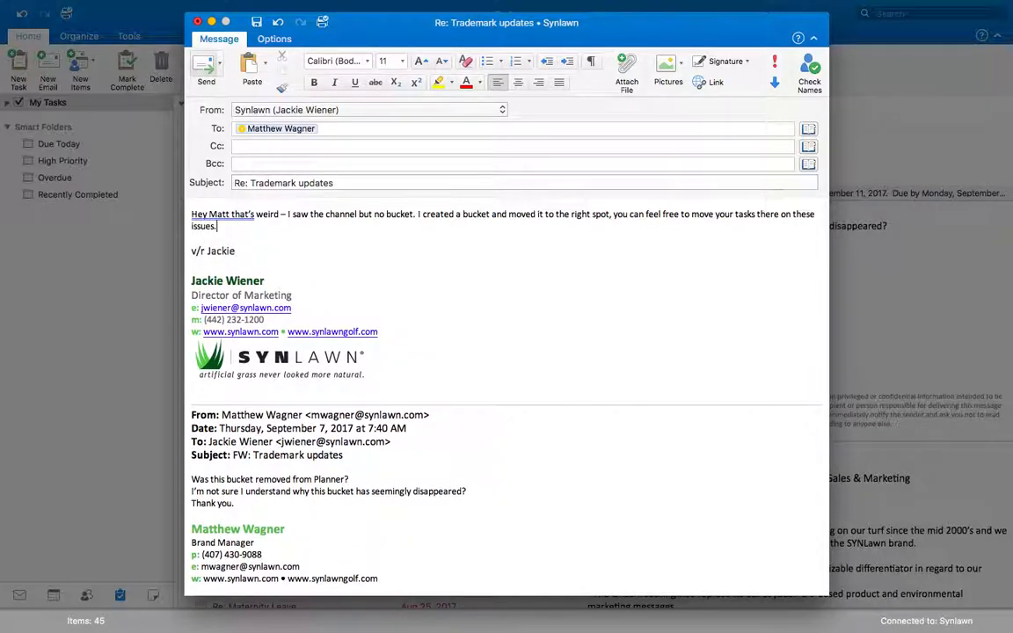
# Send the reply and mark the "FW: Trademark updates" flagged task complete.
pyautogui.click(211, 59)
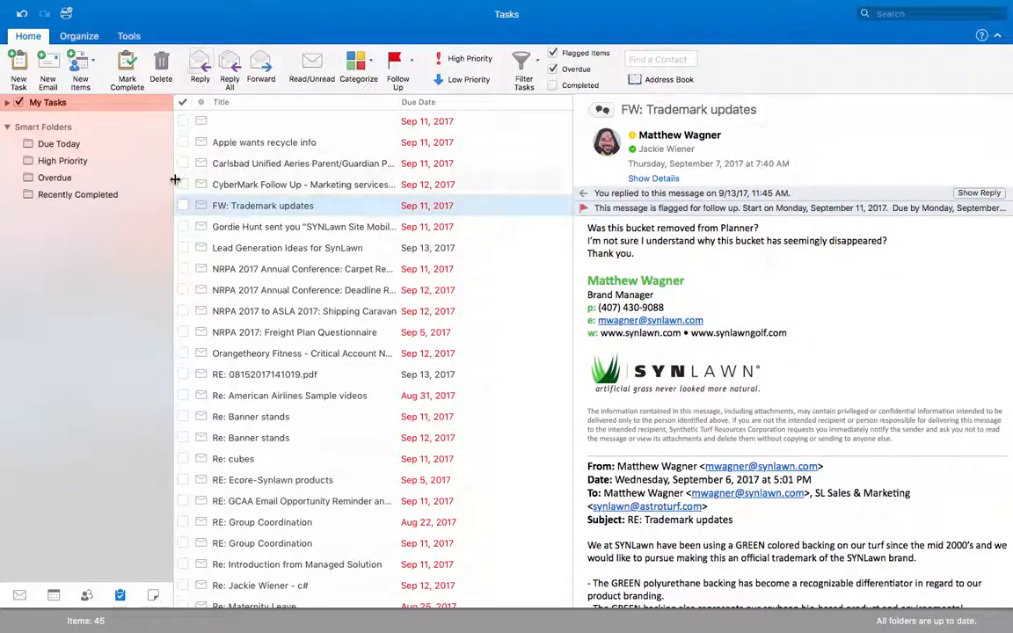
pyautogui.click(183, 205)
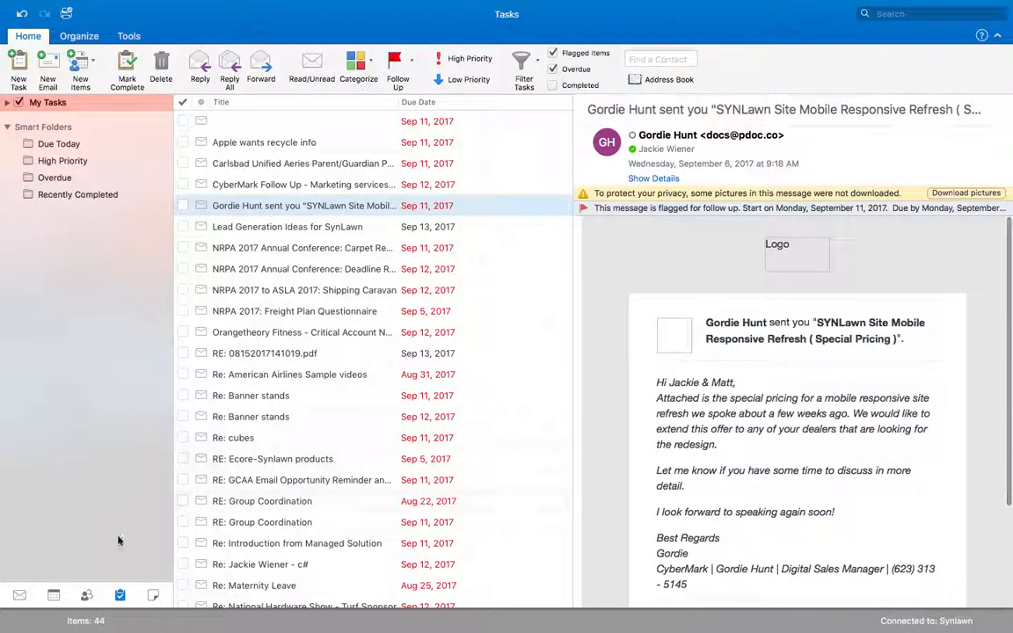
# Review the flagged task "Lead Generation Ideas for SynLawn" and read through the "Re: American Airlines Sample videos" email thread.
pyautogui.click(282, 234)
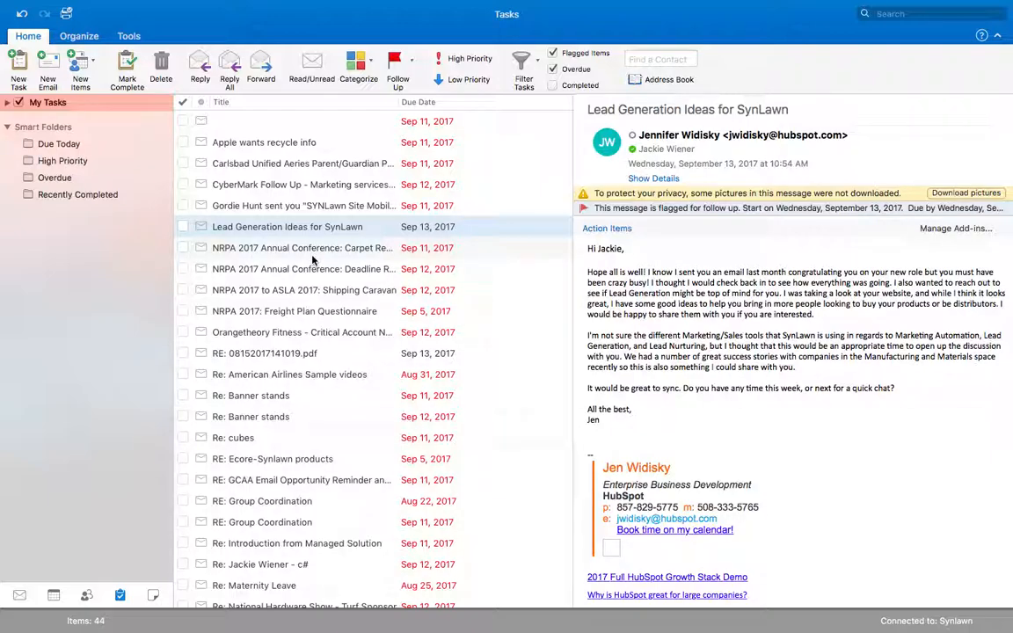
pyautogui.click(314, 378)
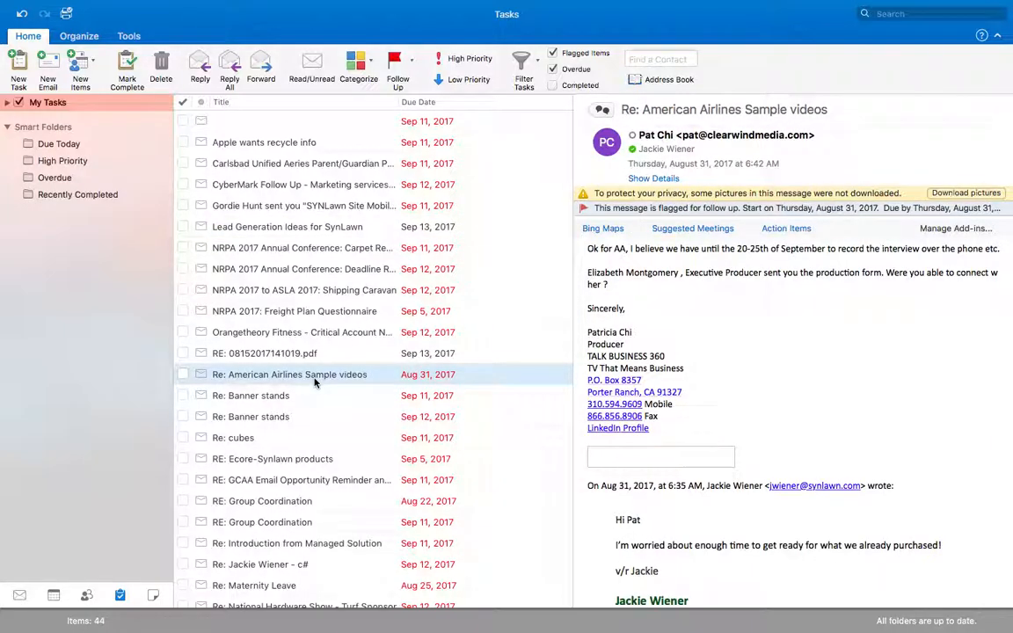
pyautogui.scroll(-10, 708, 324)
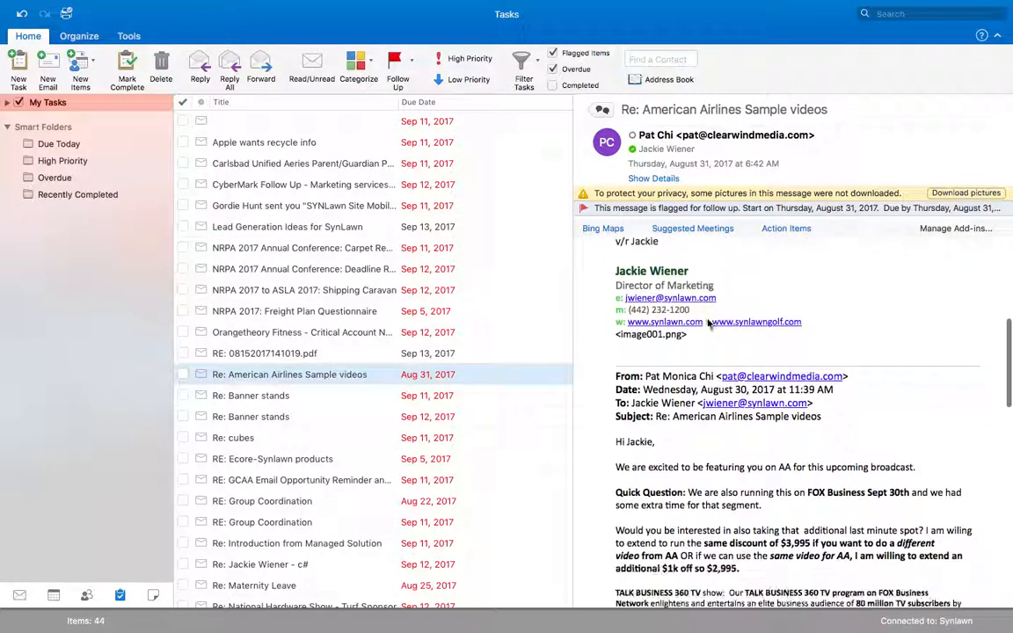
pyautogui.scroll(-4, 708, 323)
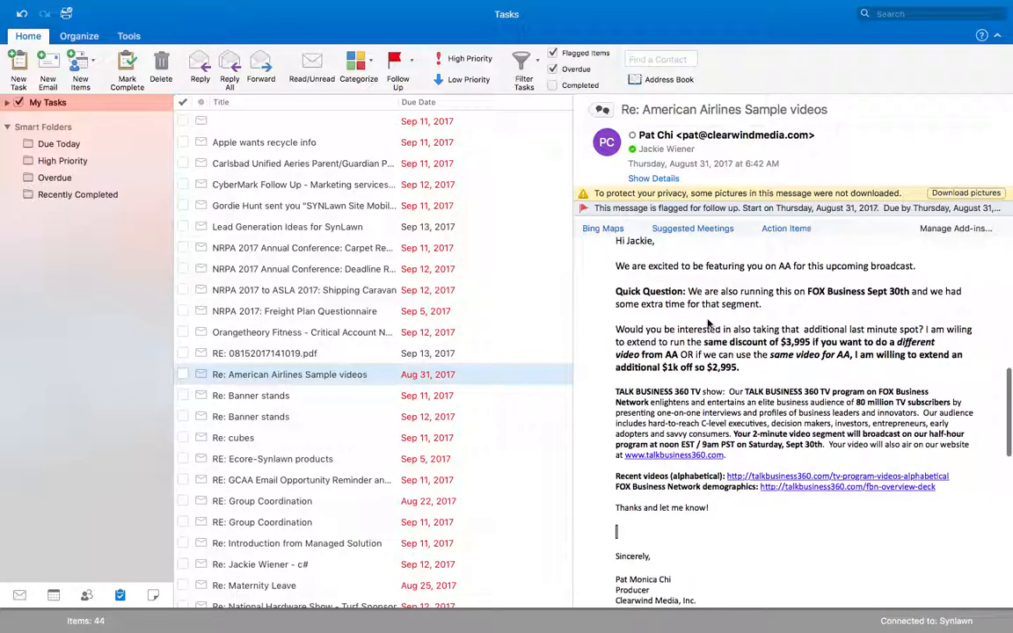
pyautogui.scroll(15, 708, 322)
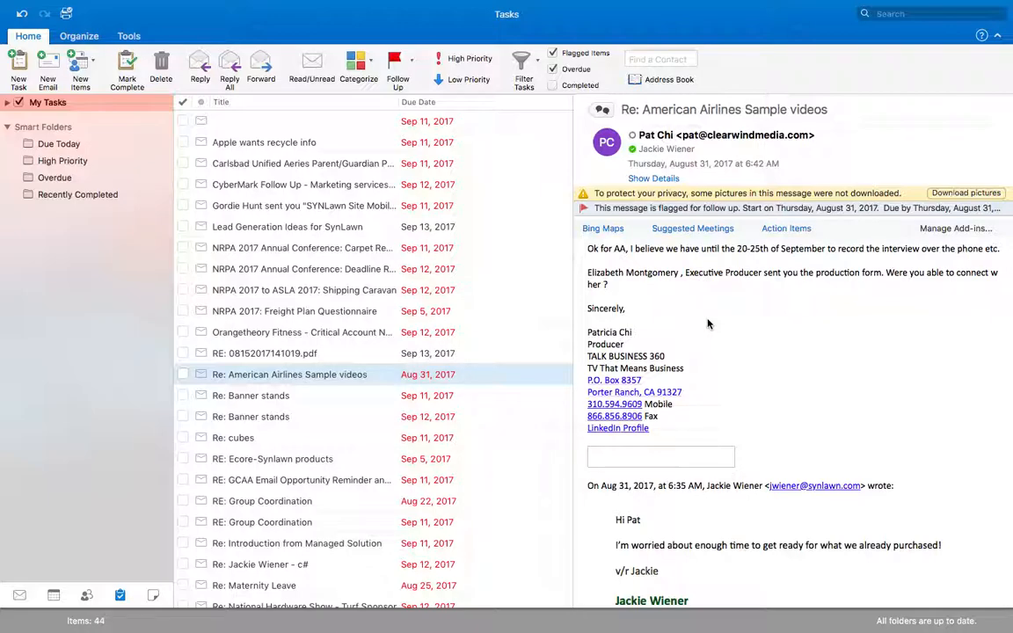
pyautogui.scroll(-20, 763, 382)
pyautogui.scroll(6, 763, 382)
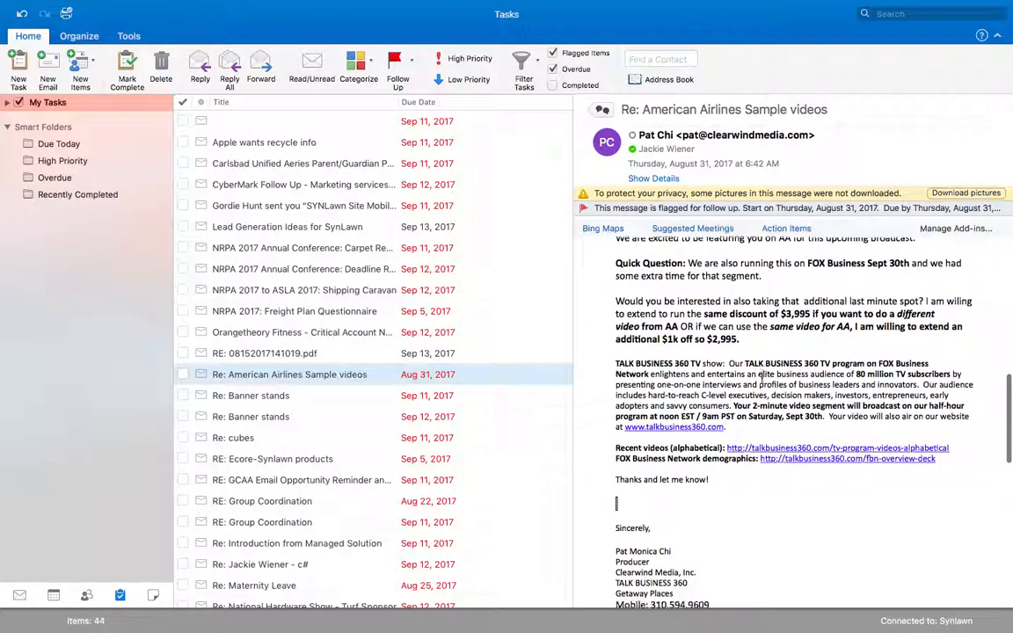
pyautogui.scroll(8, 762, 378)
pyautogui.scroll(-1, 762, 382)
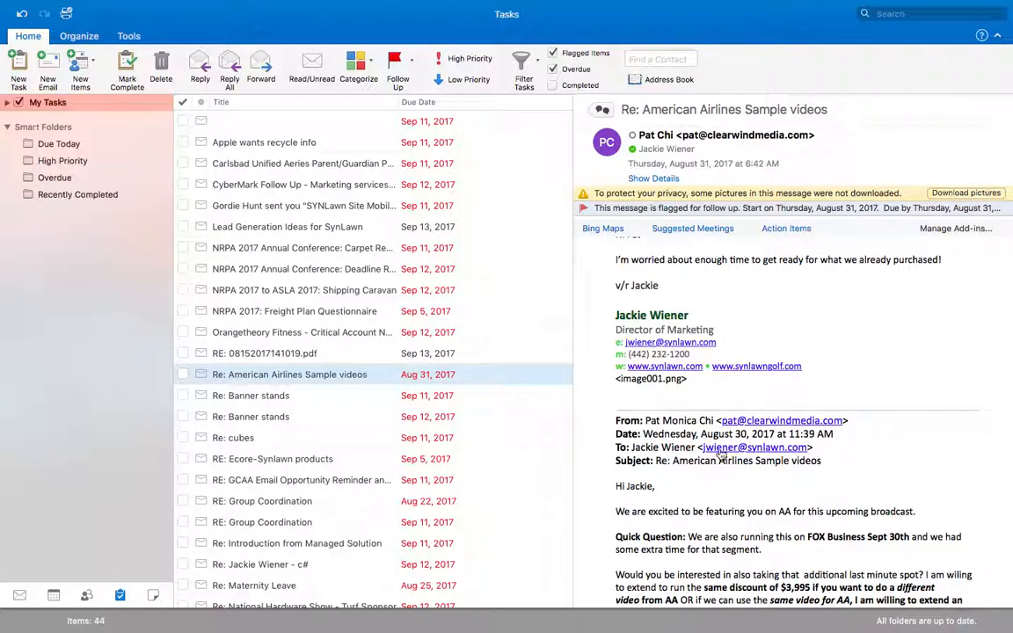
# Copy the sender's email address from the From line of the quoted August 30 message.
pyautogui.click(863, 424)
pyautogui.moveTo(862, 423); pyautogui.dragTo(722, 428)
pyautogui.press('super+c')
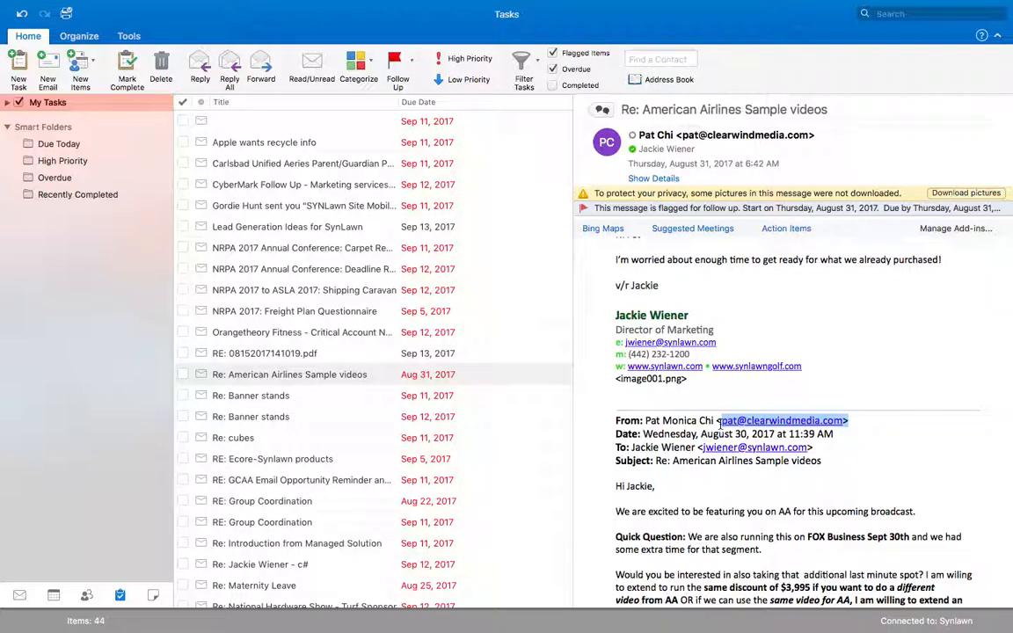
# Switch to Planner in Chrome and add a task named "American Airlines Video" to the Corp Marketing bucket of SL Sales & Marketing.
pyautogui.hotkey('ctrl', 'Up')
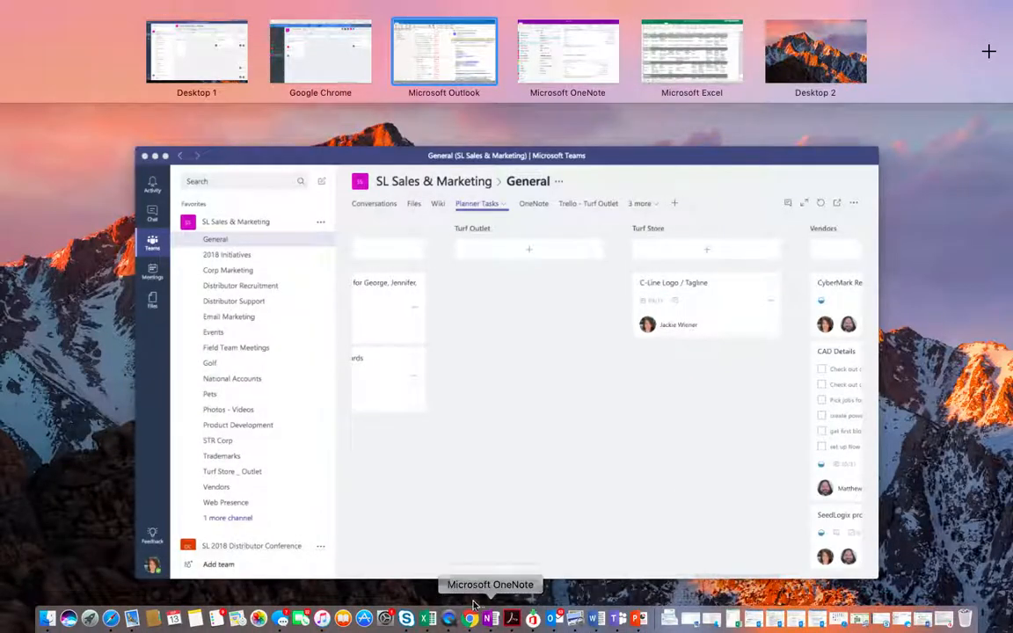
pyautogui.click(480, 622)
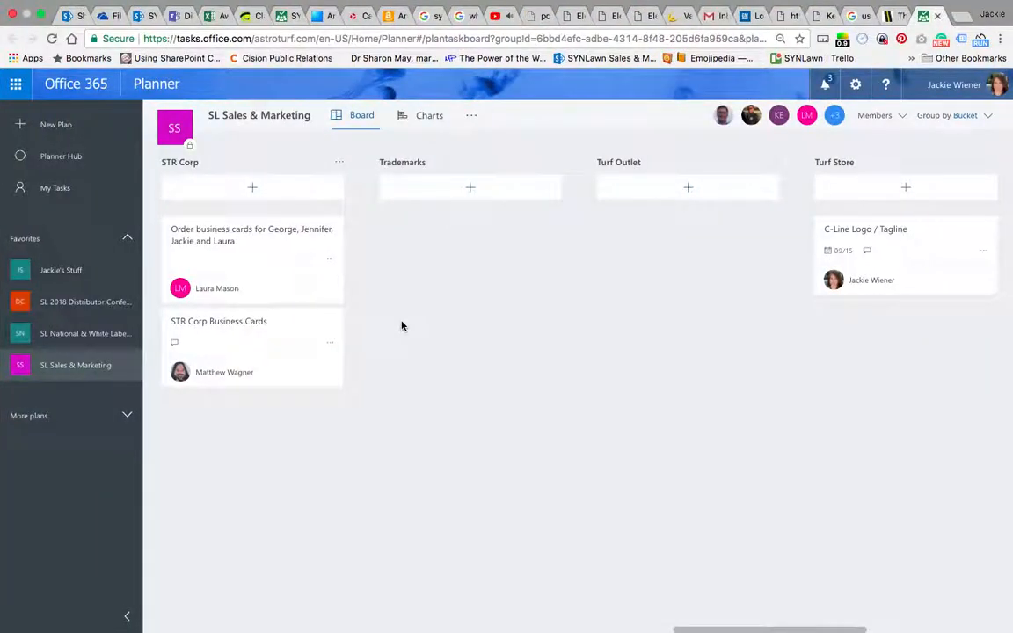
pyautogui.hscroll(5, 401, 326)
pyautogui.hscroll(-10, 401, 326)
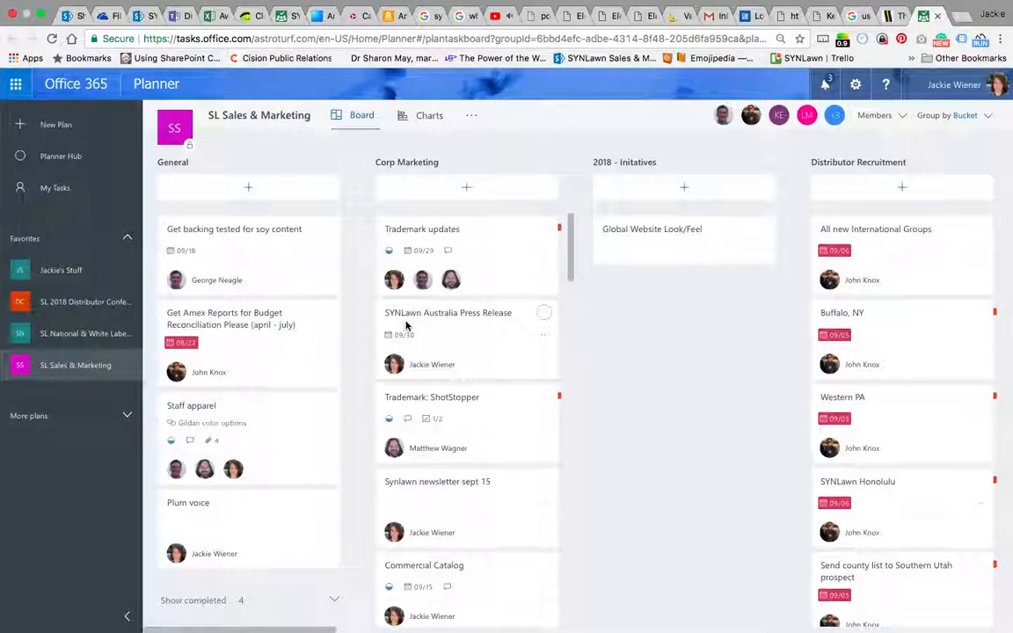
pyautogui.click(469, 190)
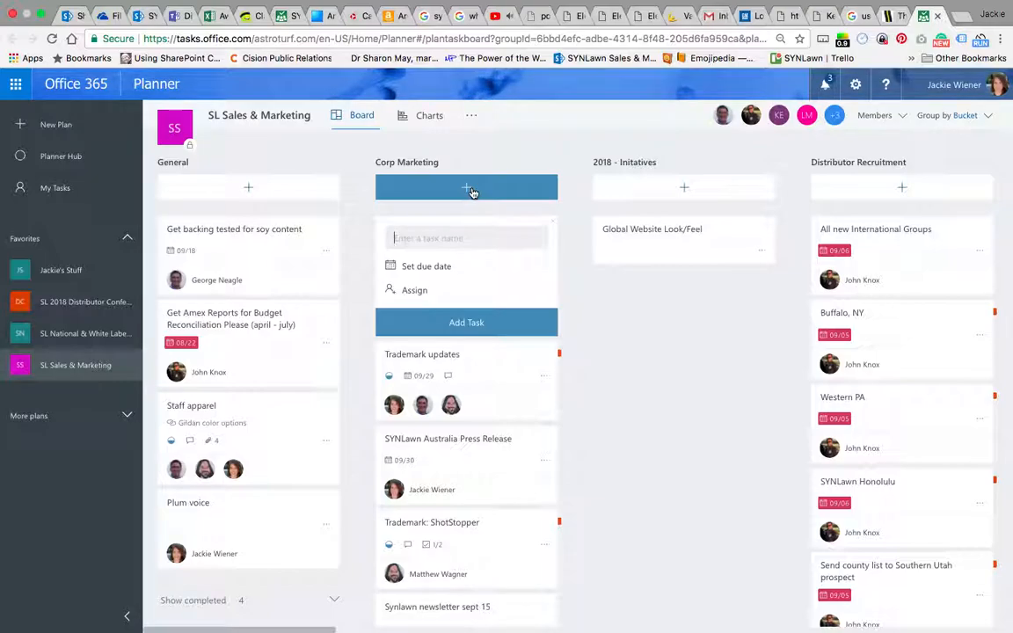
pyautogui.write('American Airlines Video')
pyautogui.click(467, 324)
# Paste the copied email address into the American Airlines Video task's description without the trailing bracket and set the start date to 09/26/2017.
pyautogui.click(452, 378)
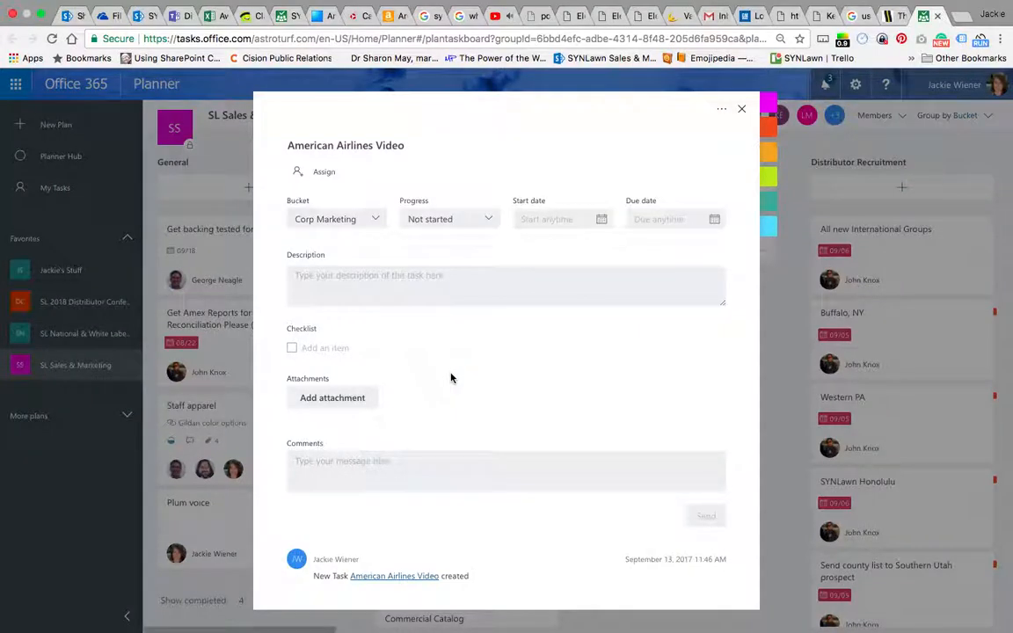
pyautogui.press('super+v')
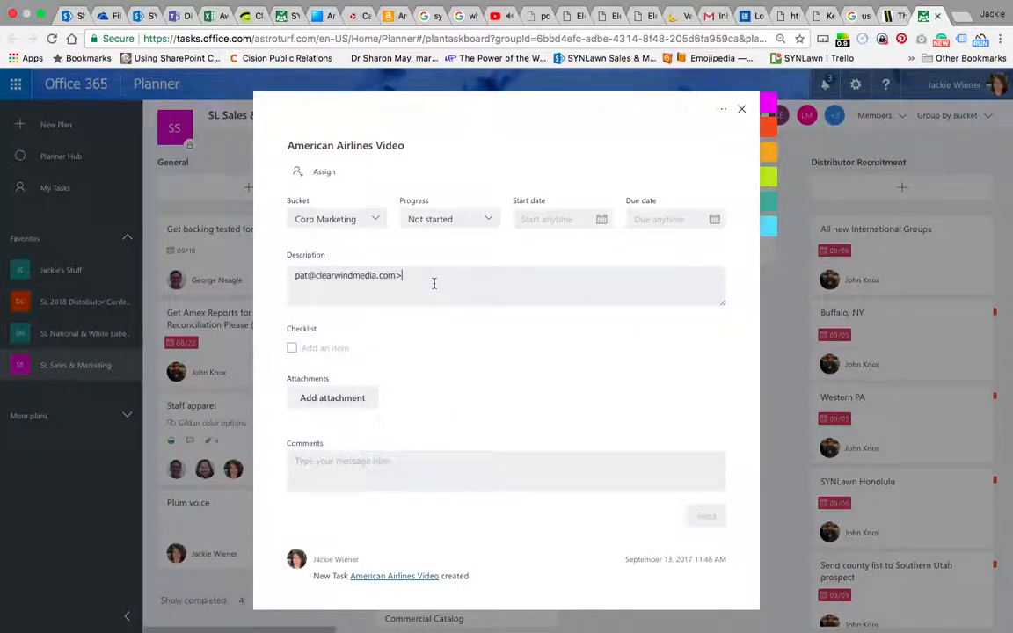
pyautogui.press('BackSpace')
pyautogui.click(602, 220)
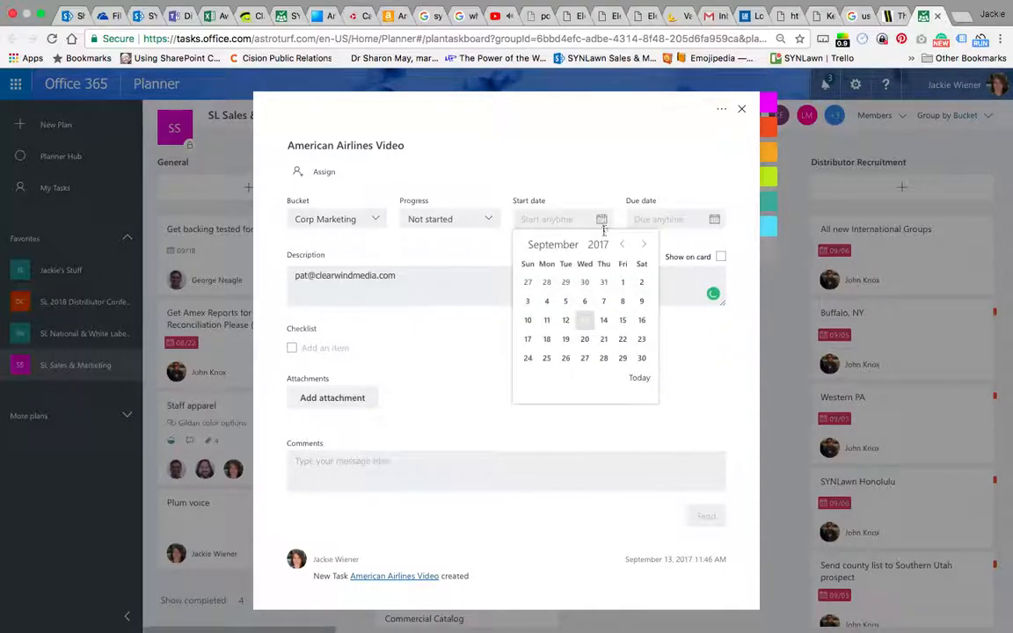
pyautogui.click(565, 358)
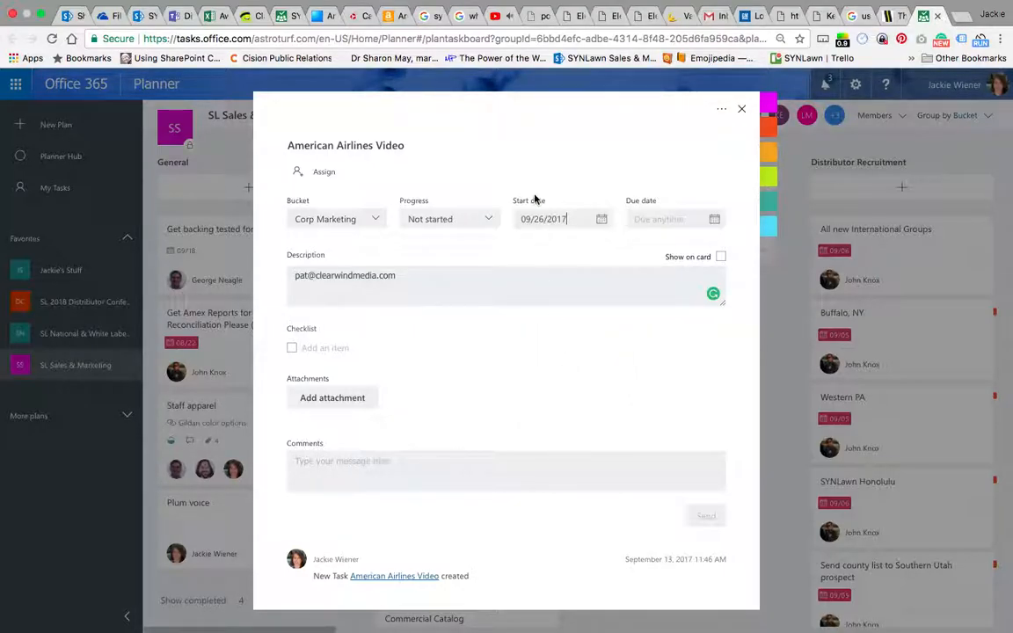
# Assign the American Airlines Video task to the signed-in account's own user and close the task details.
pyautogui.click(324, 176)
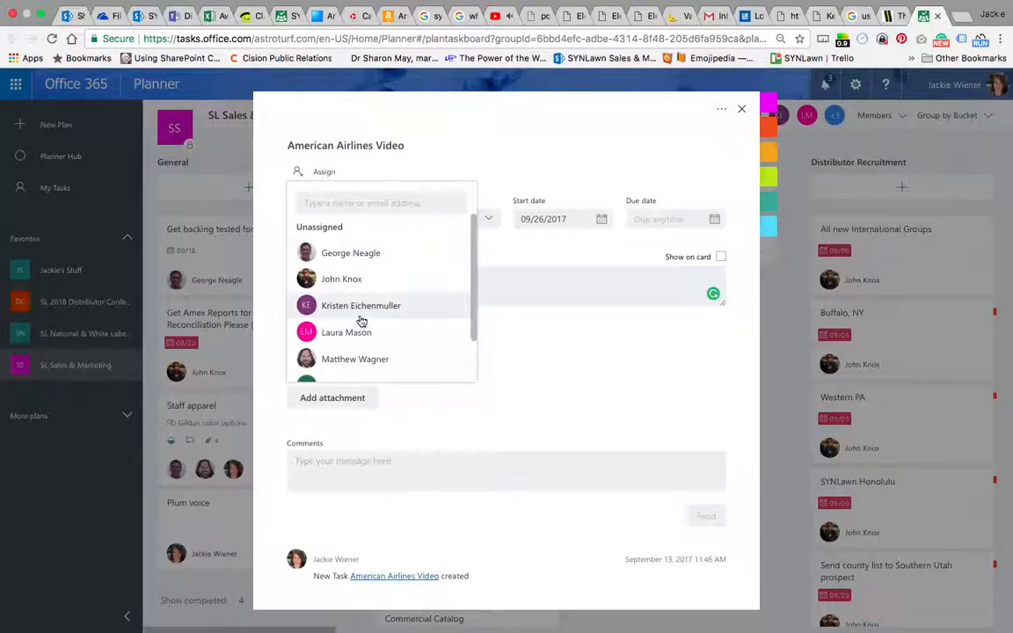
pyautogui.scroll(-2, 361, 322)
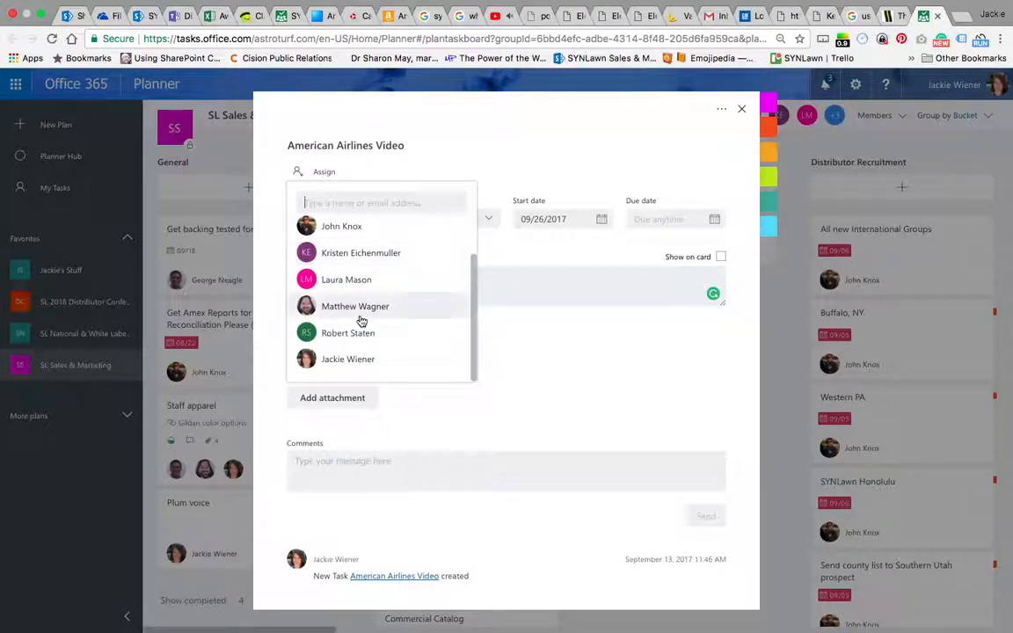
pyautogui.click(360, 366)
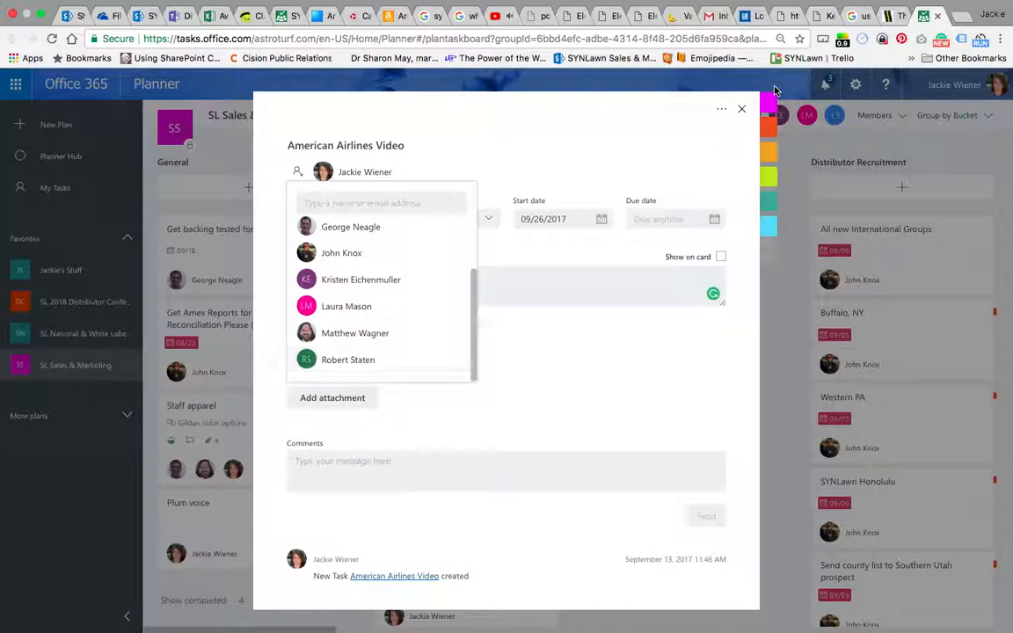
pyautogui.click(743, 111)
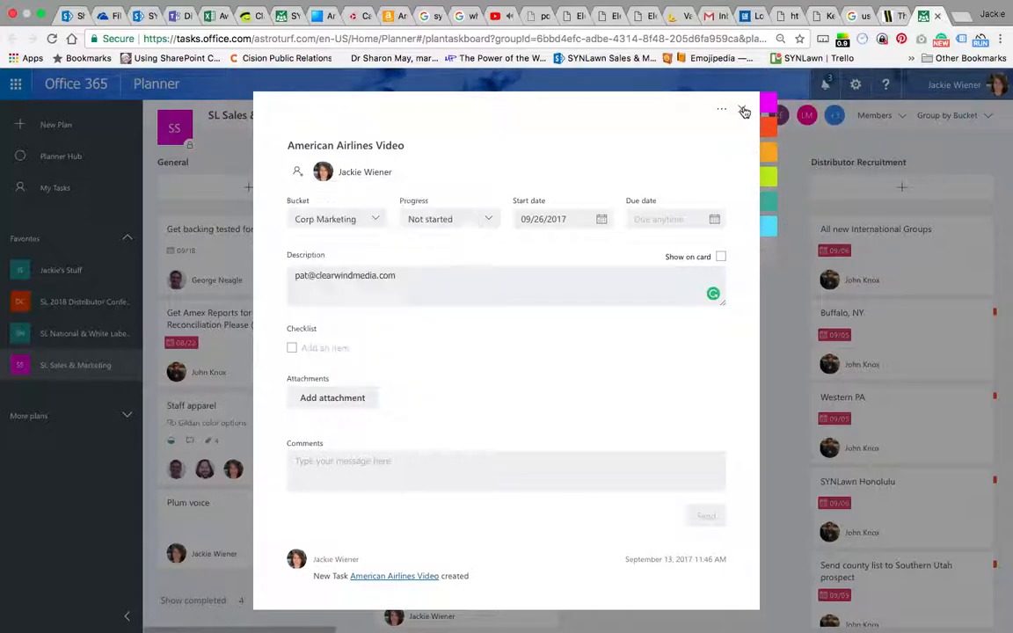
pyautogui.click(743, 112)
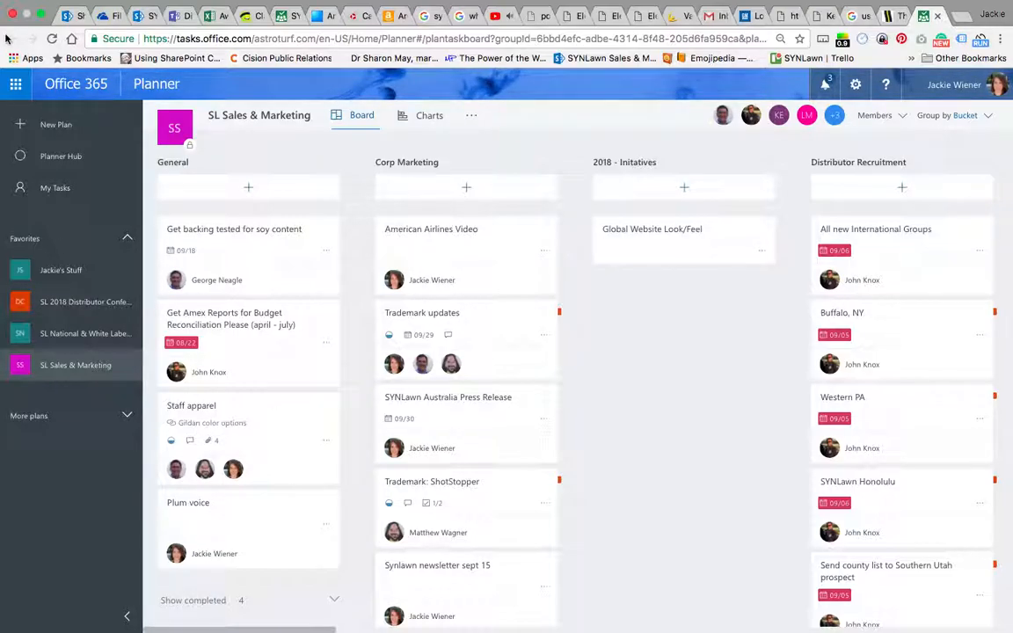
# Open the SL Sales & Marketing plan from the Planner Hub overview and look across its buckets.
pyautogui.click(60, 164)
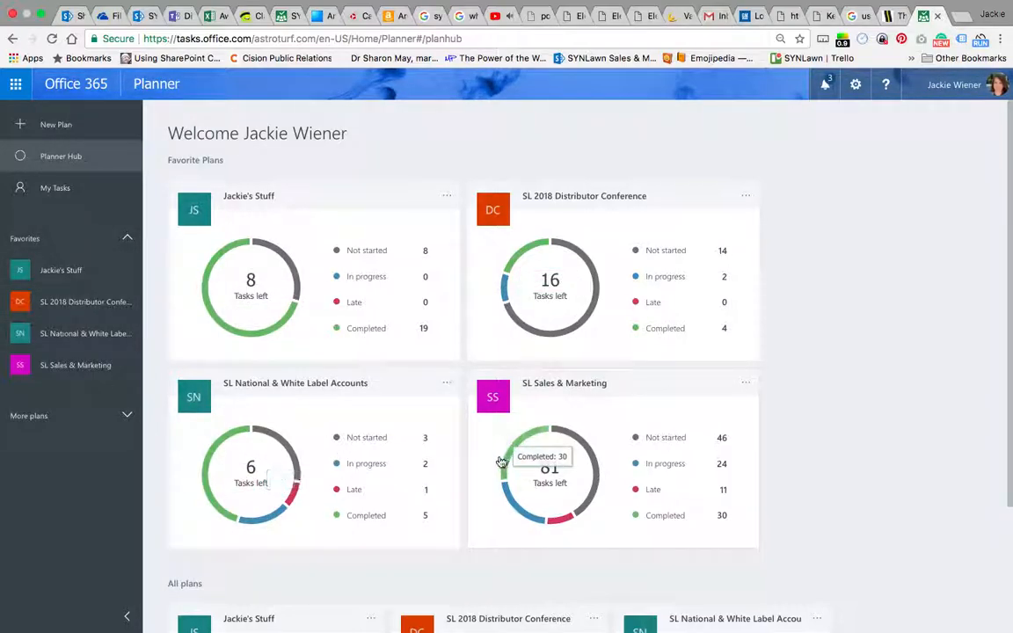
pyautogui.click(586, 390)
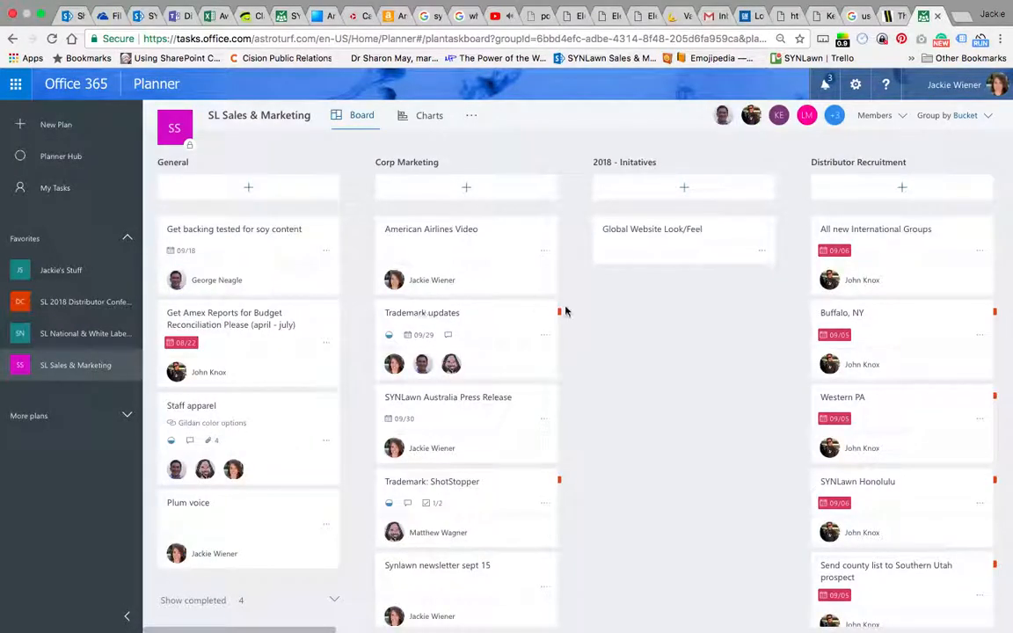
pyautogui.hscroll(10, 565, 311)
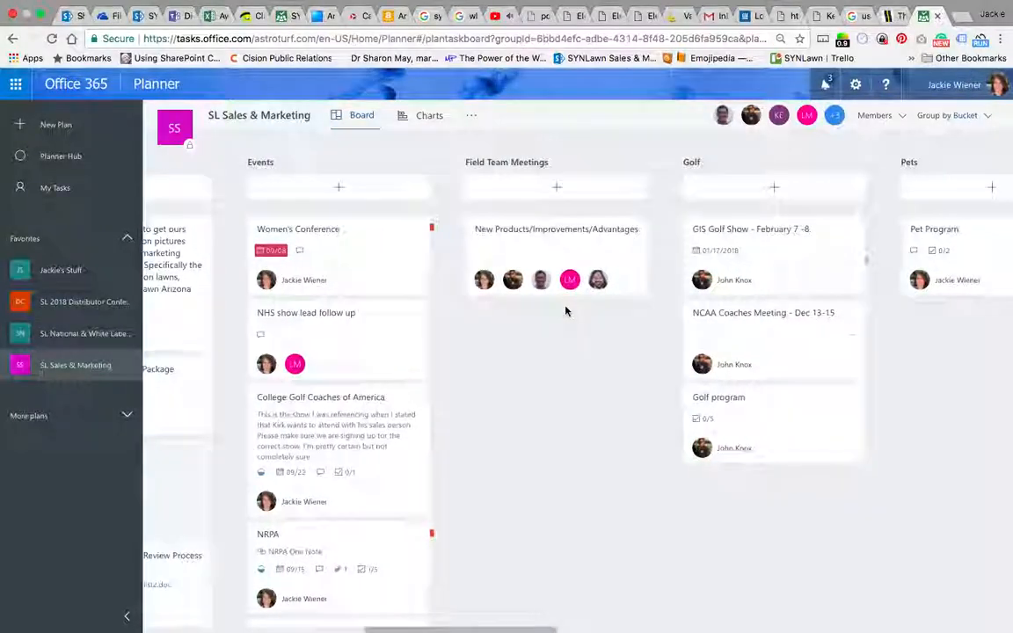
# Open the SYNPour/Adhesive Launch task from My Tasks, enlarge its description box and set its progress to In progress.
pyautogui.click(55, 194)
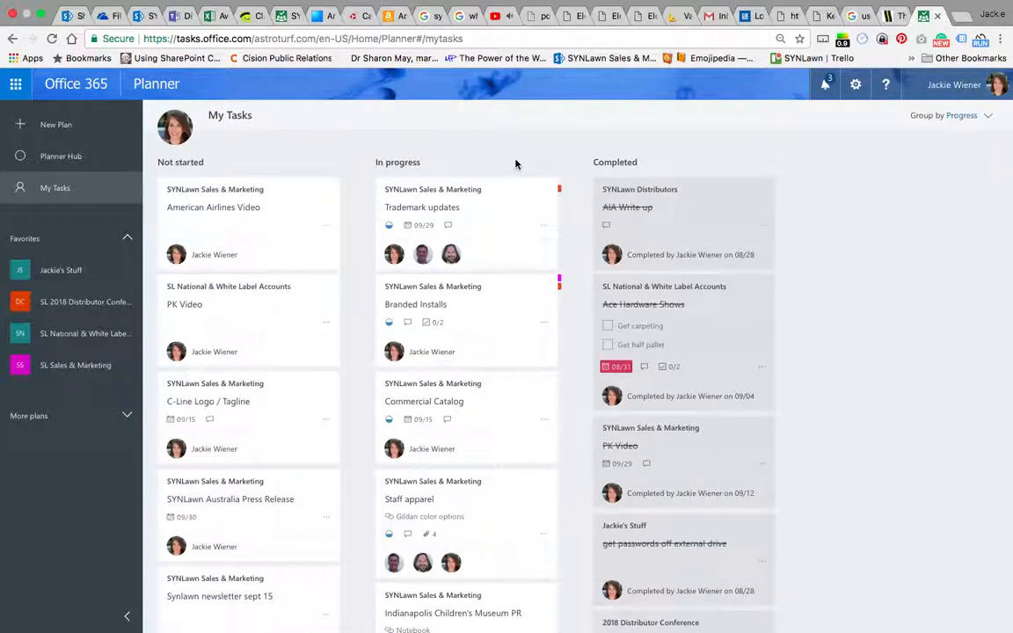
pyautogui.scroll(-2, 433, 358)
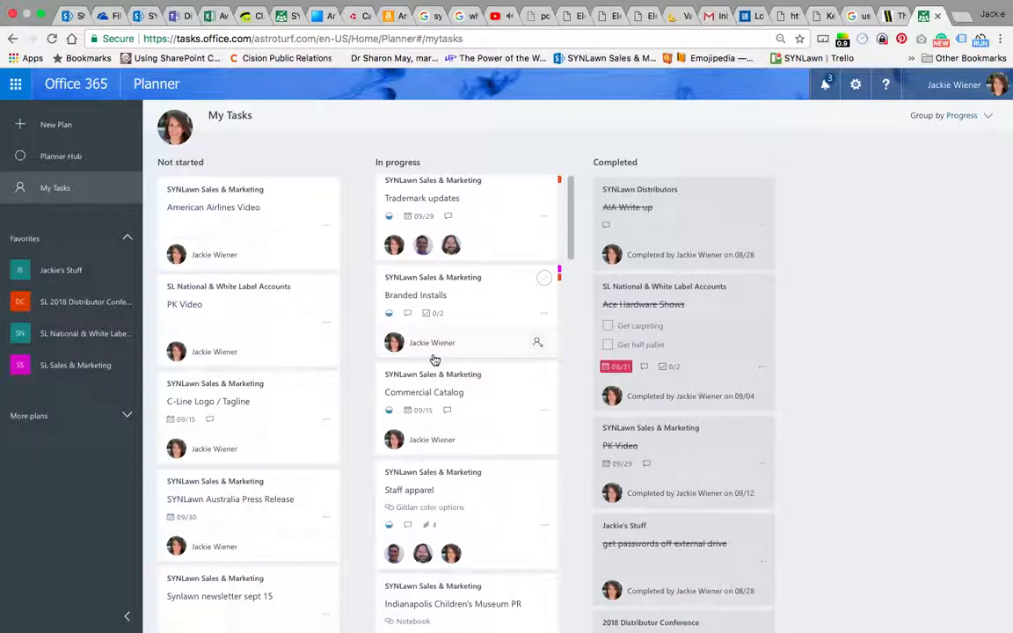
pyautogui.scroll(-10, 238, 486)
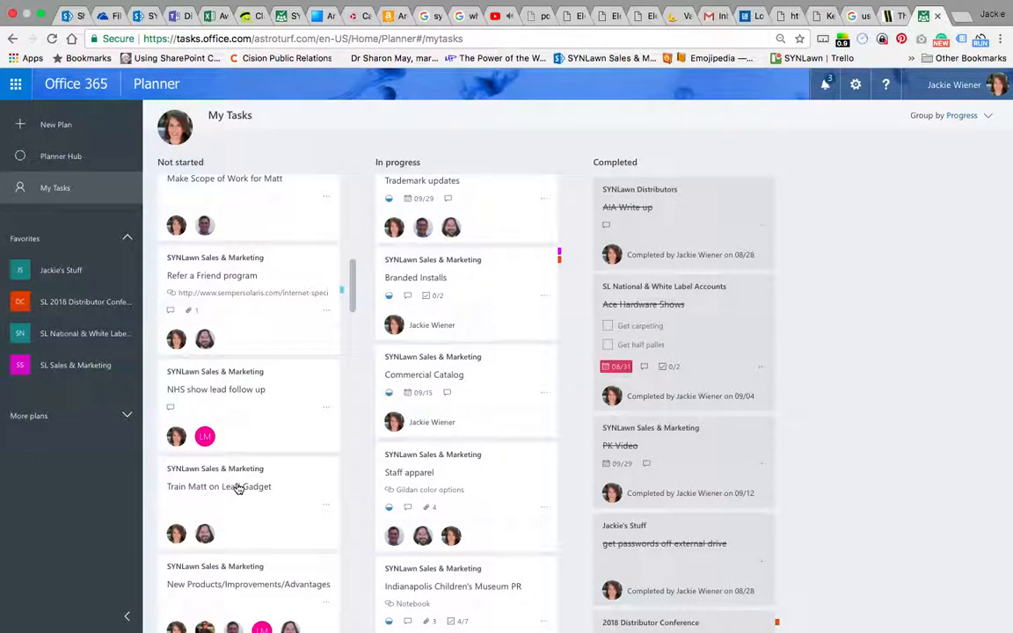
pyautogui.scroll(-10, 237, 489)
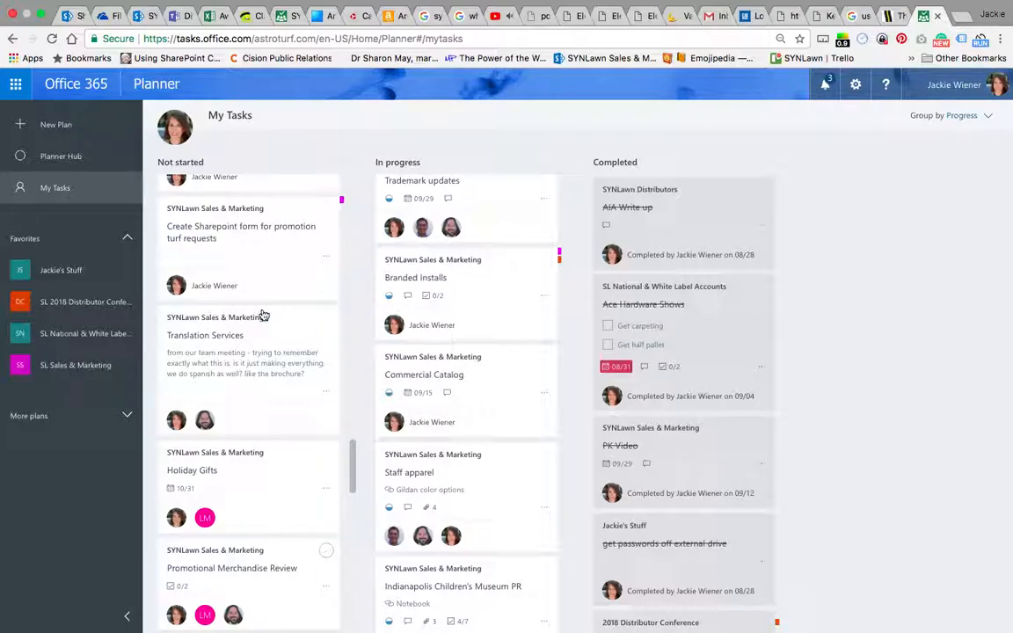
pyautogui.scroll(5, 262, 315)
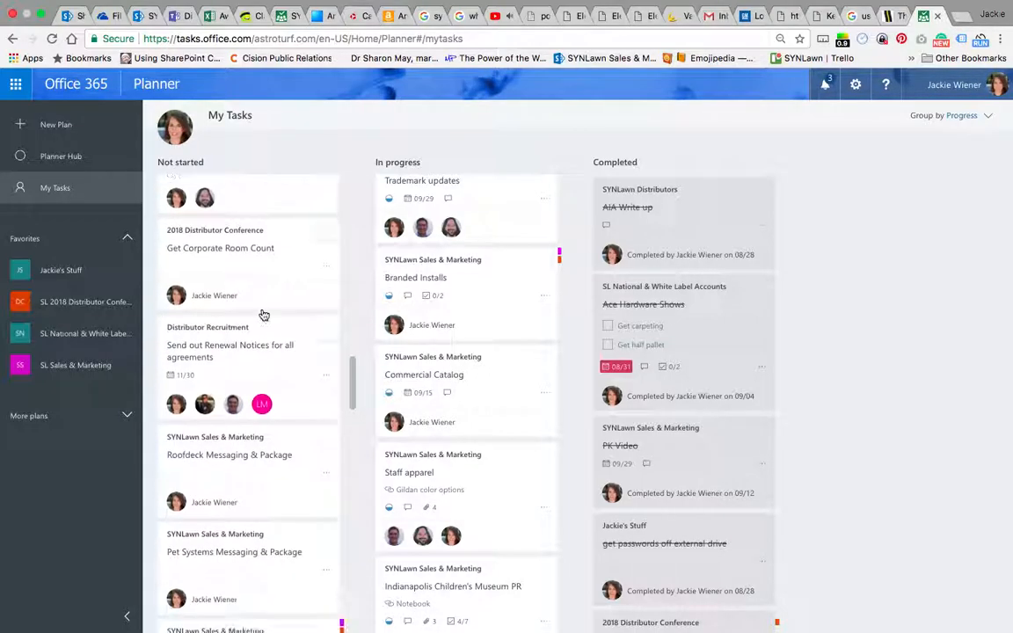
pyautogui.scroll(-3, 264, 315)
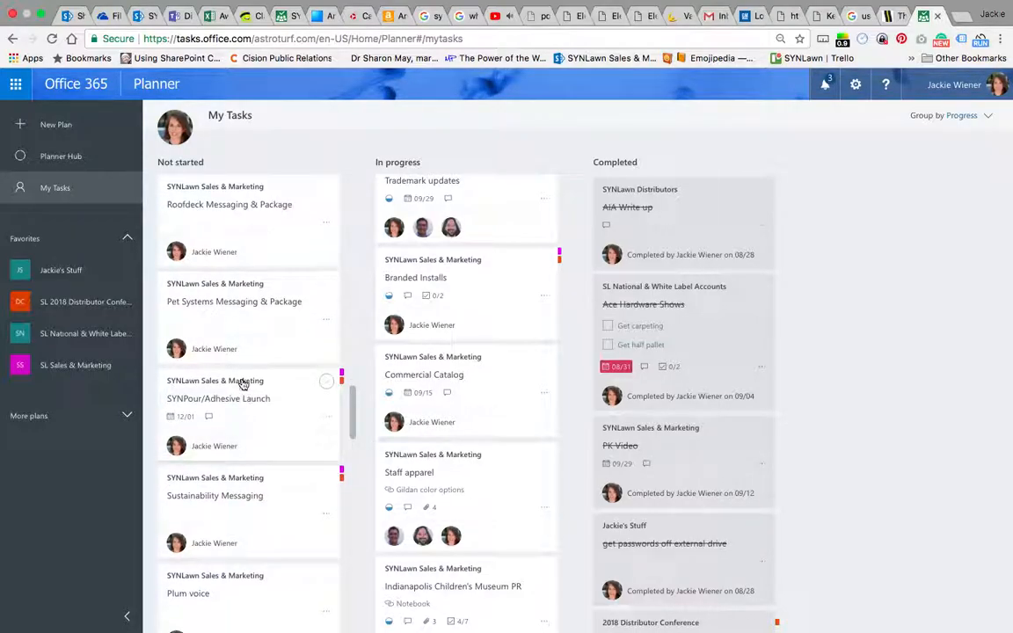
pyautogui.click(245, 388)
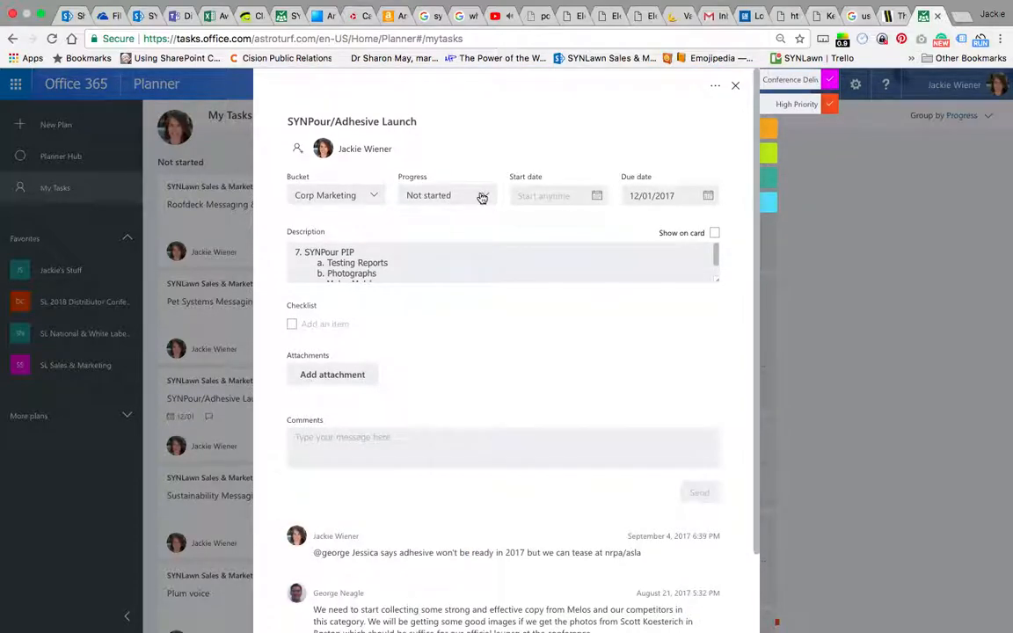
pyautogui.moveTo(717, 283); pyautogui.dragTo(704, 398)
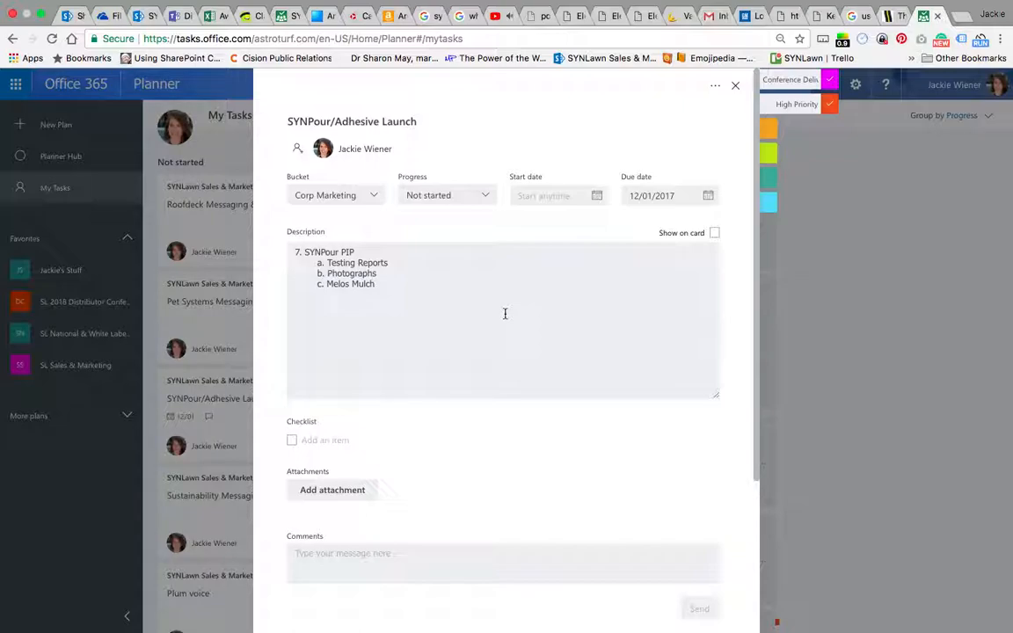
pyautogui.click(482, 206)
pyautogui.click(453, 245)
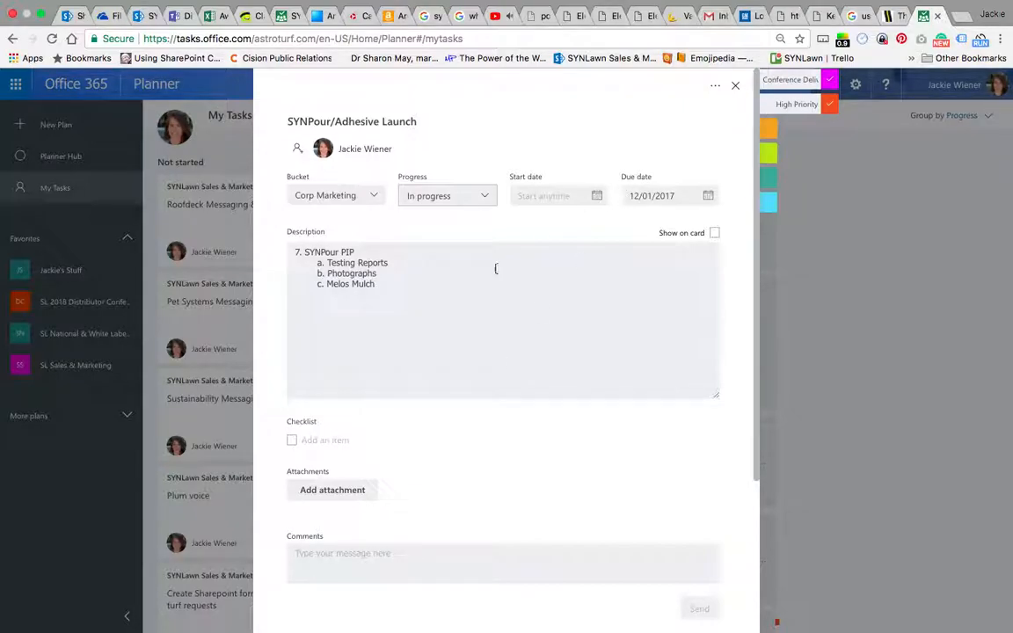
# Send a task comment that adhesive isn't going to be complete until next year but preliminary teaser messaging exists for upcoming ASLA and NRPA shows.
pyautogui.click(435, 557)
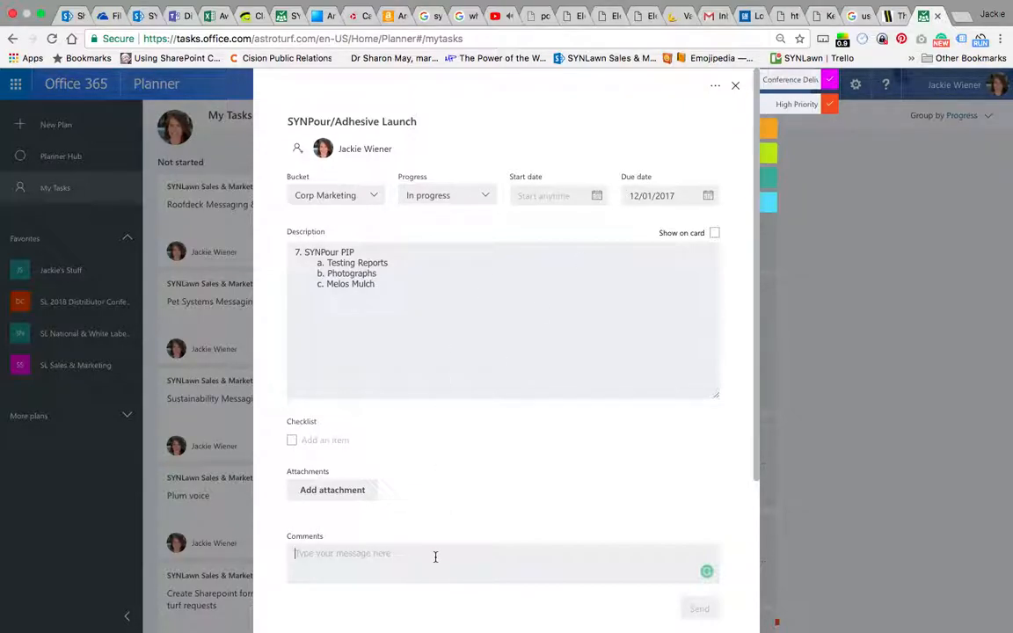
pyautogui.write("adhesive isn't going to be complete until next")
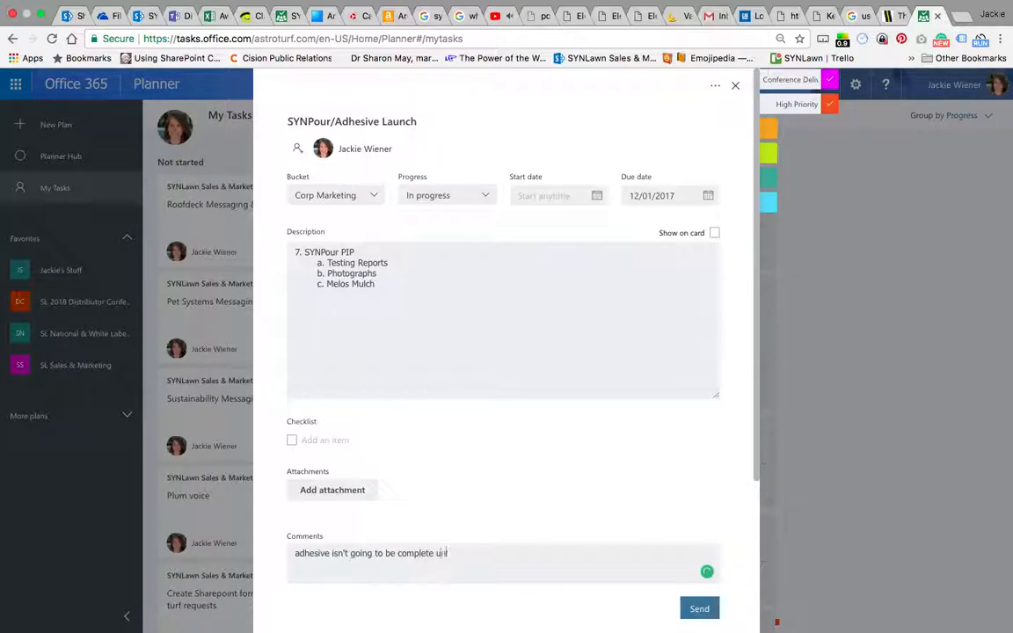
pyautogui.write('but I do have some')
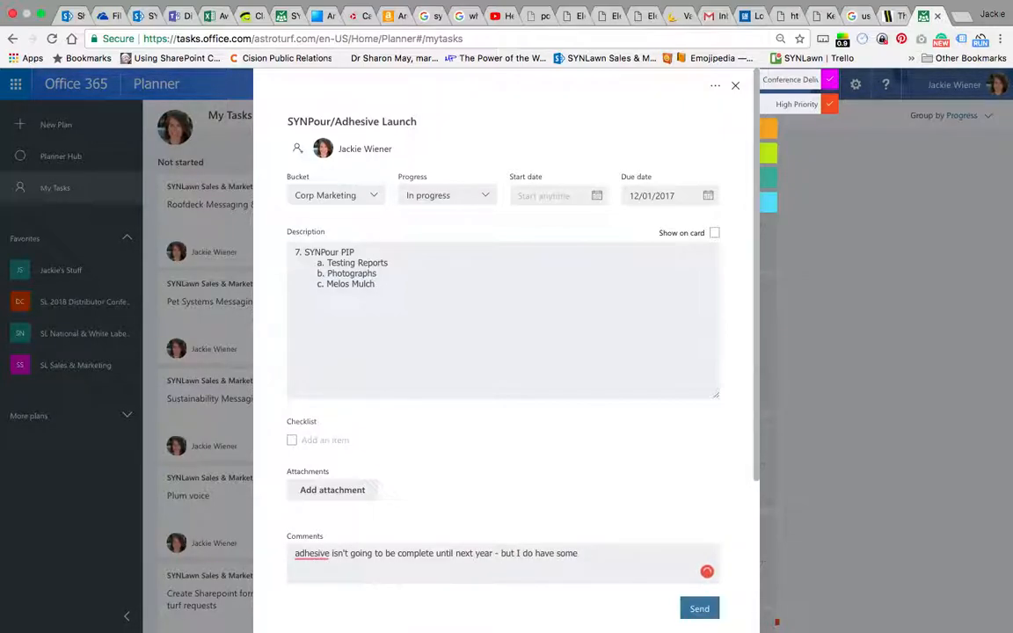
pyautogui.write(' prem')
pyautogui.press('BackSpace')
pyautogui.write('liminary teaser messagi')
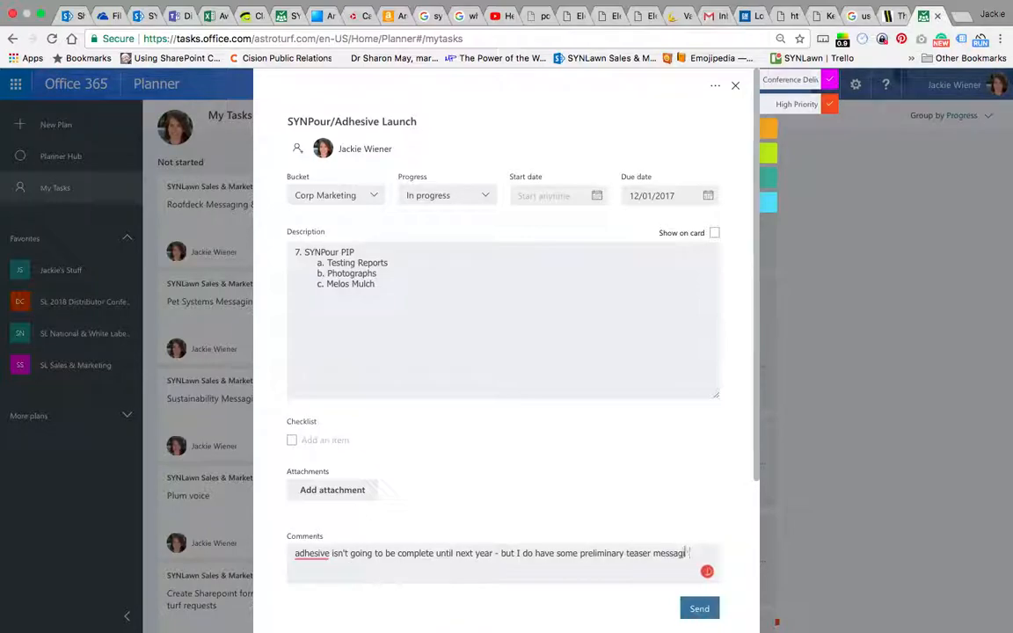
pyautogui.write('ng that Gerarge and I worked on.')
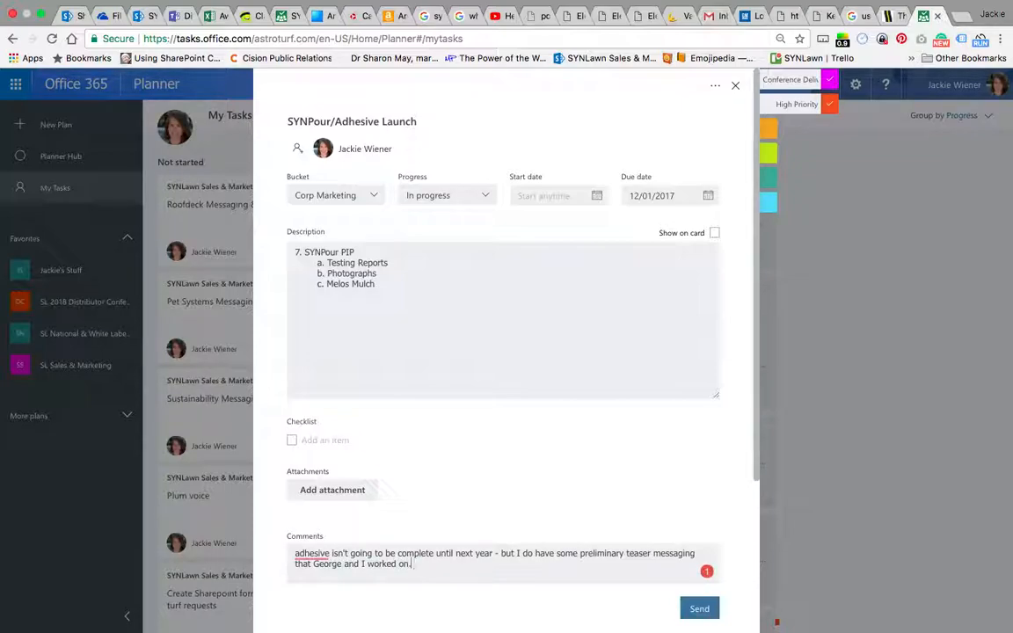
pyautogui.press('BackSpace')
pyautogui.write('lor upcoming ASLA an')
pyautogui.write('d NRPA shows')
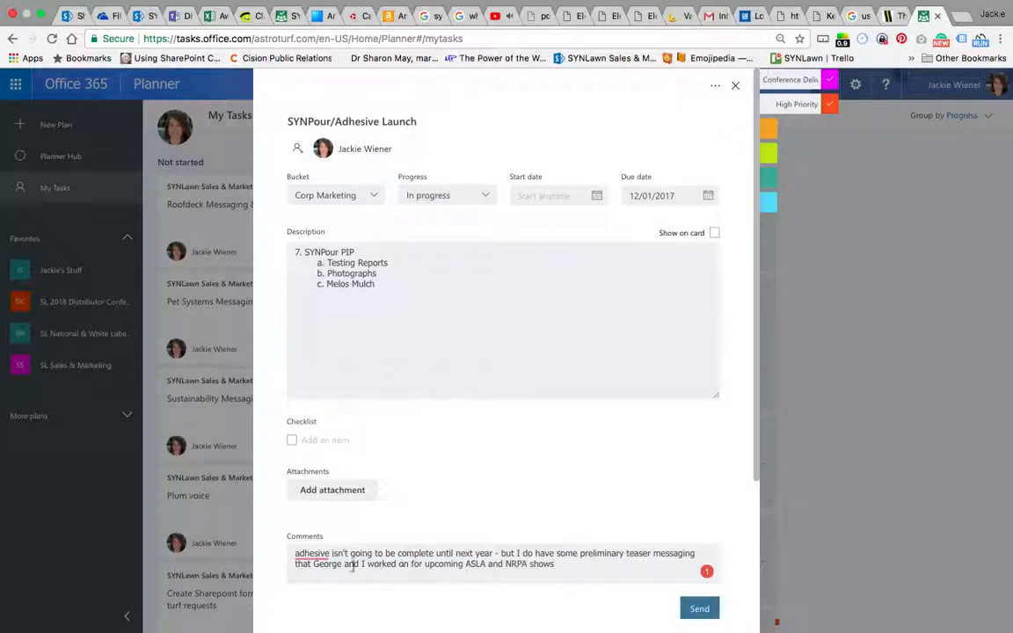
pyautogui.moveTo(314, 556)
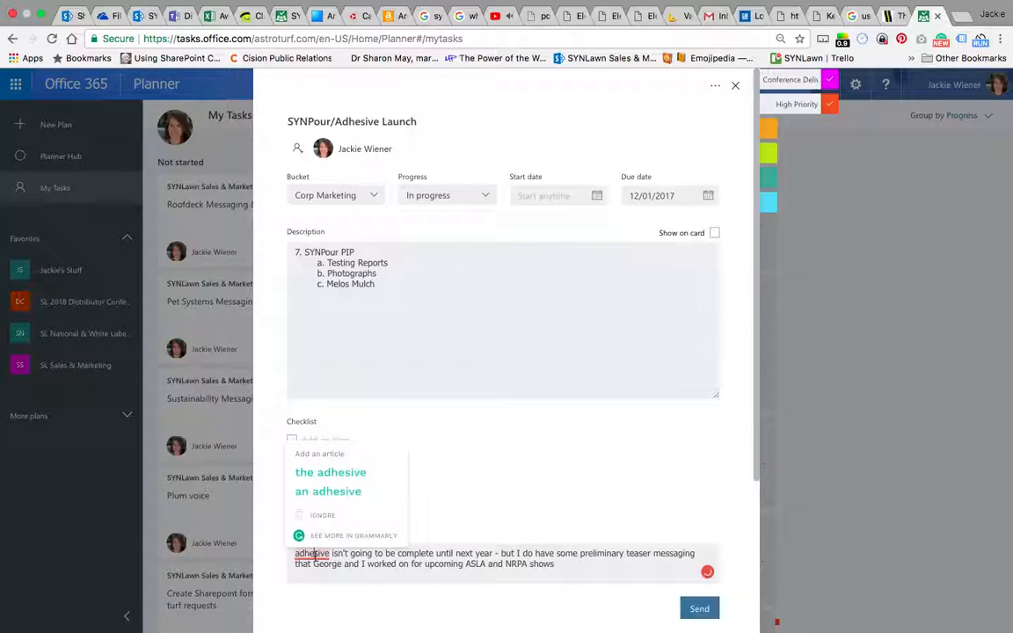
pyautogui.click(696, 608)
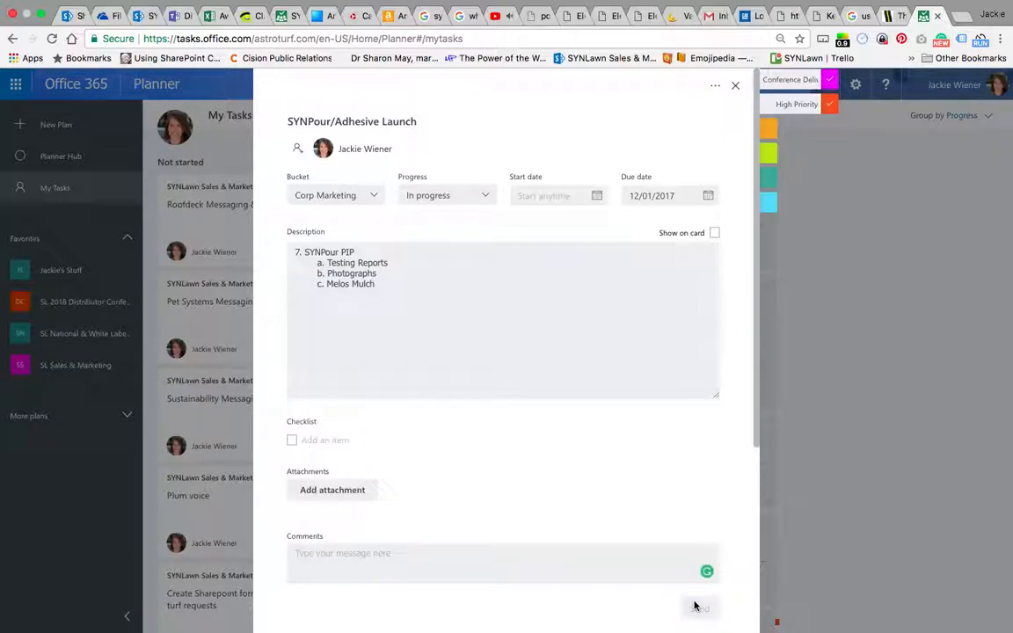
pyautogui.click(737, 90)
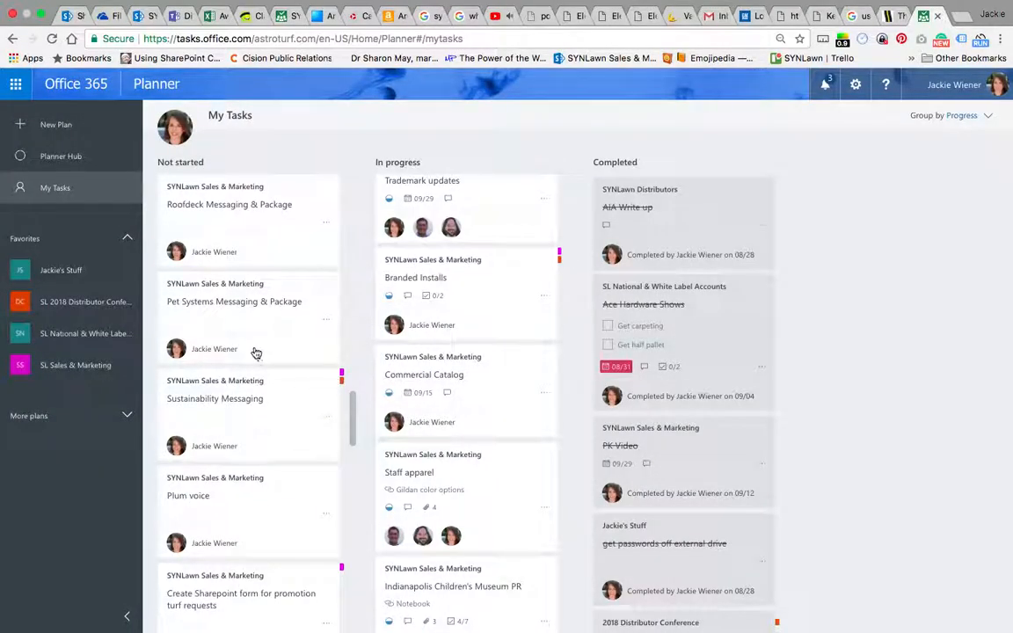
# Send a comment on the Sustainability Messaging task that it was worked on last week, will be finalized for NRPA and shared for the web.
pyautogui.click(242, 408)
pyautogui.click(376, 459)
pyautogui.write('wo')
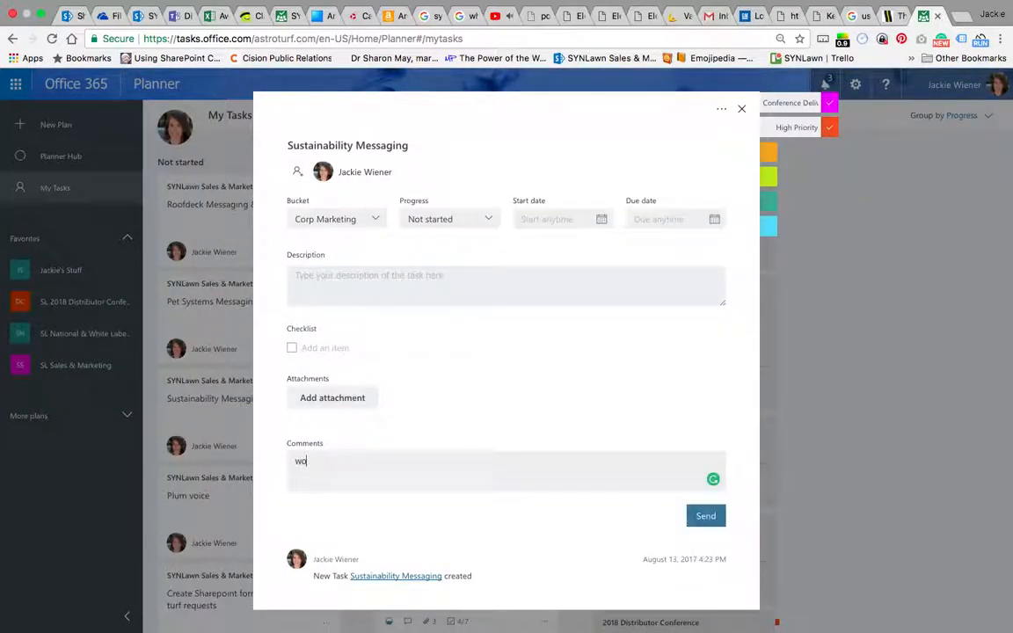
pyautogui.write('rked on this messaging with George last ')
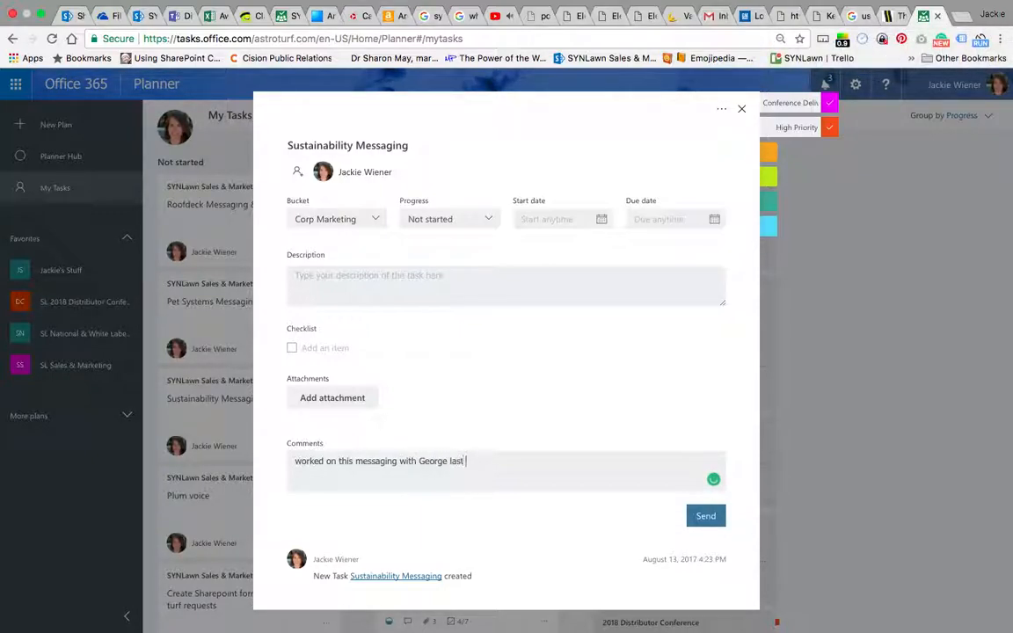
pyautogui.write('week - will be finalizing ')
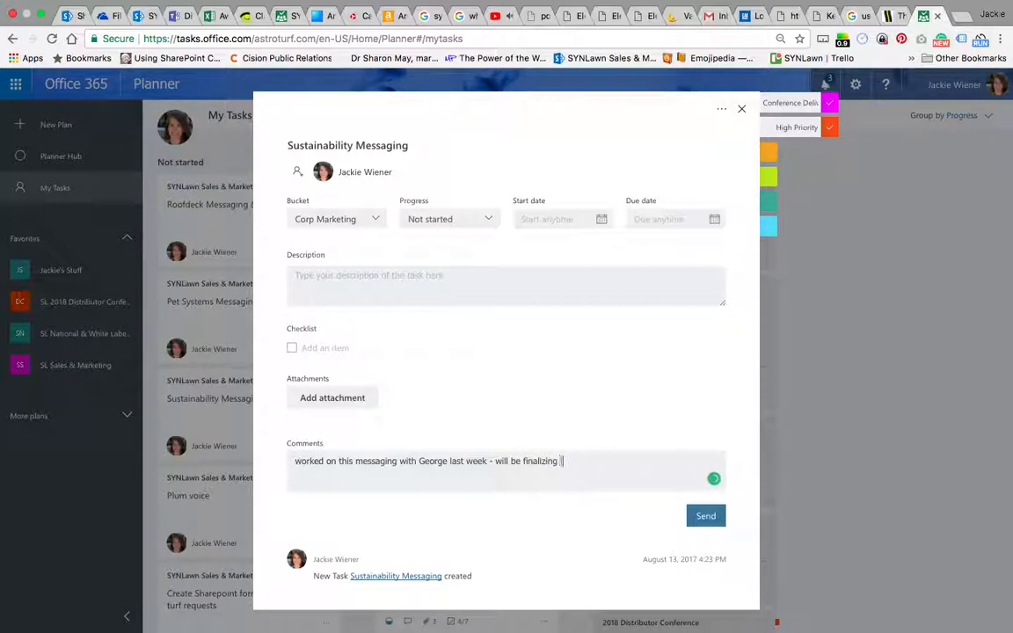
pyautogui.write('for NRPA and then sharing with MA')
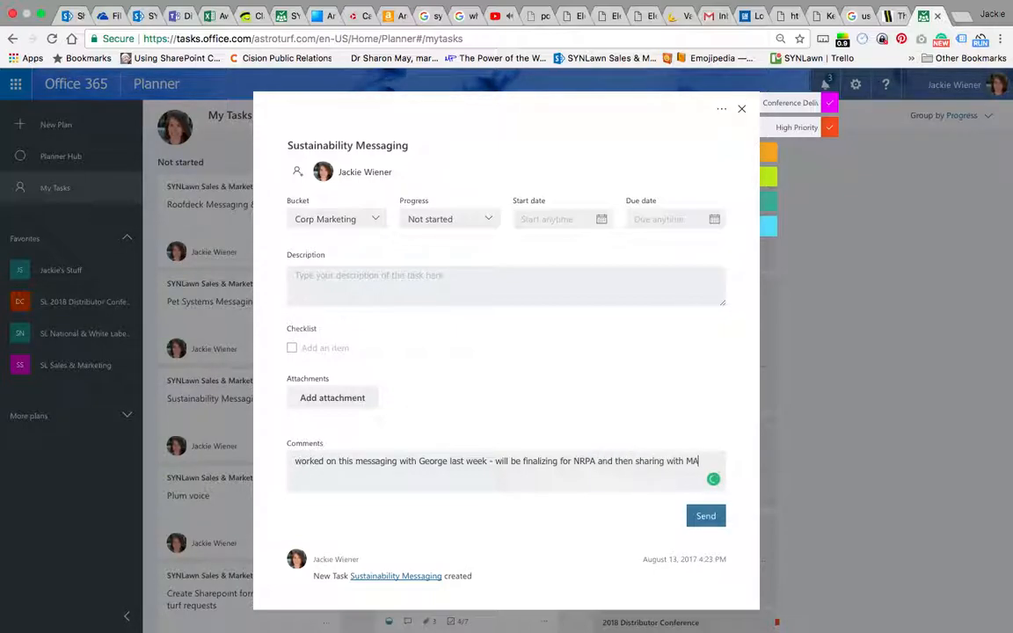
pyautogui.press('BackSpace')
pyautogui.write('t to ush')
pyautogui.press('BackSpace')
pyautogui.press('BackSpace')
pyautogui.press('BackSpace')
pyautogui.press('BackSpace')
pyautogui.press('BackSpace')
pyautogui.press('BackSpace')
pyautogui.write('push on the web.')
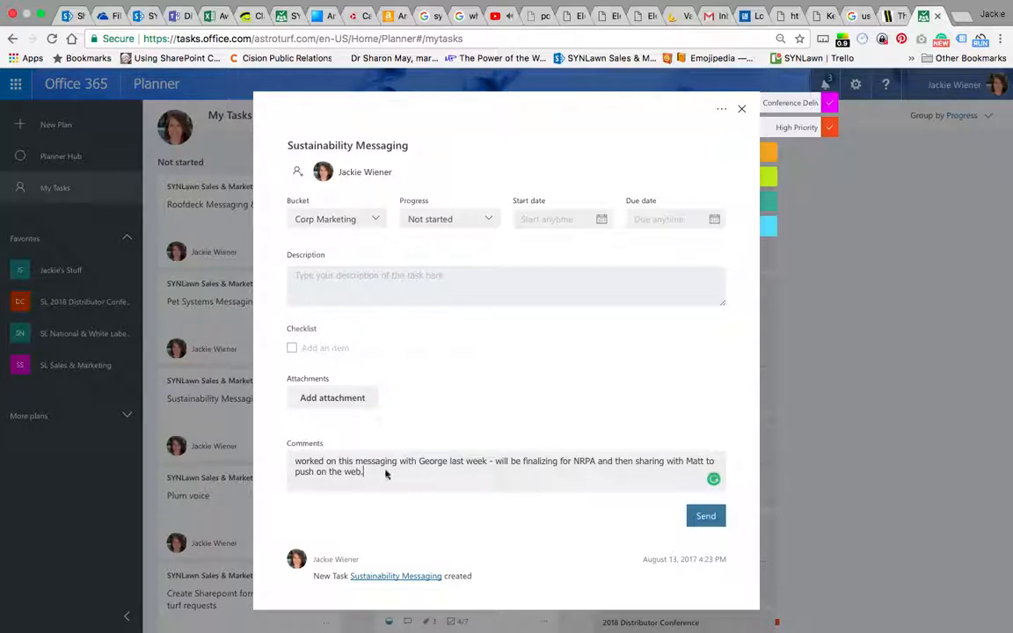
pyautogui.click(706, 519)
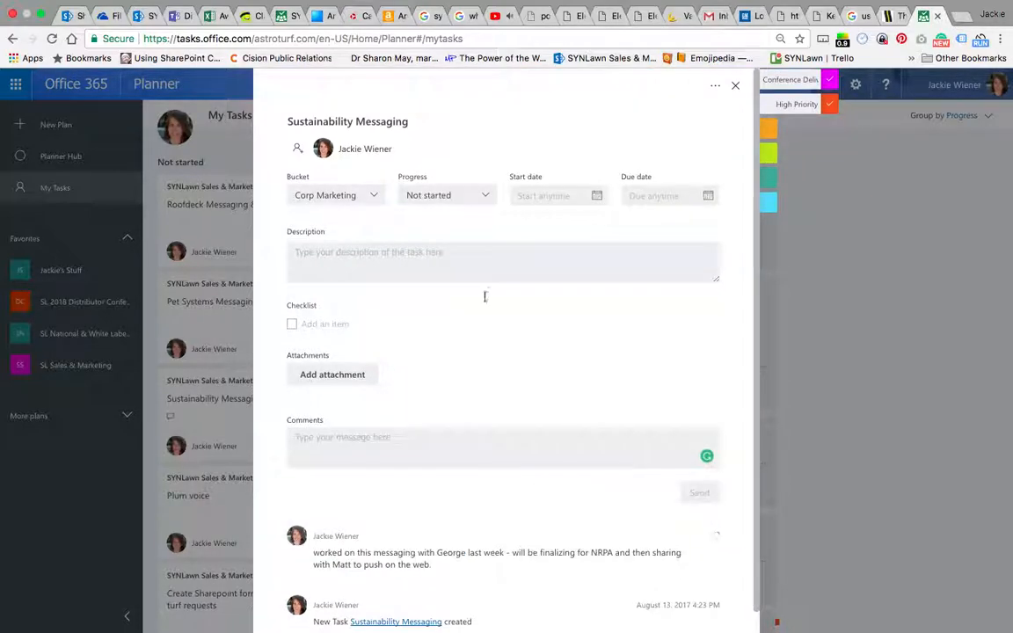
# Set the Sustainability Messaging task's progress to In progress and close its details.
pyautogui.click(472, 199)
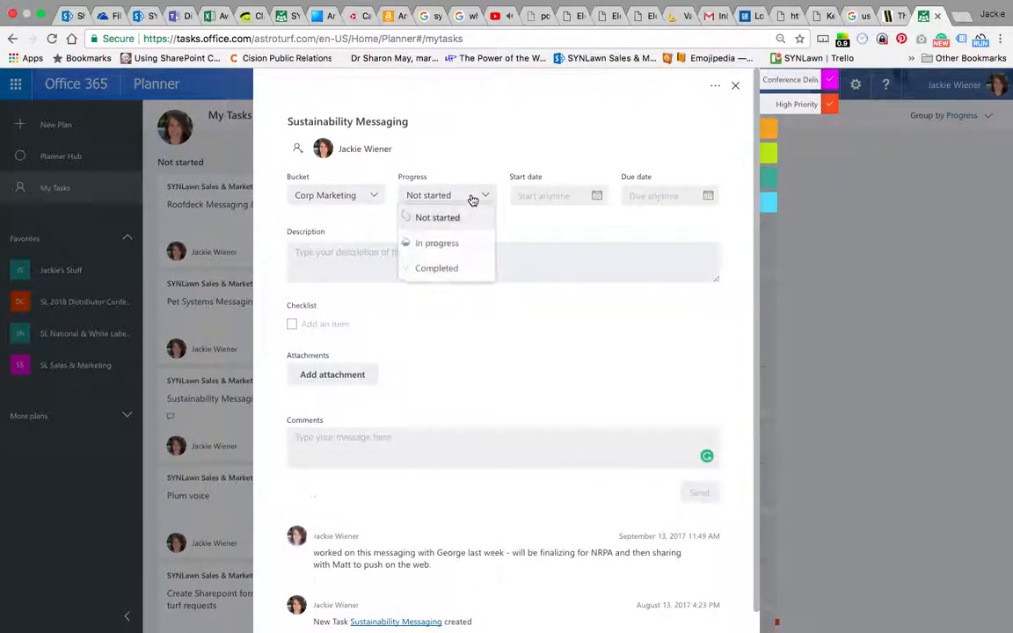
pyautogui.click(463, 247)
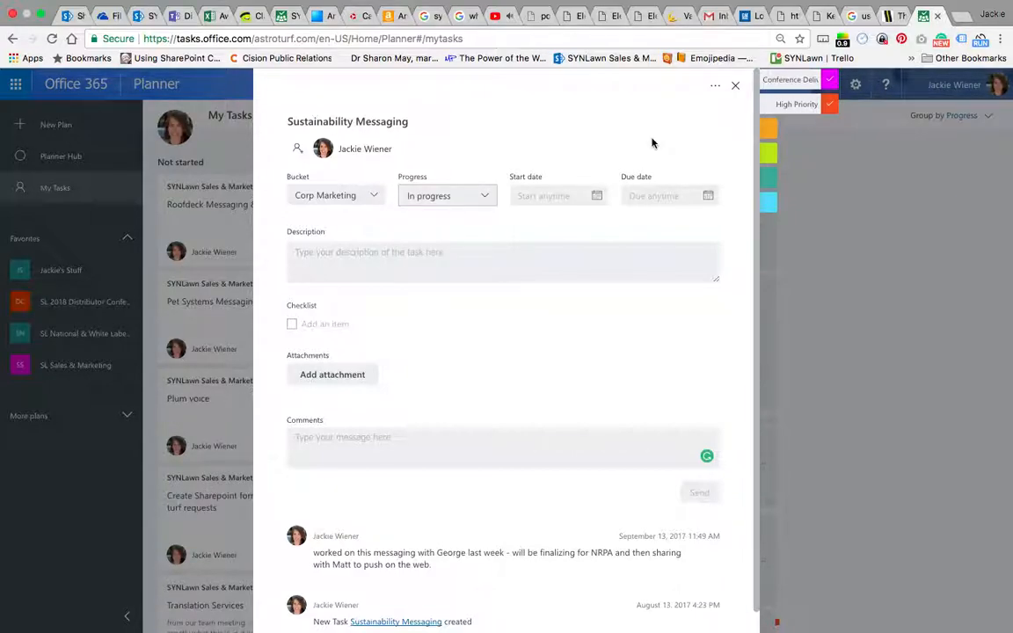
pyautogui.click(735, 87)
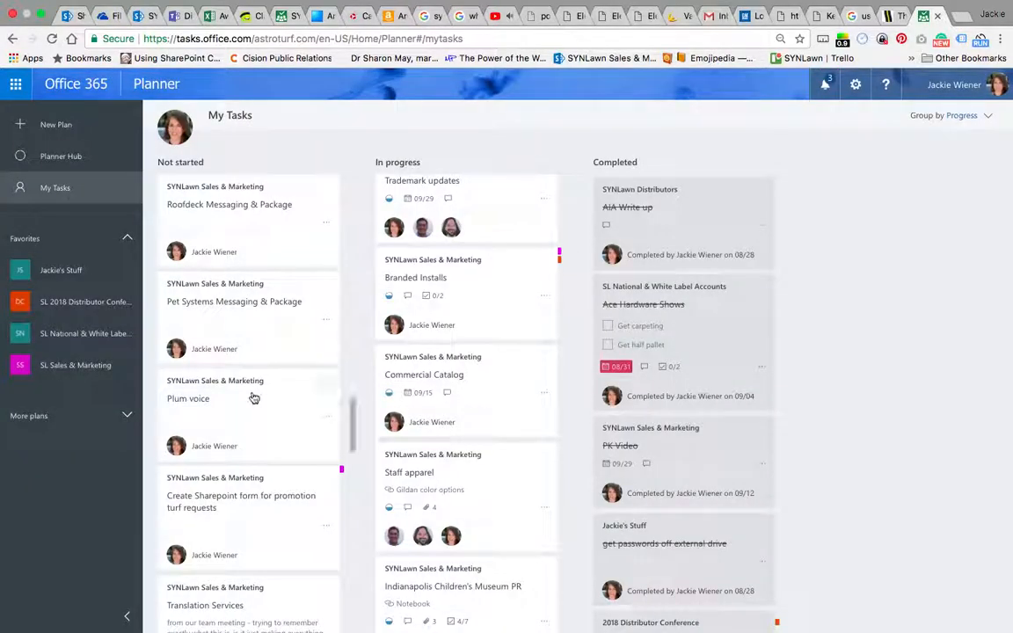
# Open the not-started task Pour in Place / Melos Mulch - Messaging and set its progress to In progress.
pyautogui.scroll(-2, 251, 395)
pyautogui.scroll(-6, 254, 399)
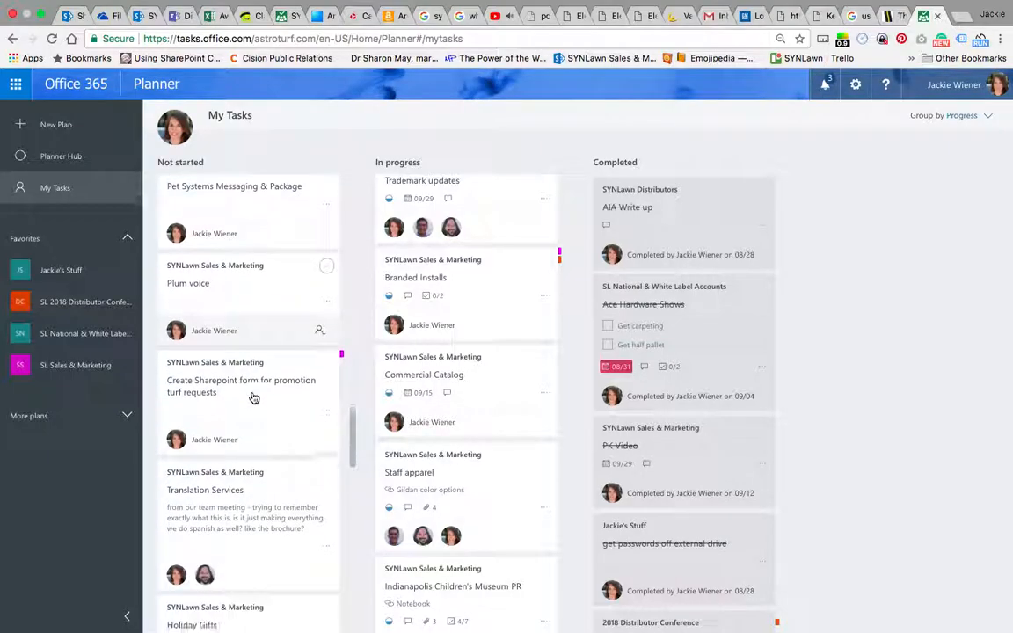
pyautogui.scroll(-15, 253, 398)
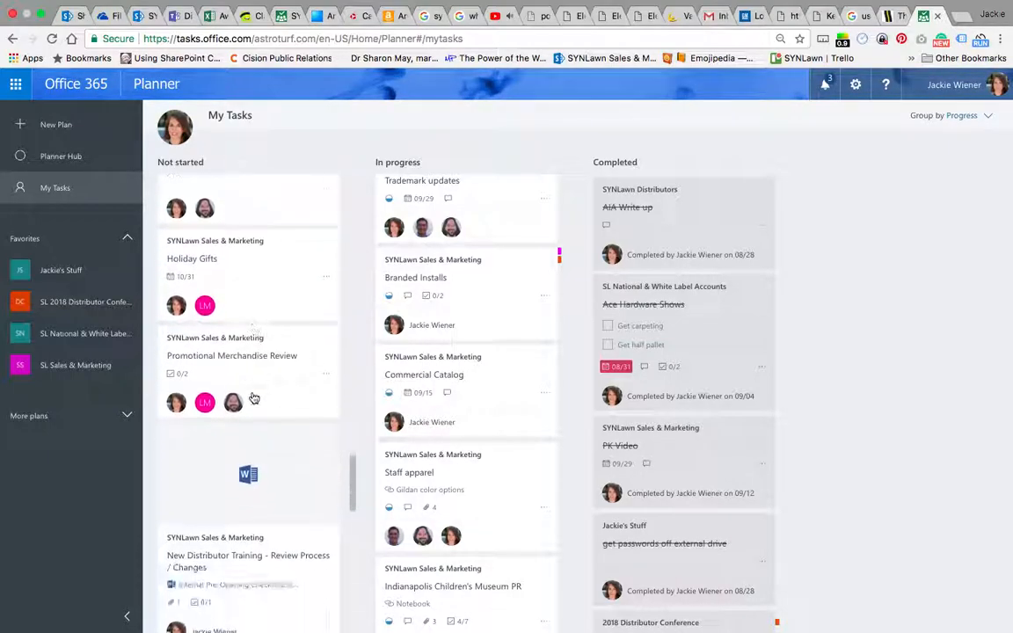
pyautogui.scroll(-10, 253, 399)
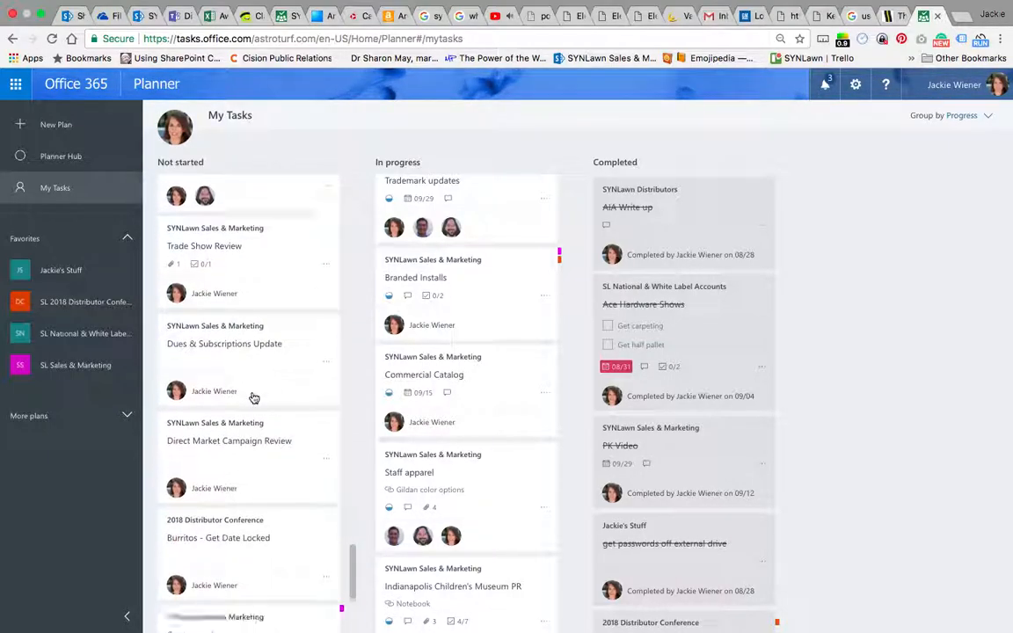
pyautogui.scroll(-1, 254, 399)
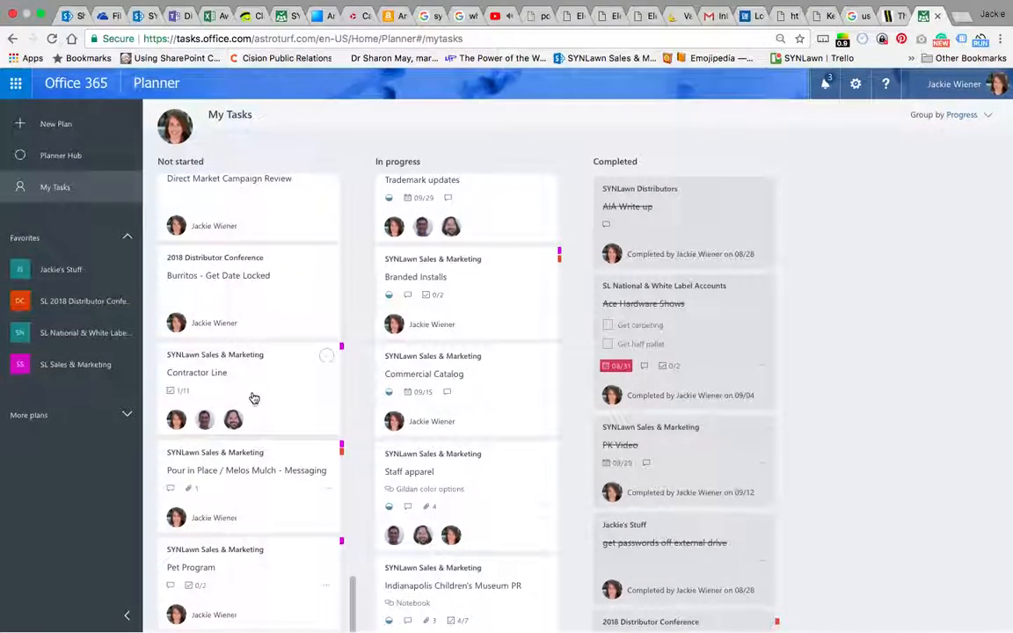
pyautogui.click(253, 473)
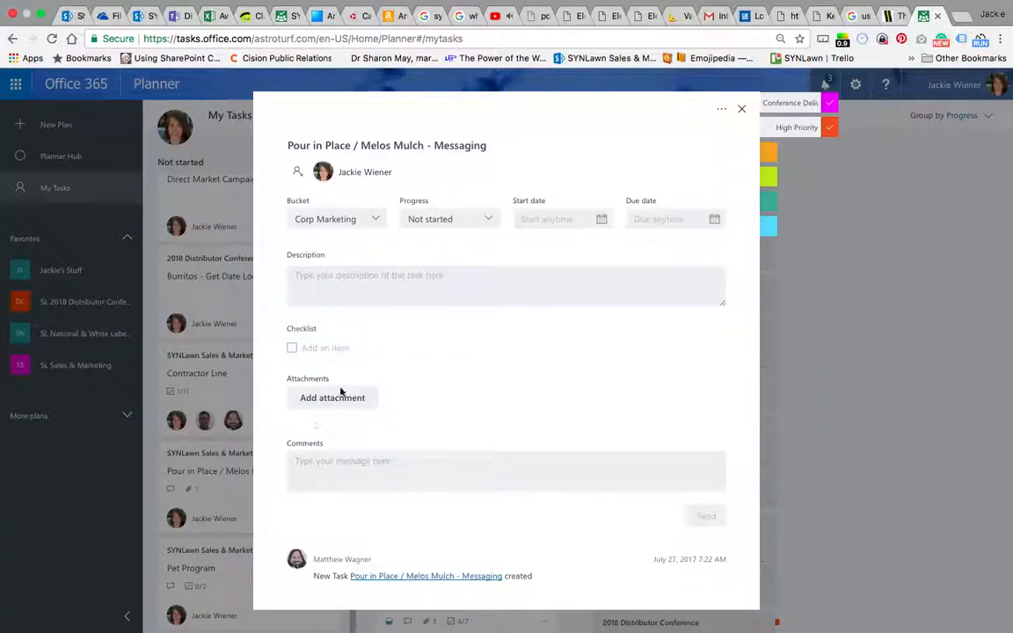
pyautogui.click(466, 199)
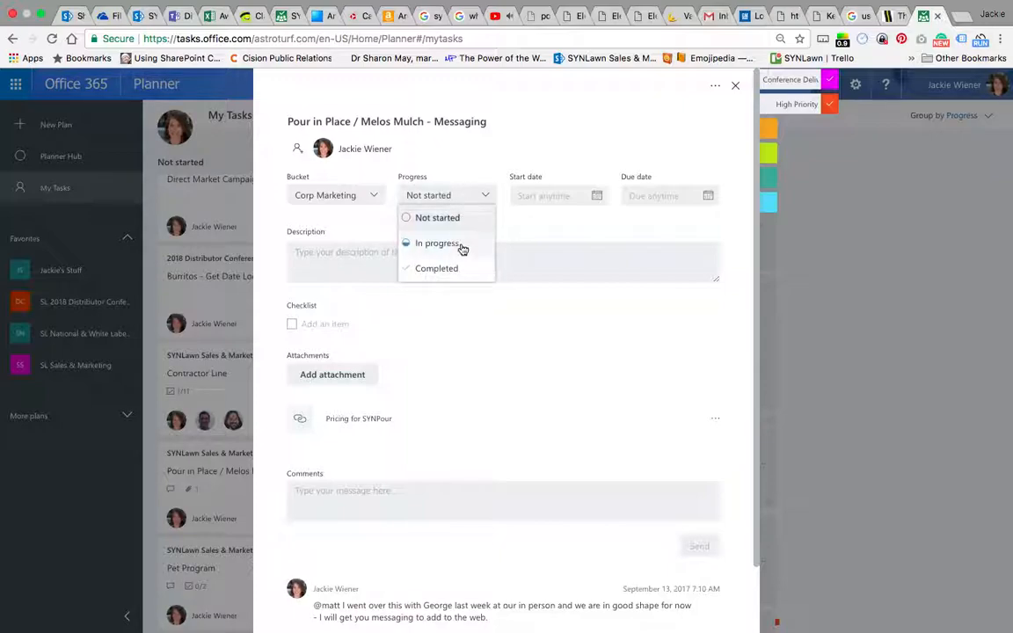
pyautogui.click(438, 241)
pyautogui.click(418, 491)
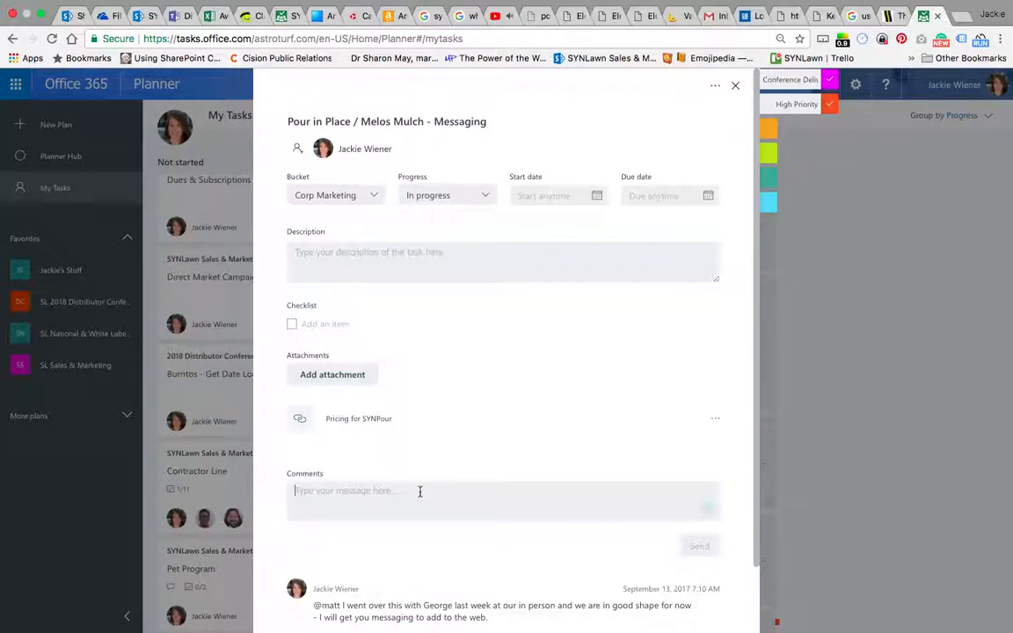
pyautogui.write('Started w')
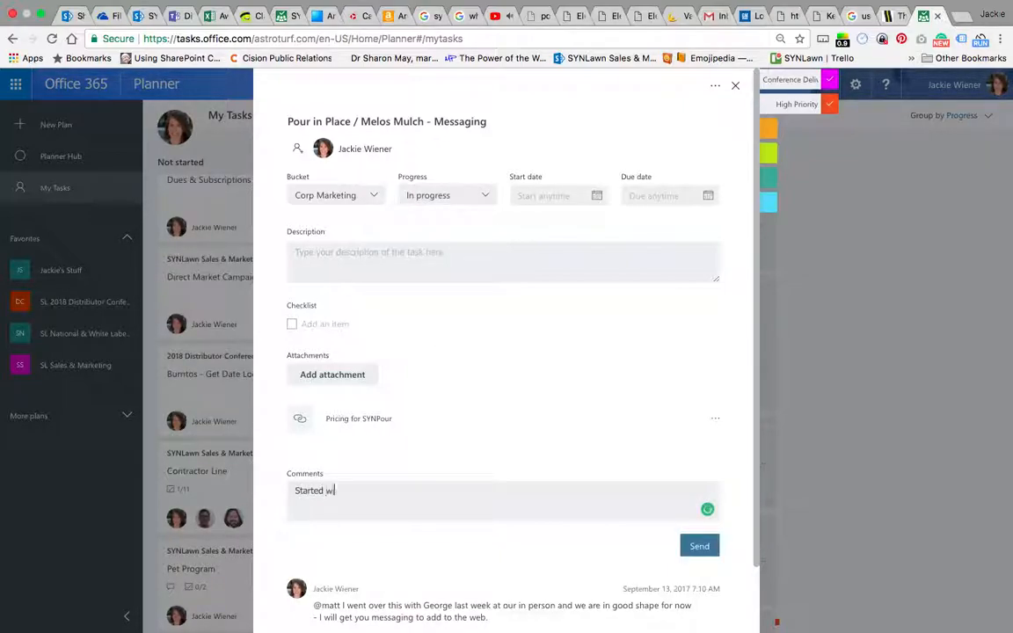
pyautogui.write('ith lthis')
pyautogui.scroll(-2, 534, 480)
pyautogui.scroll(2, 531, 480)
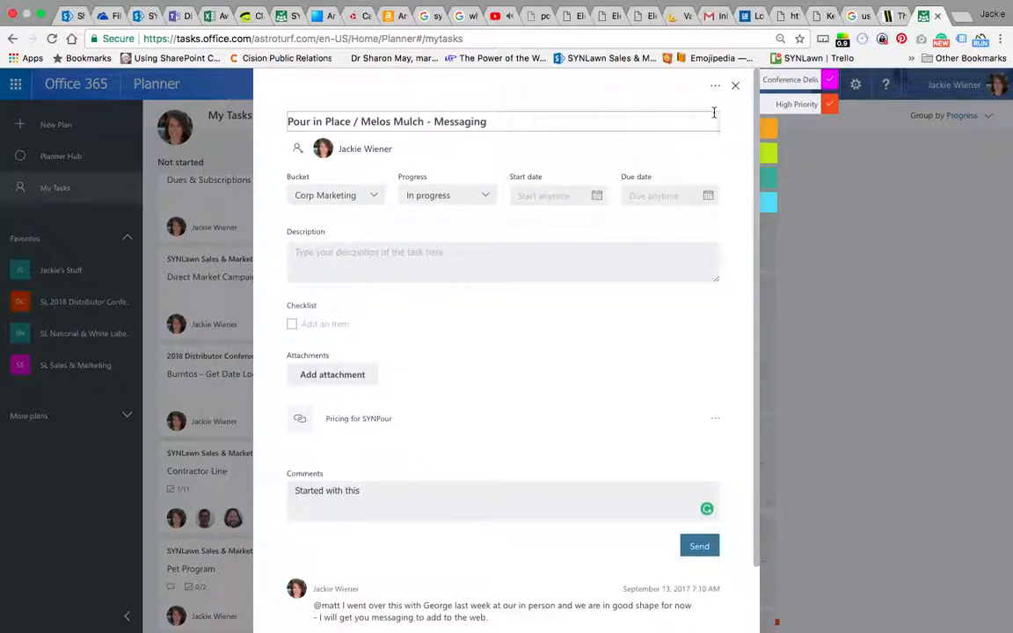
# Close the open task, remove the signed-in account's own user from the Trademark updates task's assignees and close its details.
pyautogui.click(735, 91)
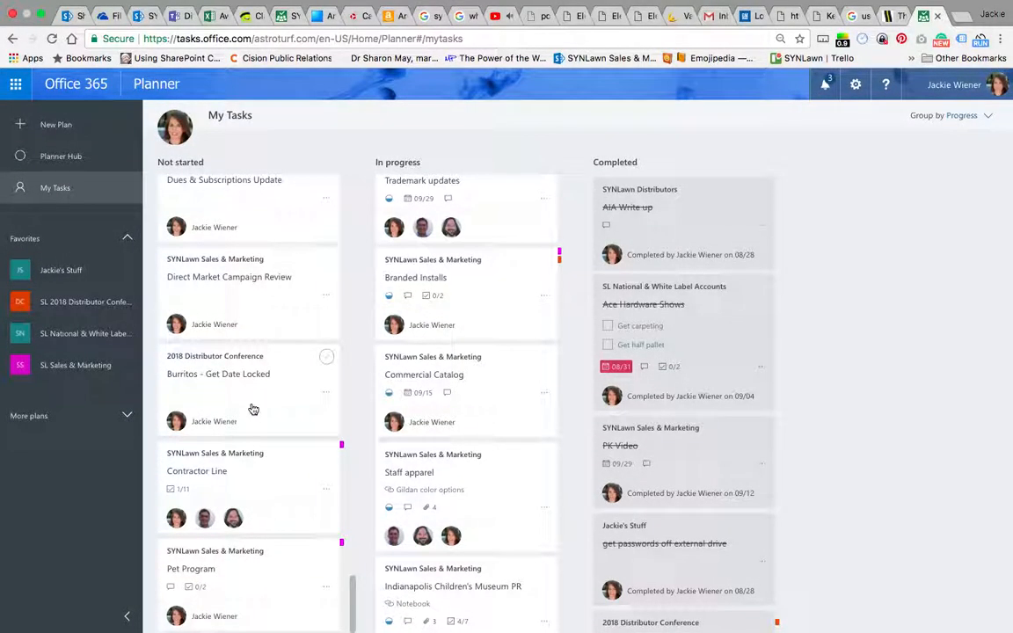
pyautogui.scroll(10, 254, 410)
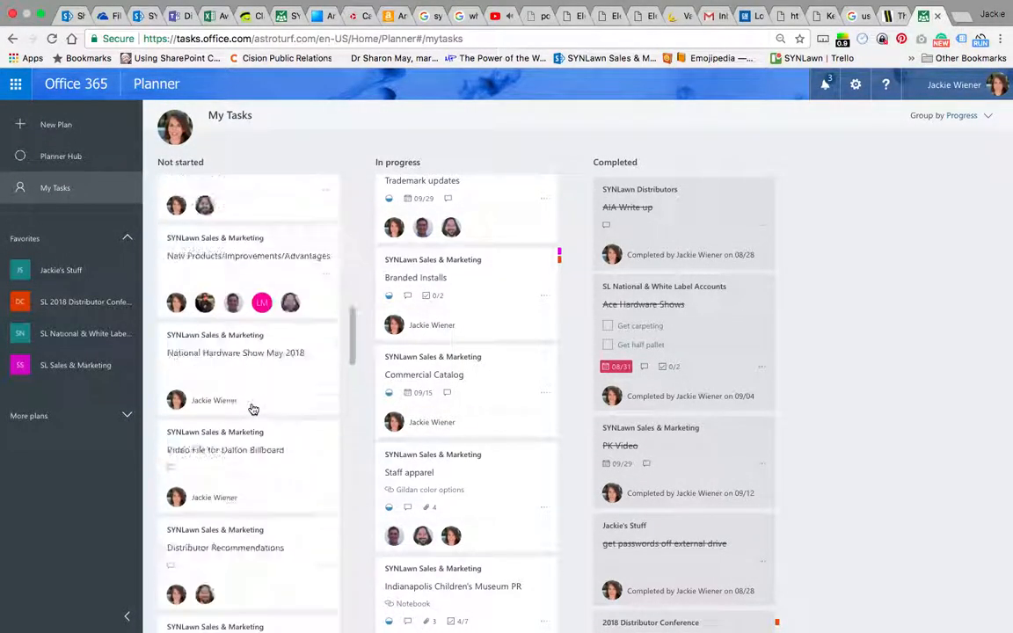
pyautogui.scroll(5, 253, 410)
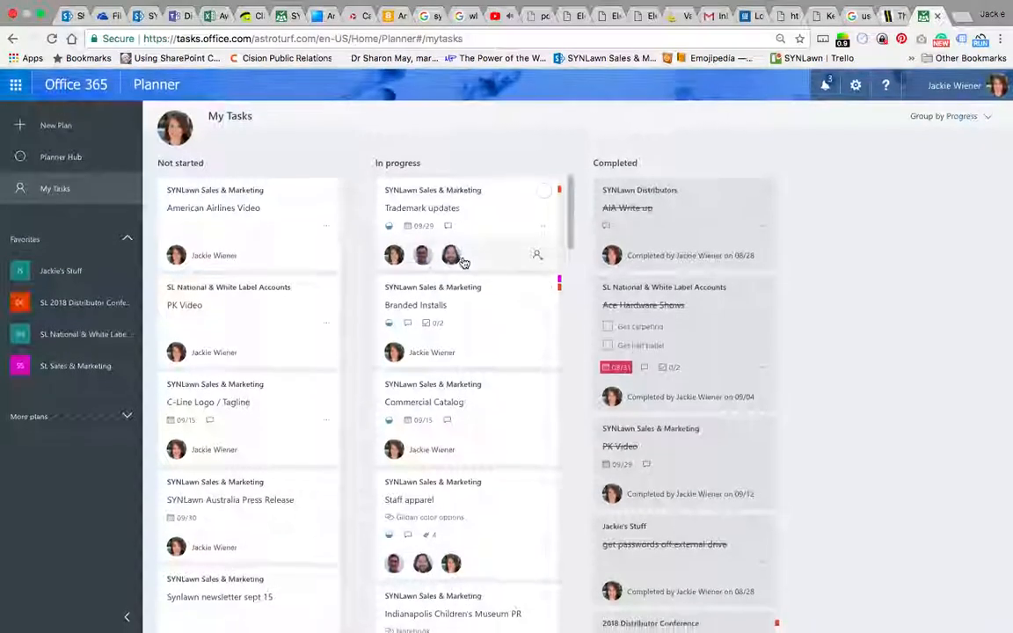
pyautogui.scroll(-2, 463, 263)
pyautogui.scroll(2, 463, 263)
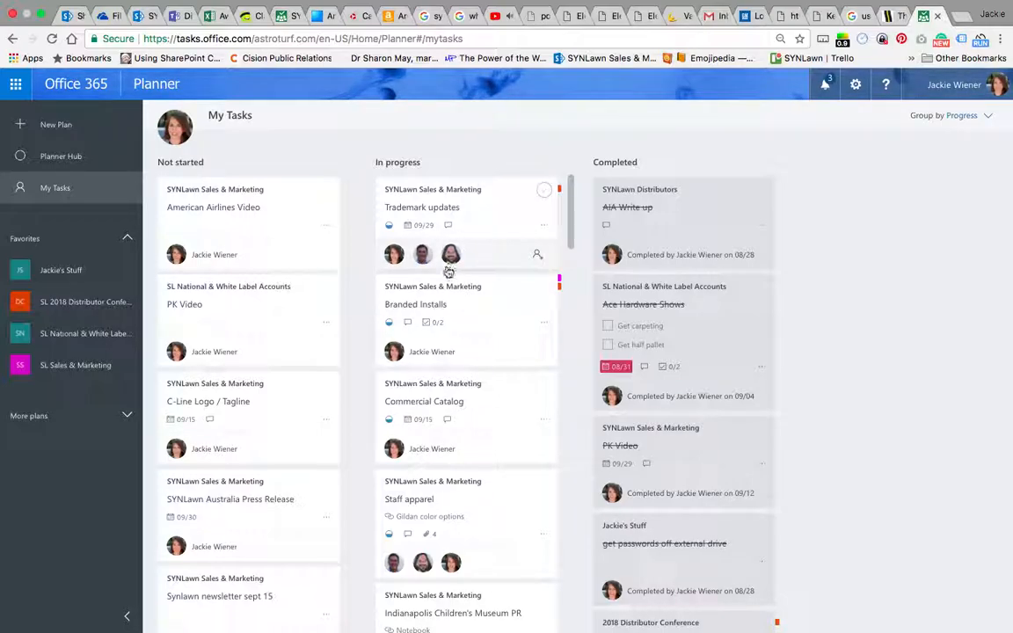
pyautogui.click(482, 214)
pyautogui.click(482, 217)
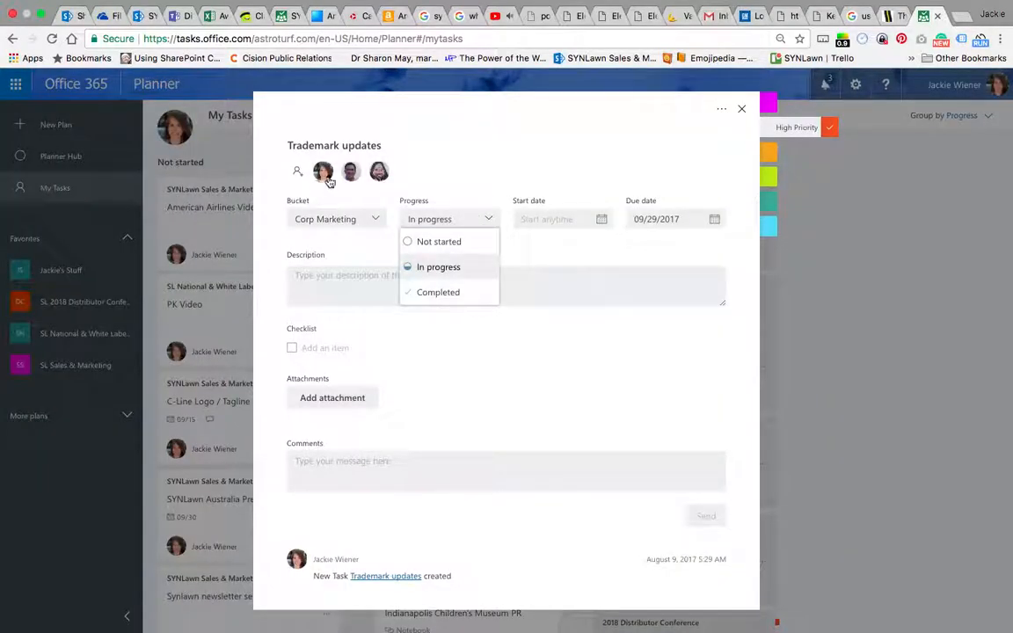
pyautogui.scroll(-1, 301, 169)
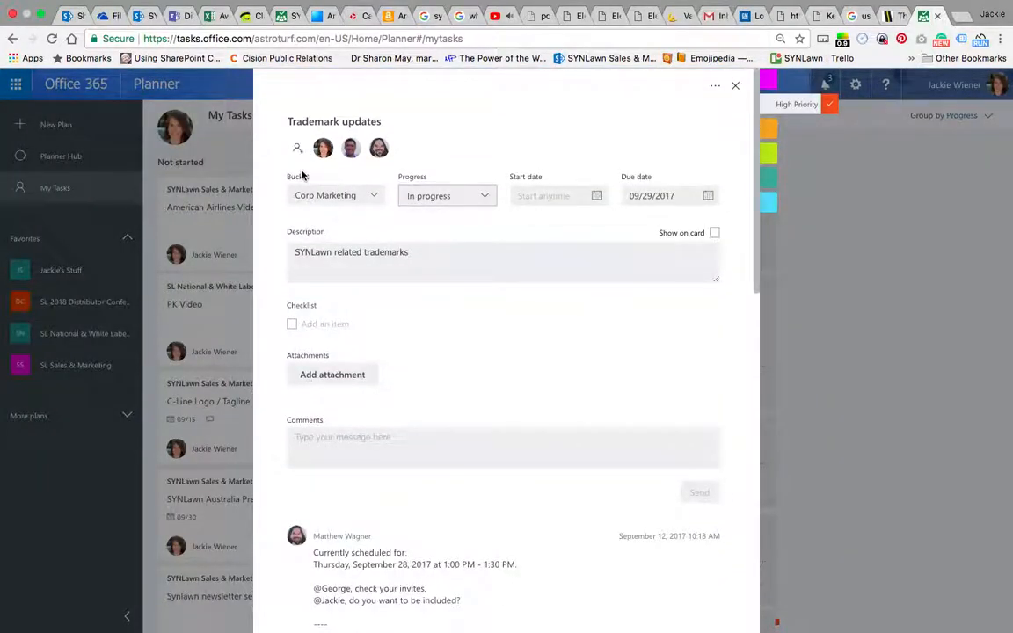
pyautogui.click(298, 150)
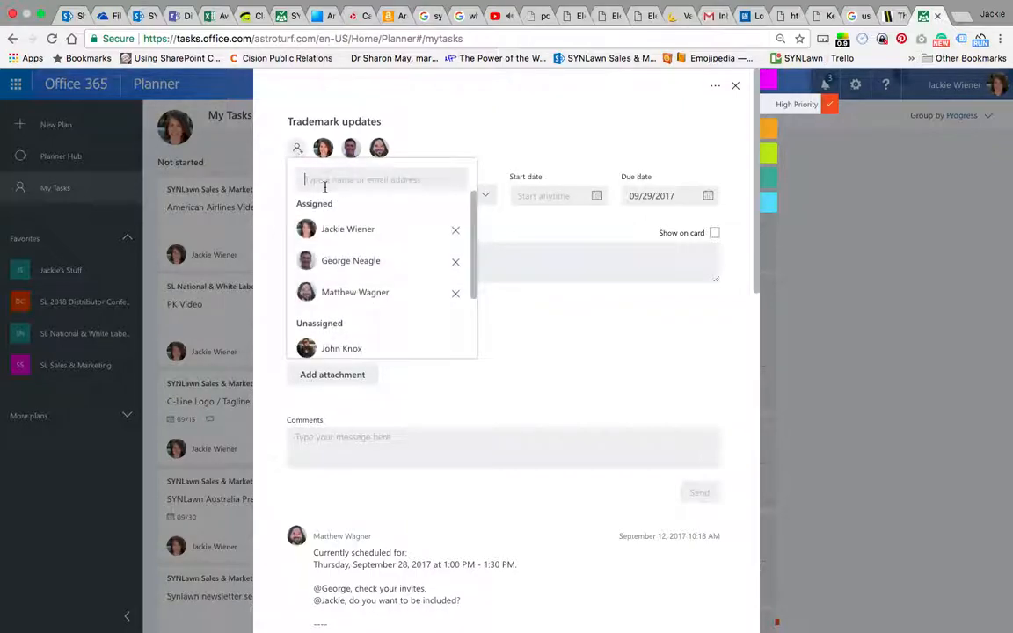
pyautogui.click(456, 231)
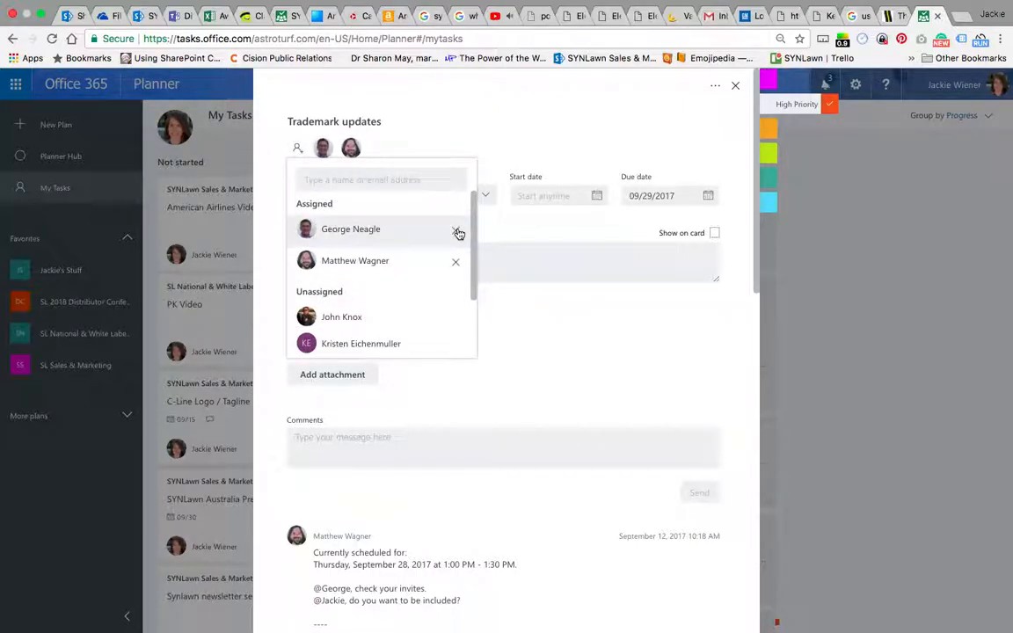
pyautogui.click(739, 88)
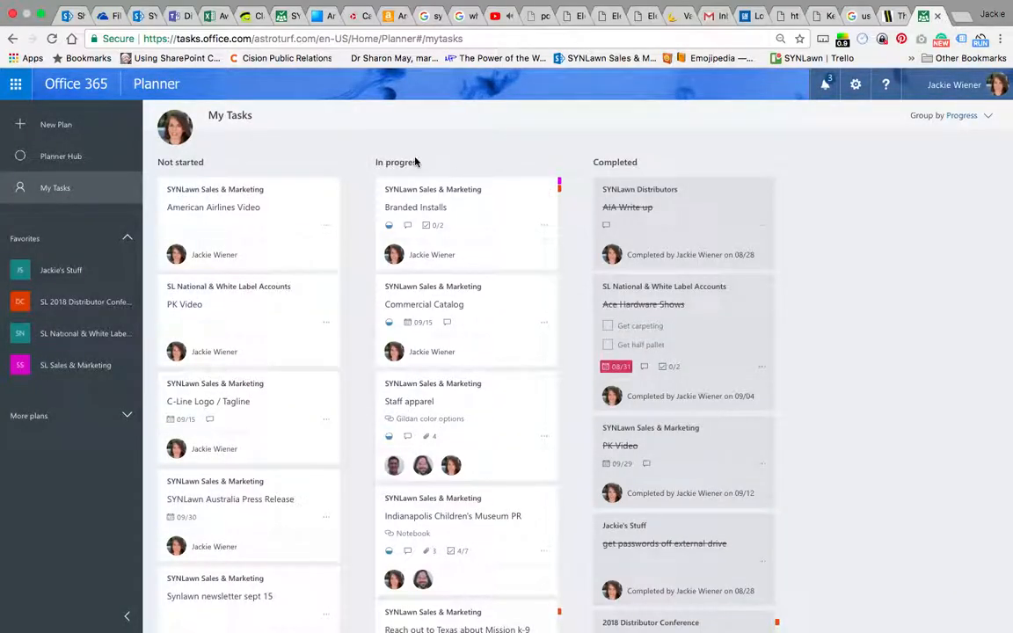
# Open the in-progress Branded Installs task and review its description, checklist and comments.
pyautogui.click(486, 215)
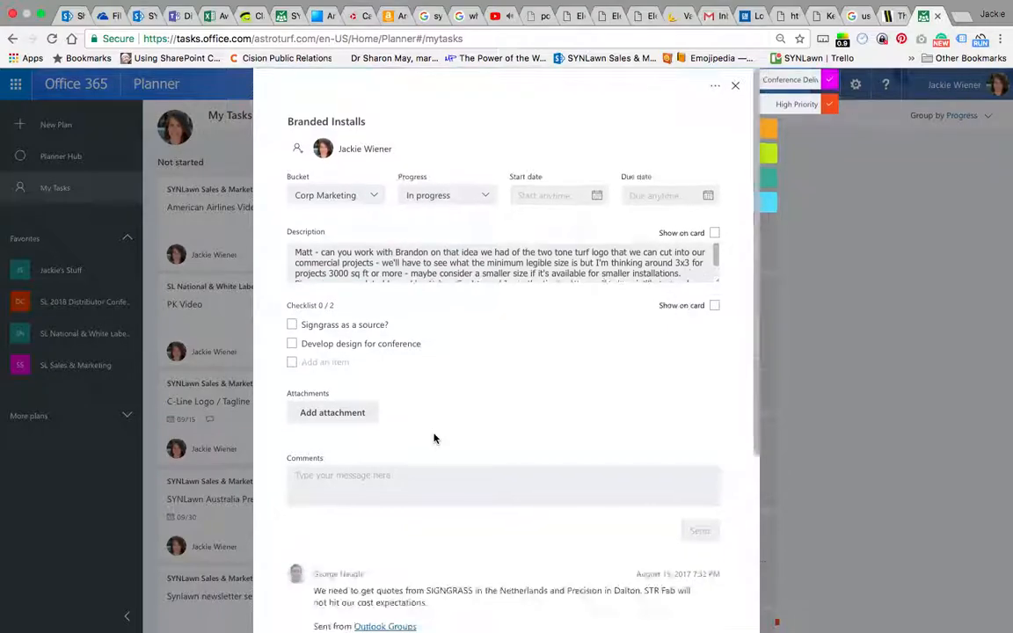
pyautogui.scroll(-3, 433, 438)
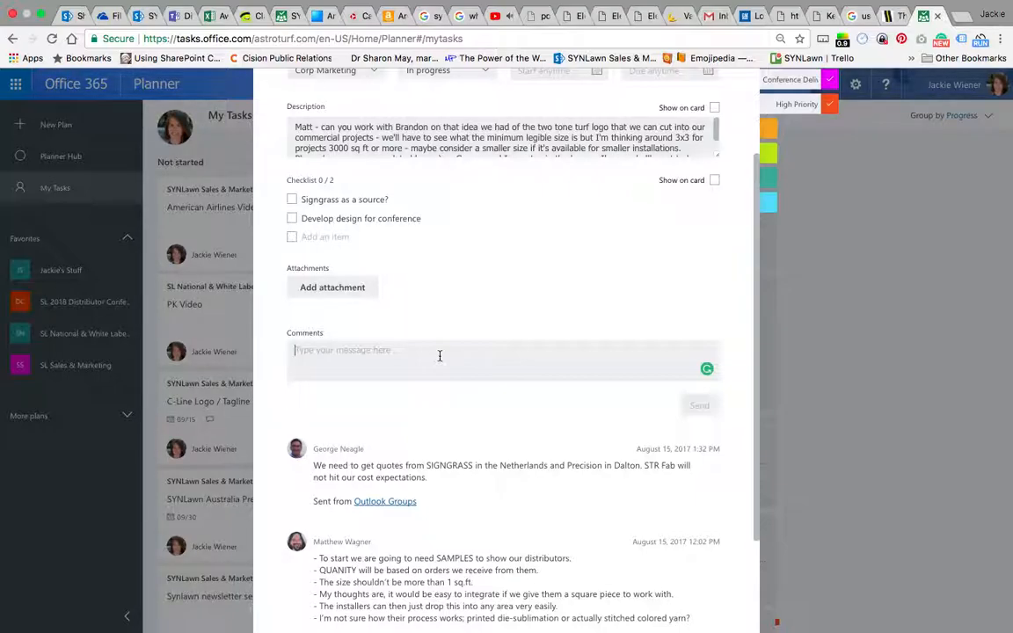
# Switch to OneNote to view its notebook sections, and return to the Microsoft Teams window with the SL Sales & Marketing General channel.
pyautogui.press('F4')
pyautogui.click(495, 622)
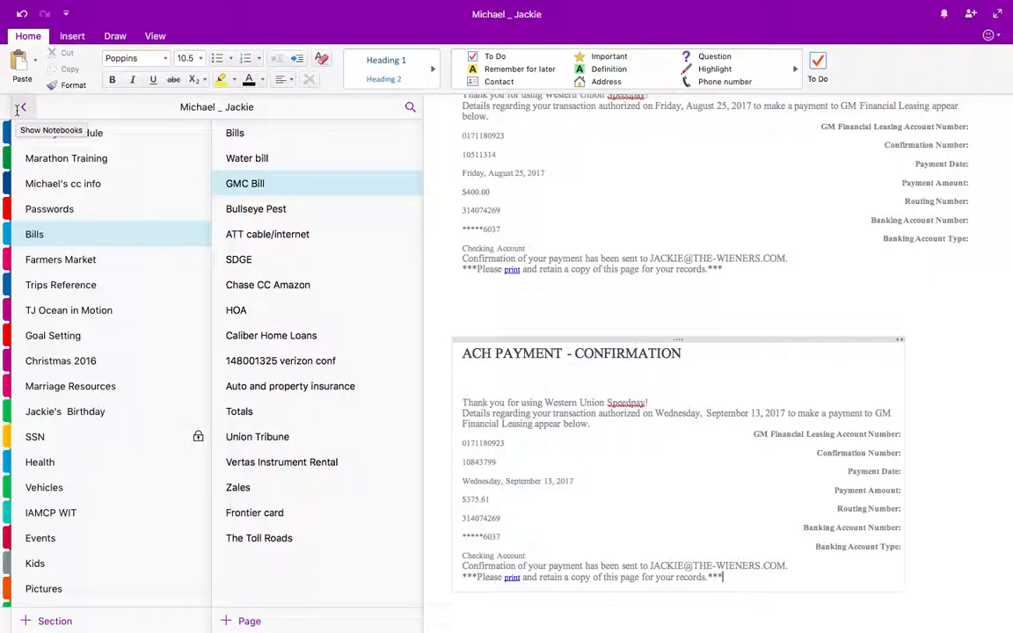
pyautogui.press('F3')
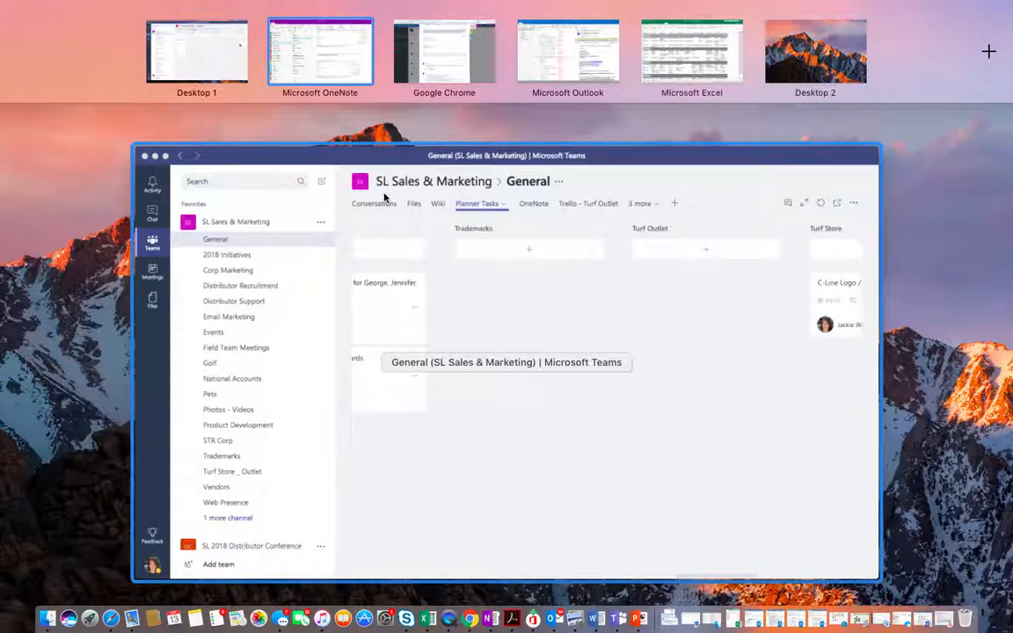
pyautogui.click(477, 436)
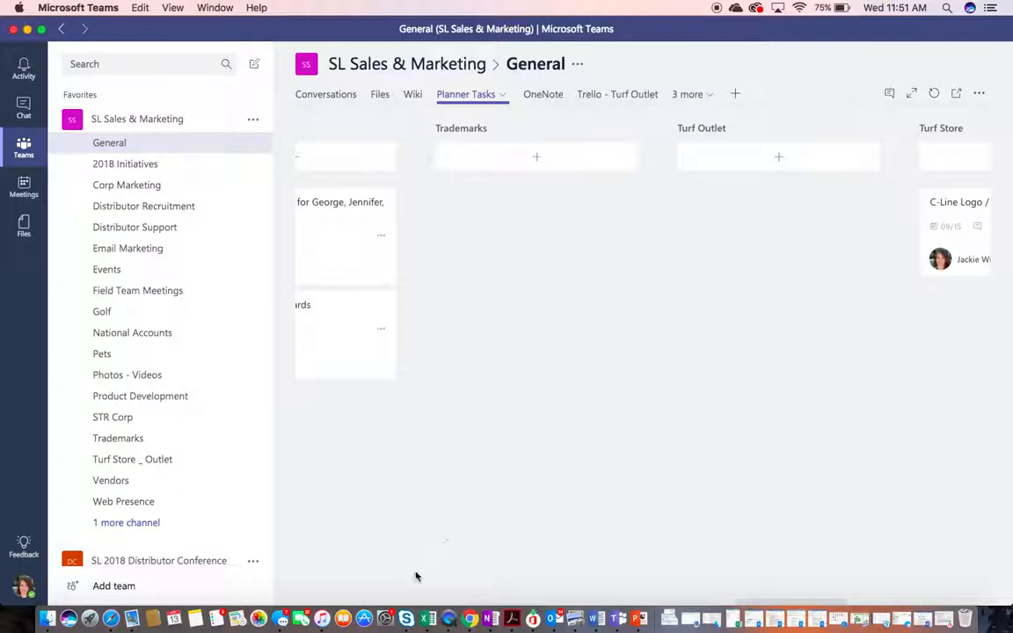
pyautogui.click(447, 619)
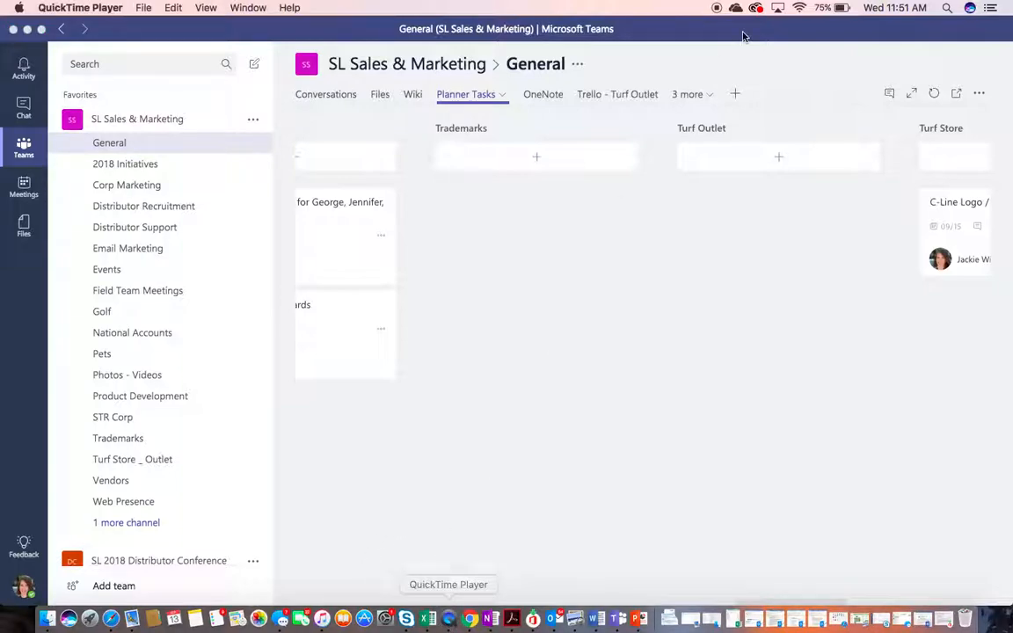